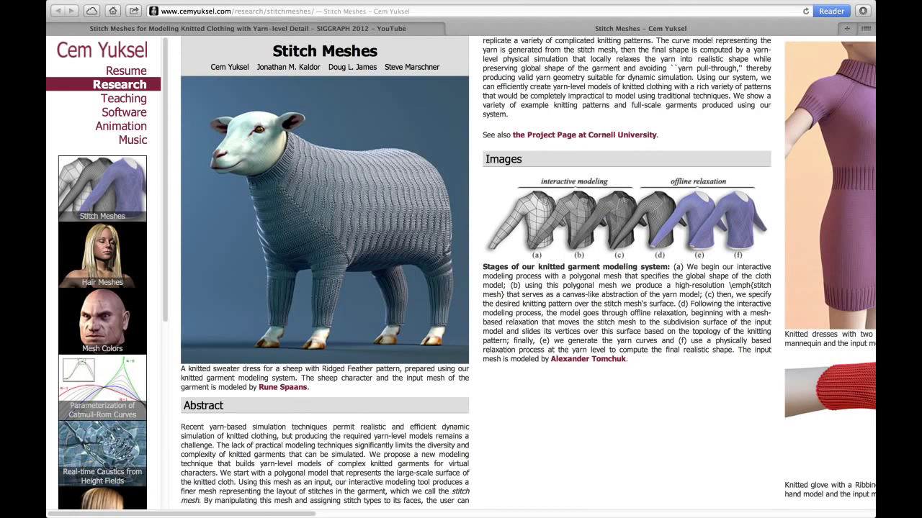
Look through the knitted garment example images on the Stitch Meshes research page.
scroll(522, 272, "right", 10)
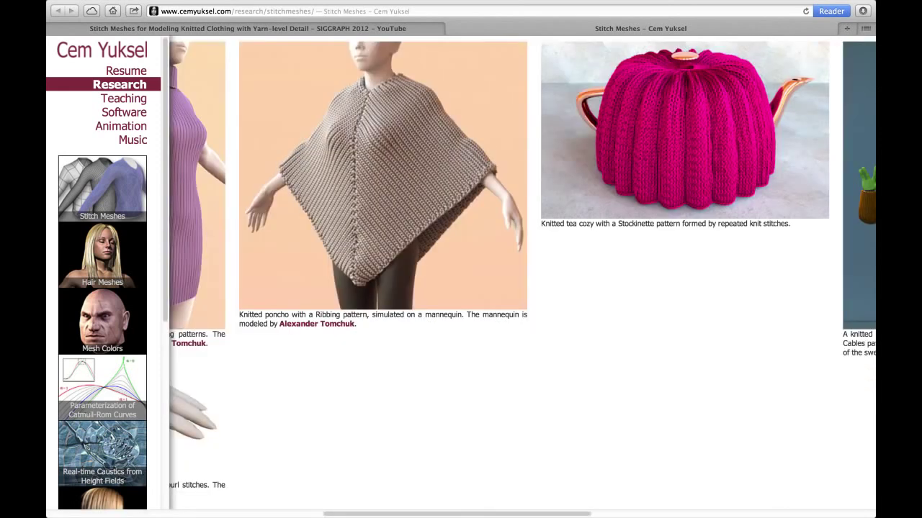
scroll(522, 272, "right", 10)
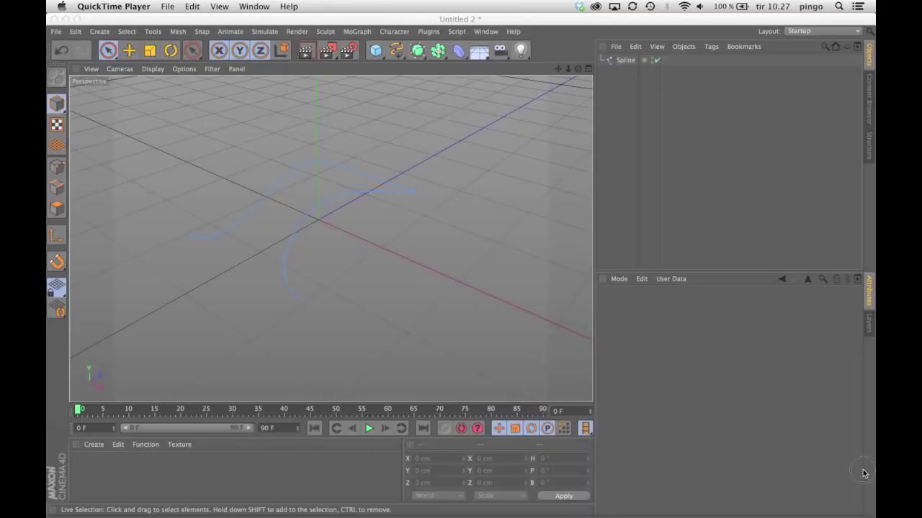
Switch to Cinema 4D and examine the B-spline's control points, including the curve's end and raised middle points.
left_click(612, 61)
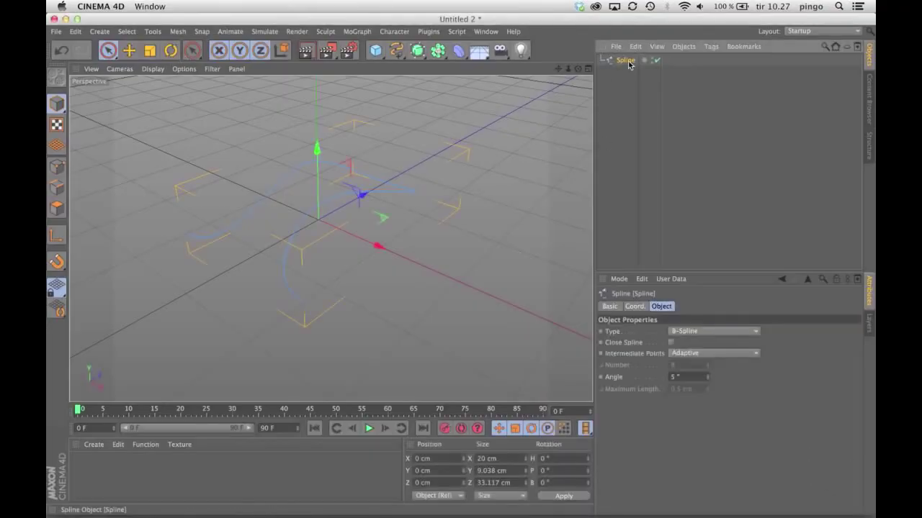
left_click(56, 169)
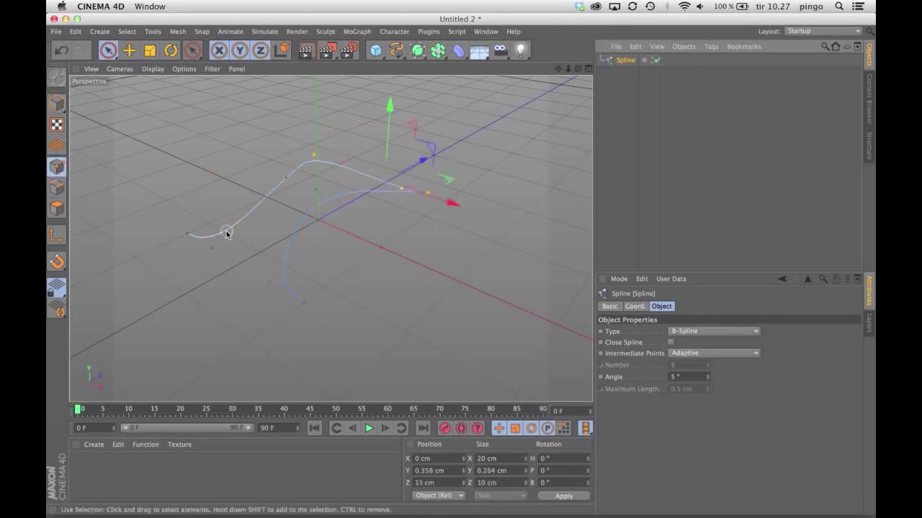
left_click(248, 253)
left_click_drag(329, 268, 362, 216, "alt")
left_click(191, 210)
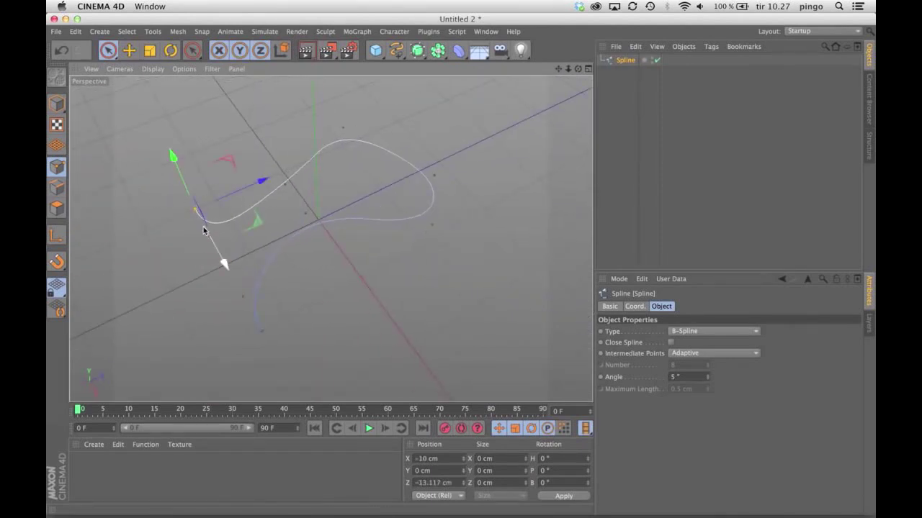
key("super+a")
left_click_drag(453, 173, 440, 230, "alt")
left_click(301, 182)
left_click(301, 182)
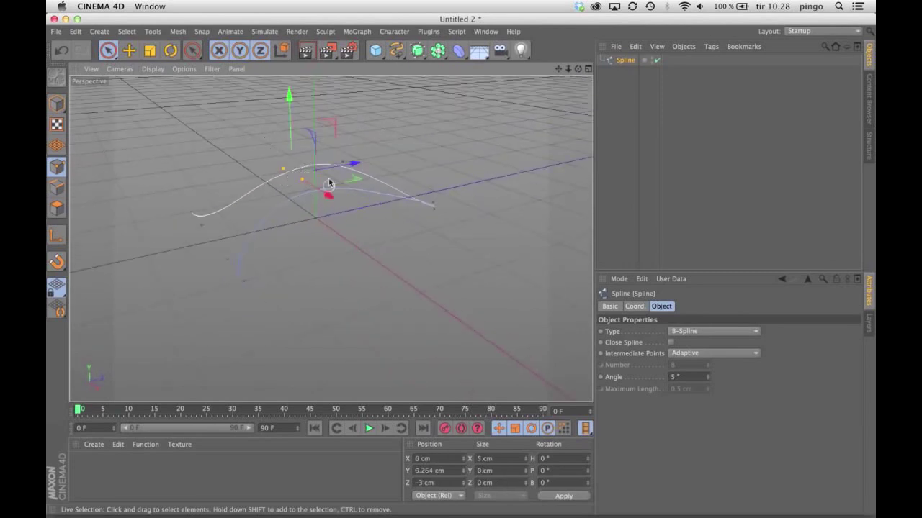
mouse_move(290, 93)
left_mouse_down()
mouse_move(294, 127)
mouse_move(288, 82)
left_mouse_up()
key("Return")
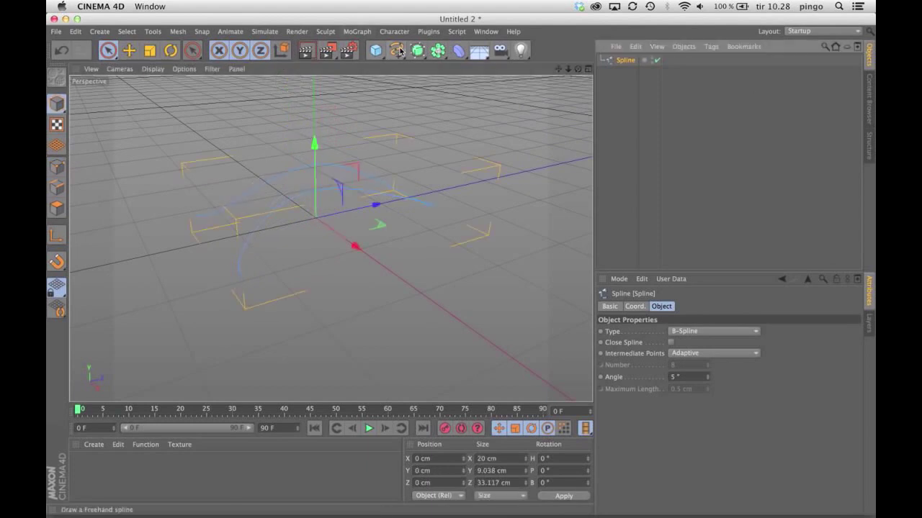
Add a Helix spline primitive to the scene and ready the Scale tool for it.
left_click(397, 50)
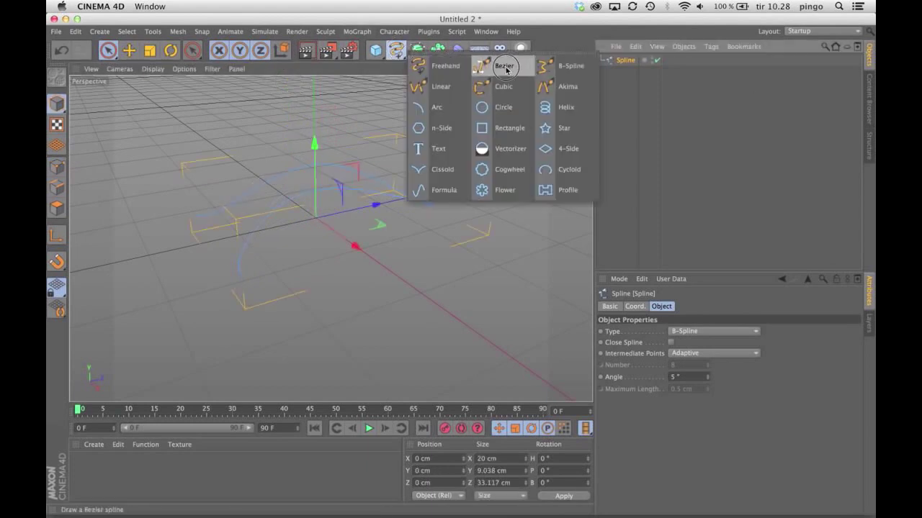
left_click(545, 106)
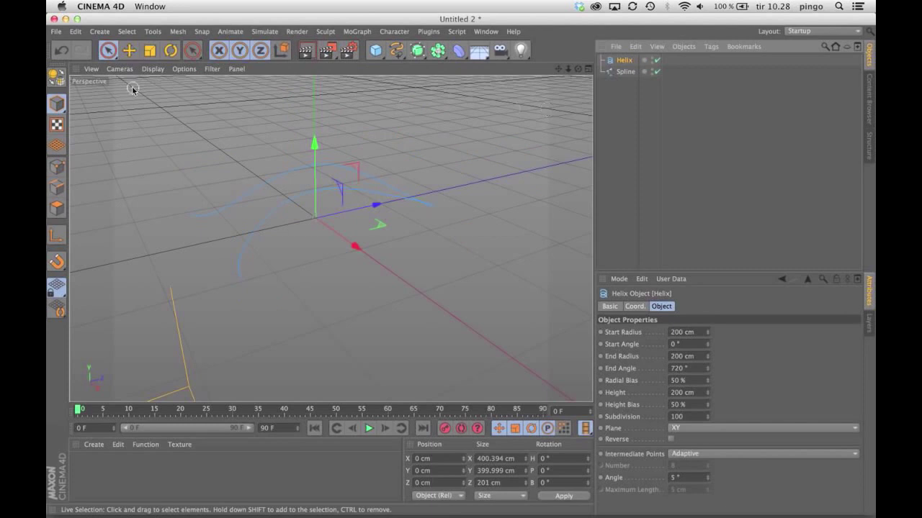
left_click(149, 50)
left_click_drag(473, 146, 144, 338)
left_click_drag(321, 315, 437, 304)
key("super+z")
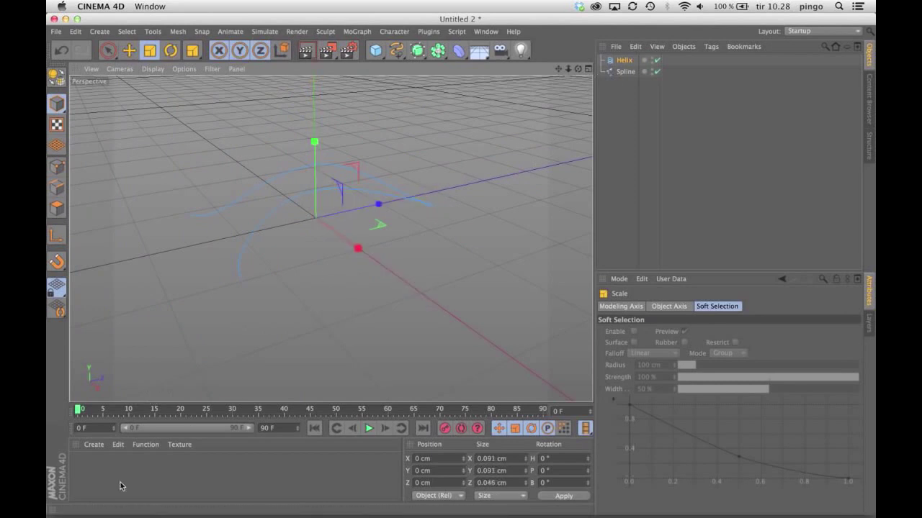
key("super+z")
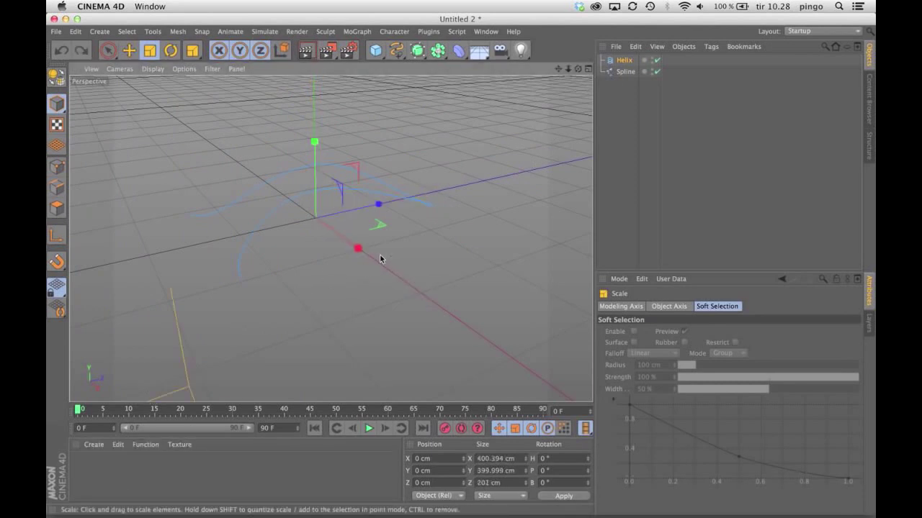
Scale the helix down to a radius of about 1.86 cm, set its height to 50 cm and deselect it.
left_click_drag(458, 161, 155, 310)
double_click(685, 392)
type("20")
key("Return")
double_click(685, 393)
type("5")
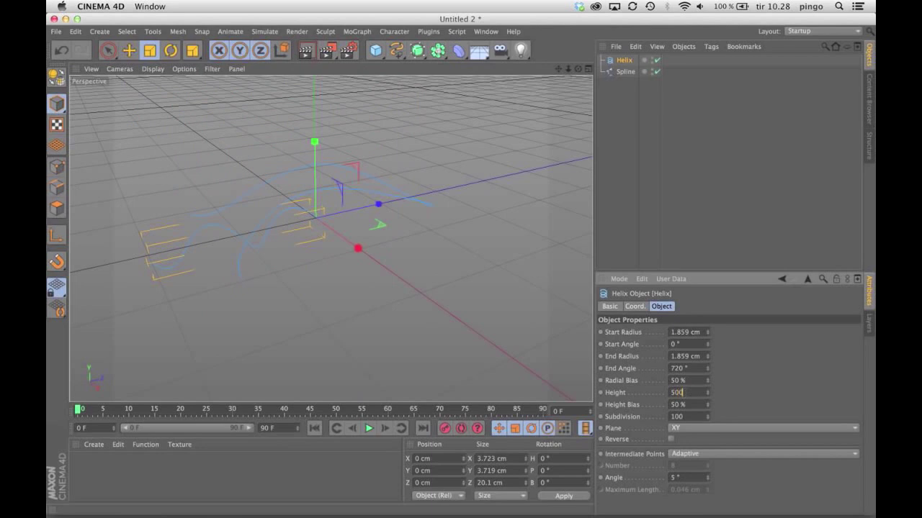
type("0")
key("Return")
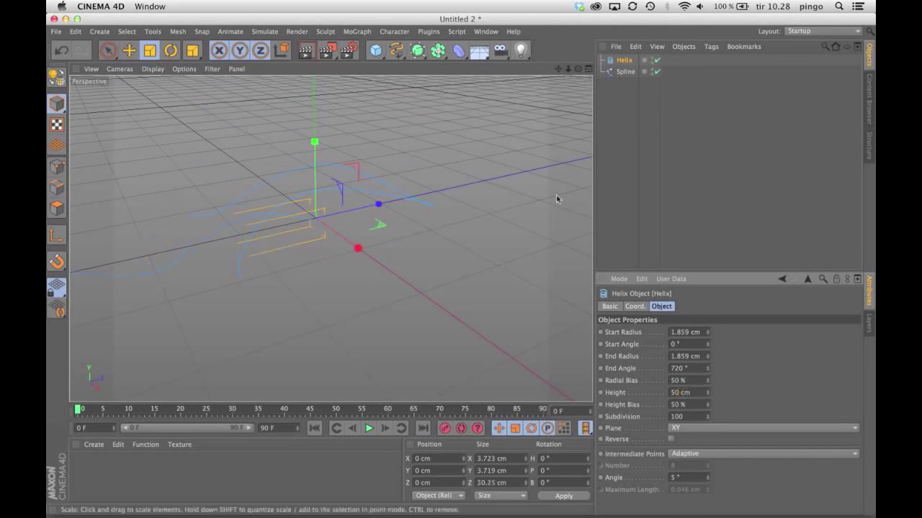
left_click(631, 94)
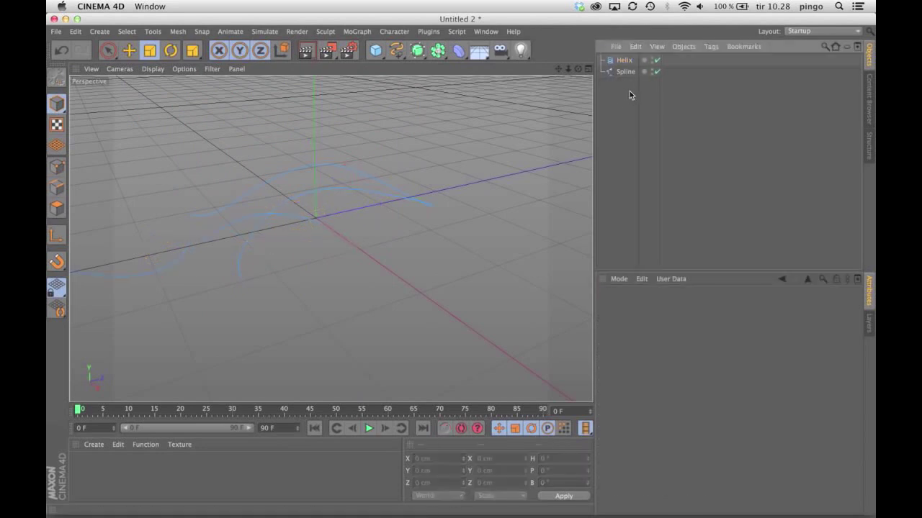
Add a Spline Wrap deformer and assign the curved Spline object as its guide spline.
left_click(357, 31)
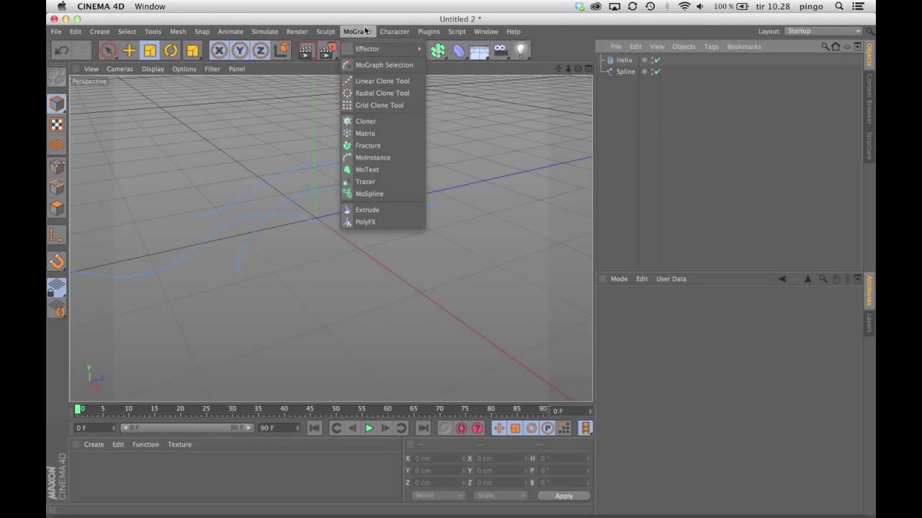
left_click(366, 31)
left_click(459, 50)
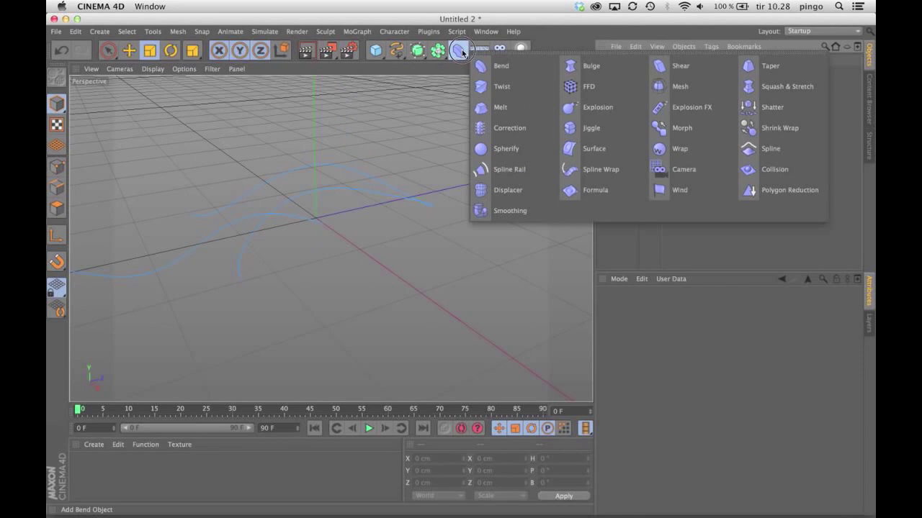
left_click(598, 171)
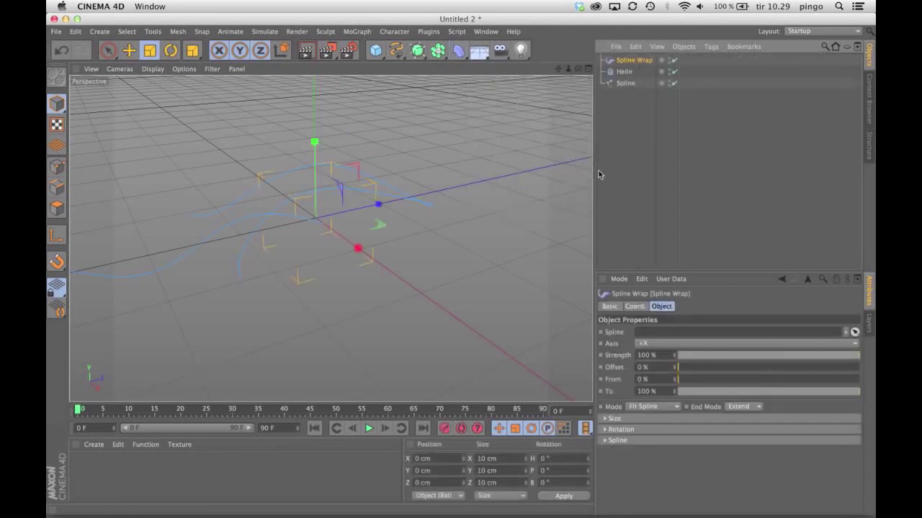
left_click(626, 69)
left_click_drag(625, 70, 681, 333)
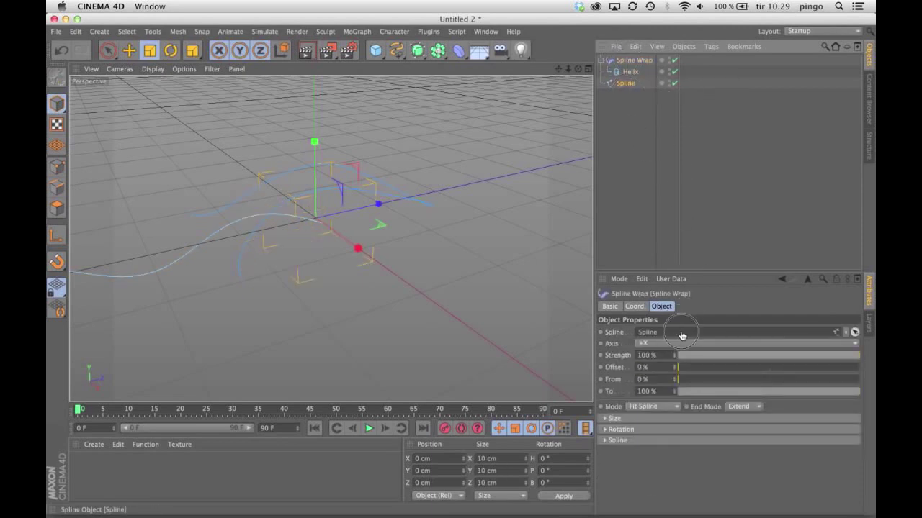
Make the Spline Wrap a child of the Helix and set the deformer's axis to +Z.
left_click(629, 72)
left_click_drag(628, 72, 625, 72)
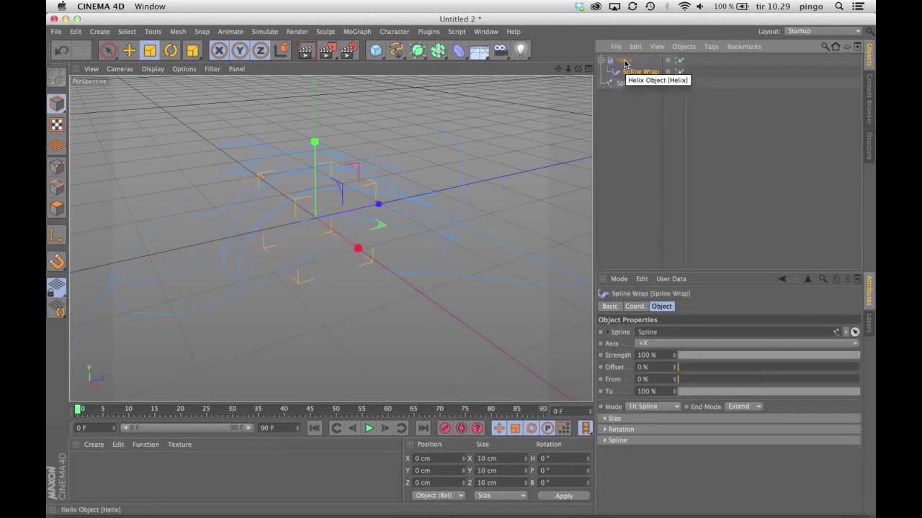
left_click(654, 346)
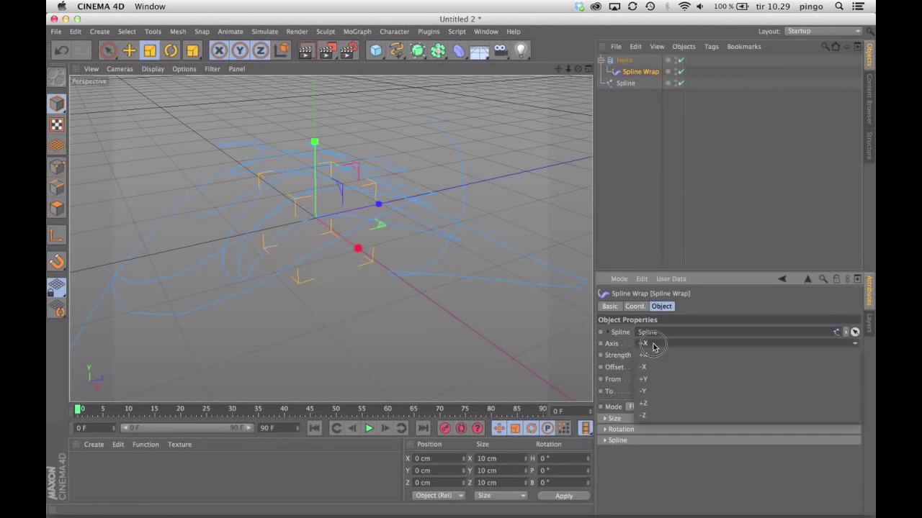
left_click(654, 380)
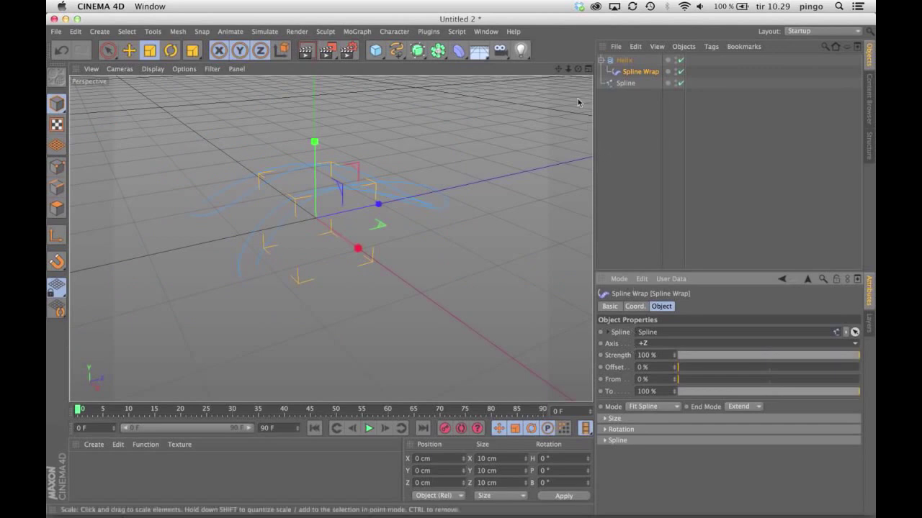
Set the helix's end angle to 1440° and both its start and end radius to 1 cm.
left_click_drag(577, 68, 628, 73)
left_click(624, 60)
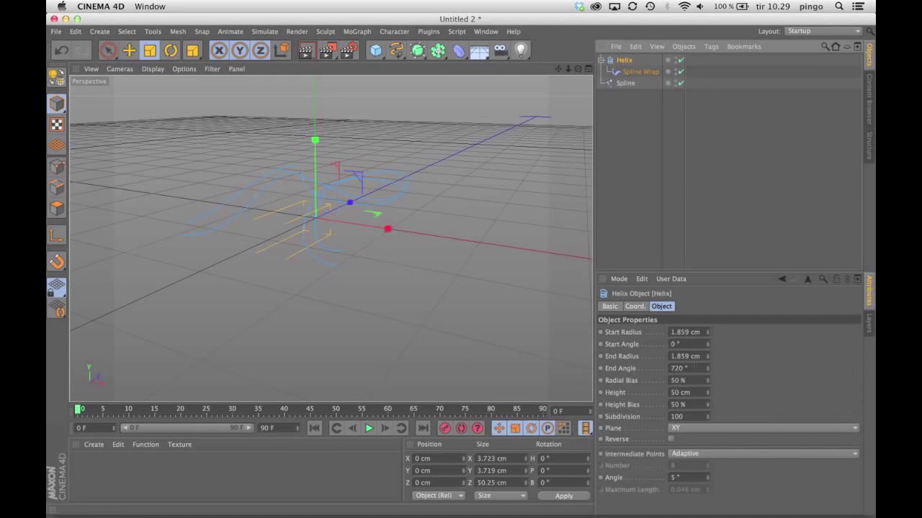
left_click(686, 368)
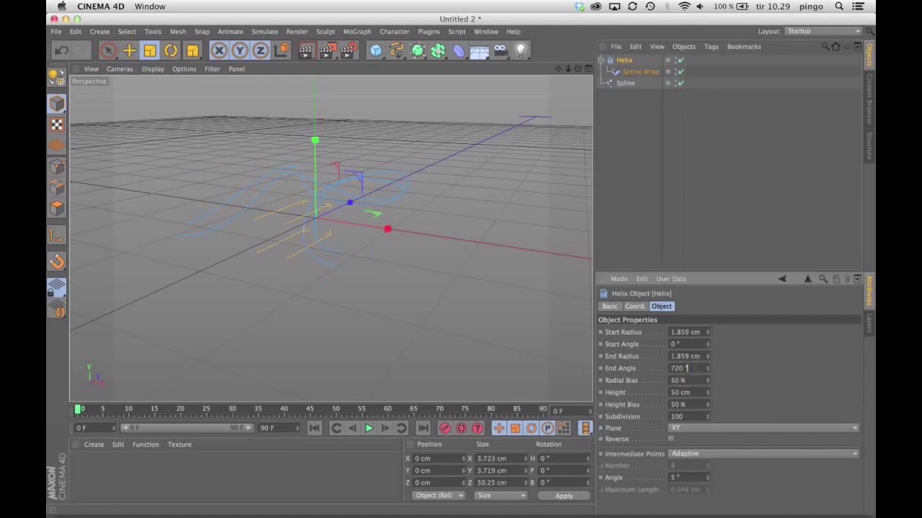
key("Return")
double_click(685, 332)
type("144")
key("Tab")
key("Tab")
type("1")
key("Tab")
Double the helix's end angle to 2880° and check the wrapped curve from another angle.
left_click_drag(578, 68, 479, 76)
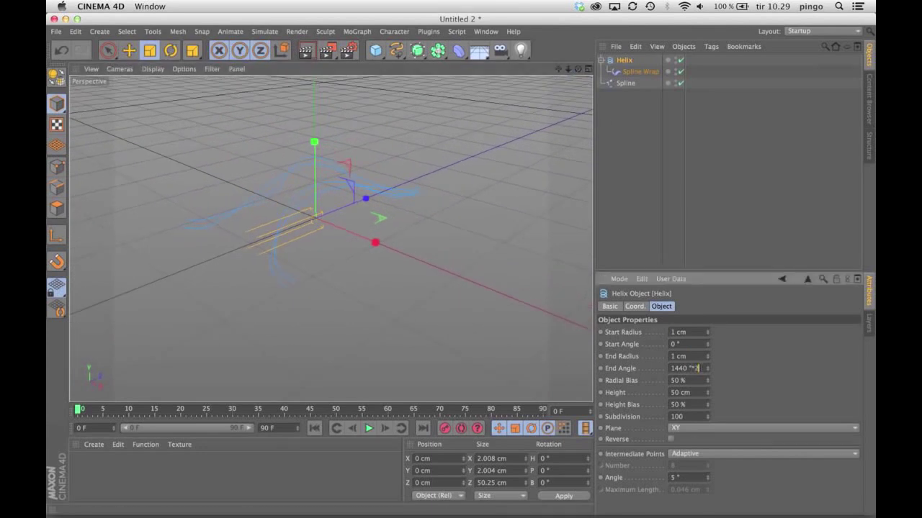
key("Return")
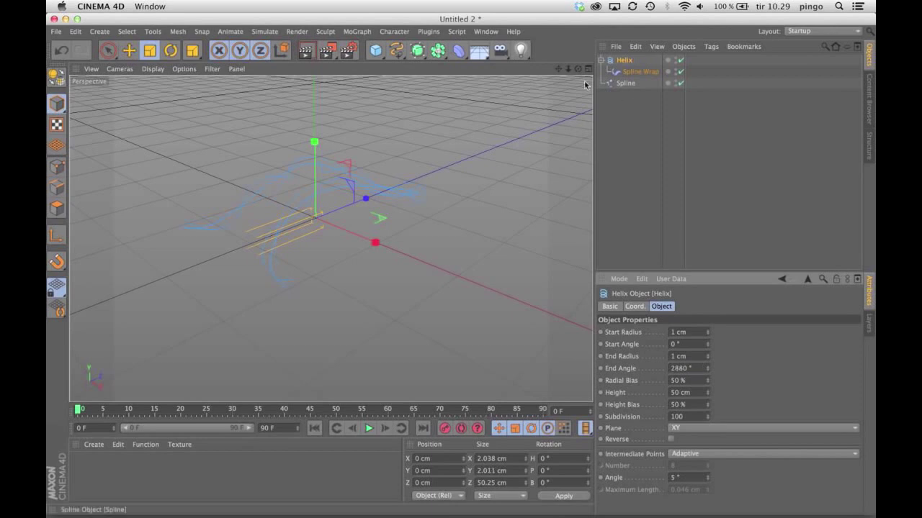
mouse_move(578, 68)
left_mouse_down()
mouse_move(532, 79)
mouse_move(578, 73)
left_mouse_up()
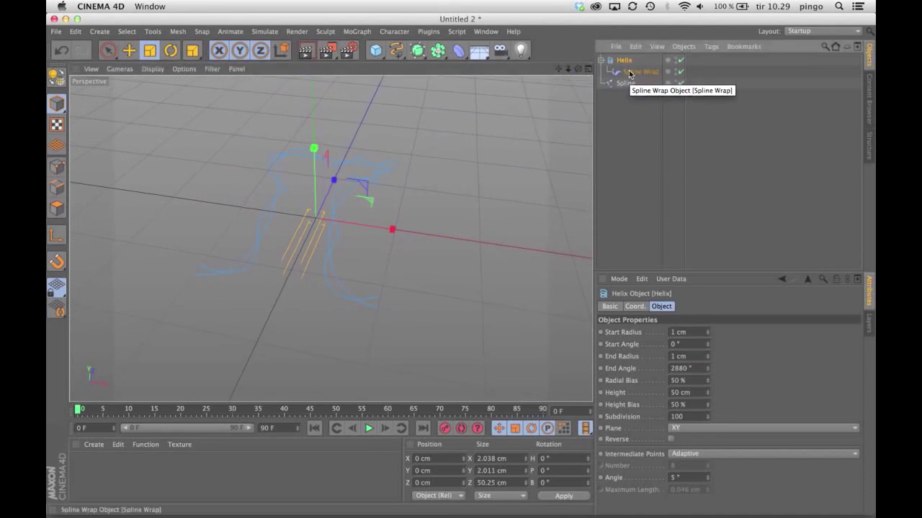
Group the Helix and Spline Wrap side by side under a null and duplicate the helix three times.
key("c")
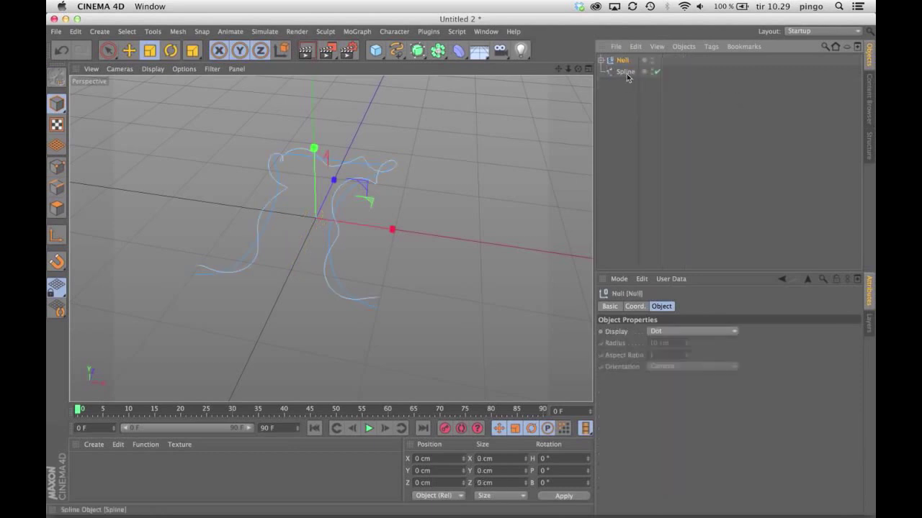
left_click(601, 61)
left_click_drag(638, 83, 637, 115)
left_click(631, 83)
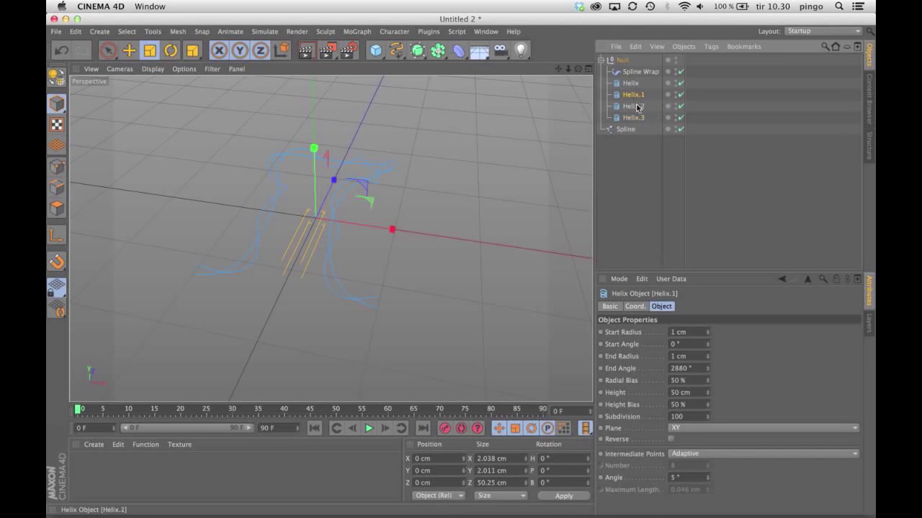
Rotate the first duplicate, Helix.1, to a bank angle of 90°.
key("r")
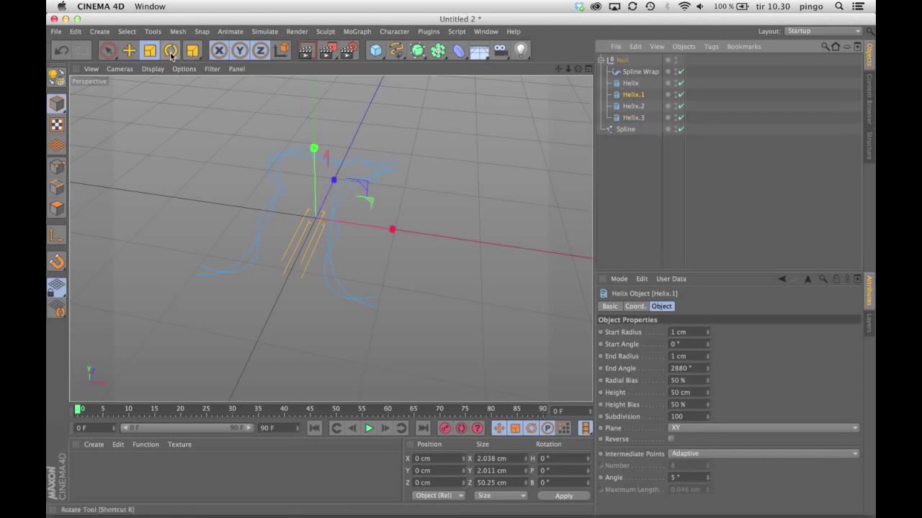
left_click_drag(329, 173, 354, 209)
double_click(554, 482)
type("90")
key("Return")
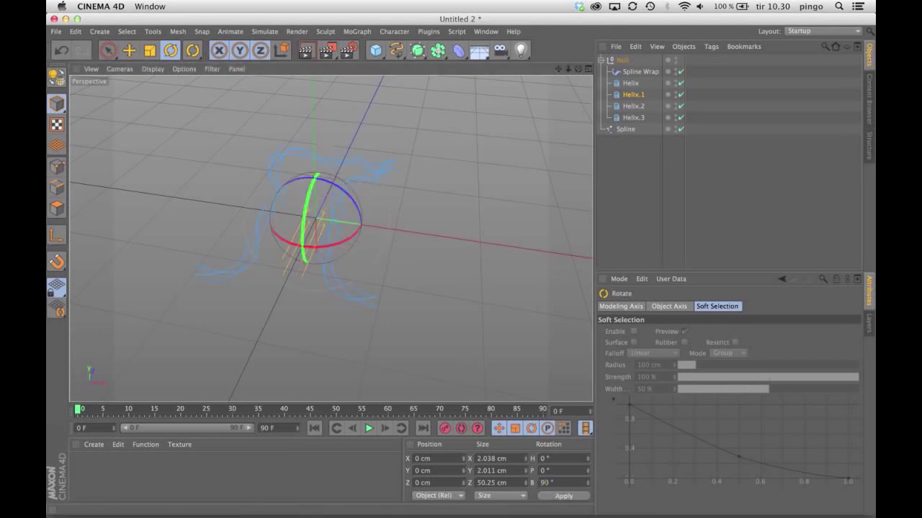
Set the bank rotation of the second duplicate, Helix.2, to 180°.
left_click(633, 108)
double_click(545, 482)
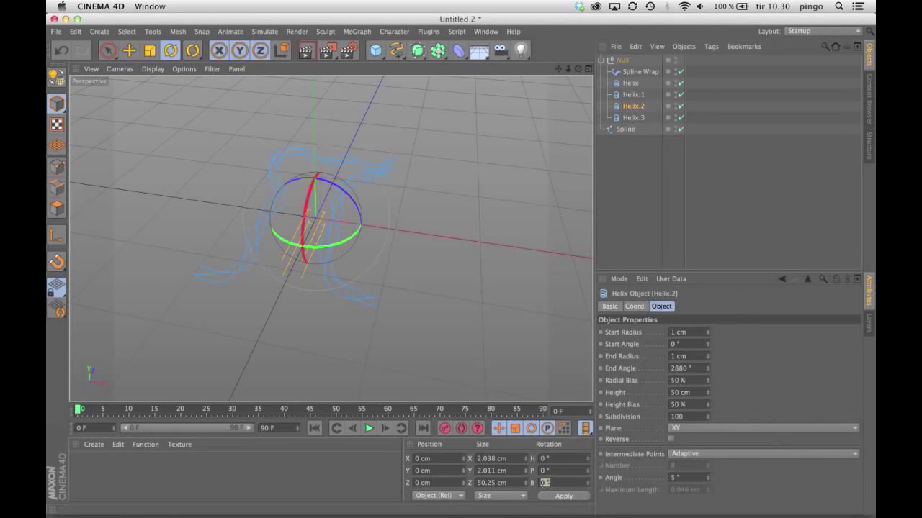
type("180")
key("Return")
Set the bank rotation of the third duplicate, Helix.3, to 270° and clear the selection.
left_click(633, 118)
left_click(545, 483)
double_click(561, 482)
type("270")
key("Return")
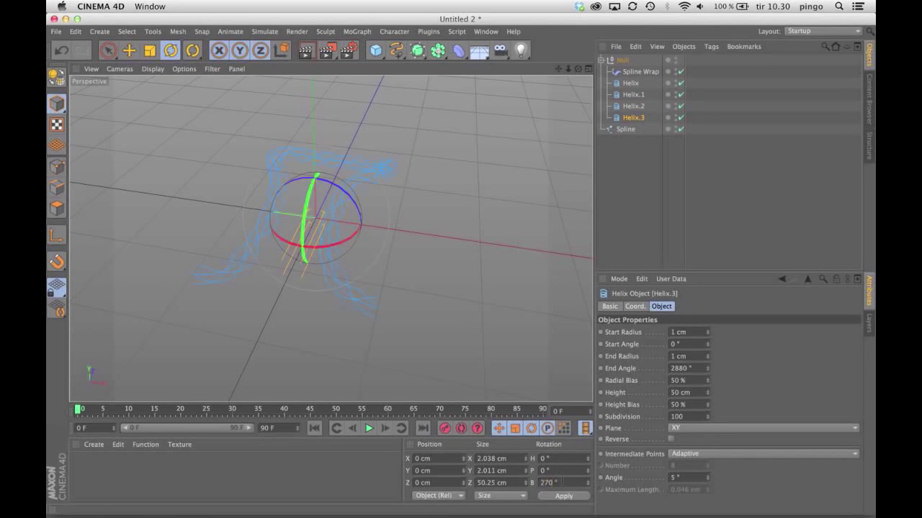
left_click(616, 198)
Merge the four helices in the null into one object with Connect Objects + Delete.
mouse_move(579, 68)
left_mouse_down()
mouse_move(575, 40)
mouse_move(578, 70)
left_mouse_up()
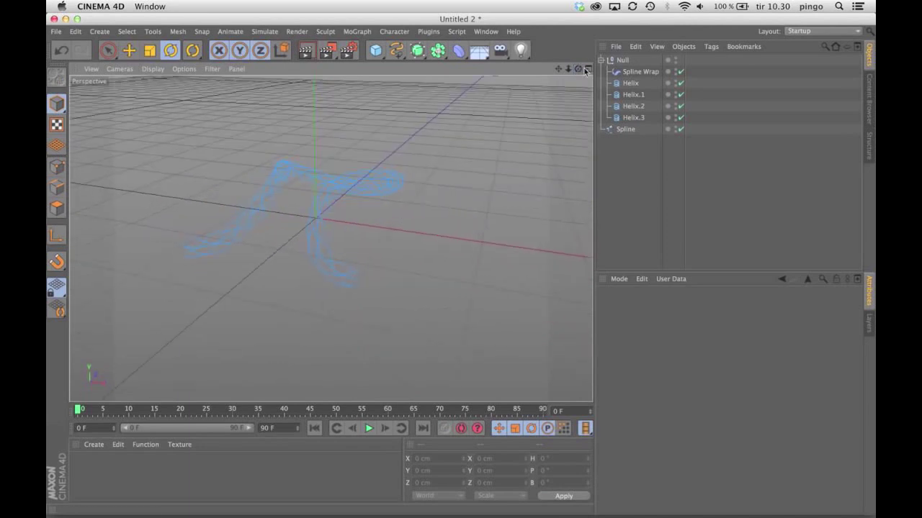
left_click(628, 83)
left_click(631, 118, "shift")
right_click(631, 121)
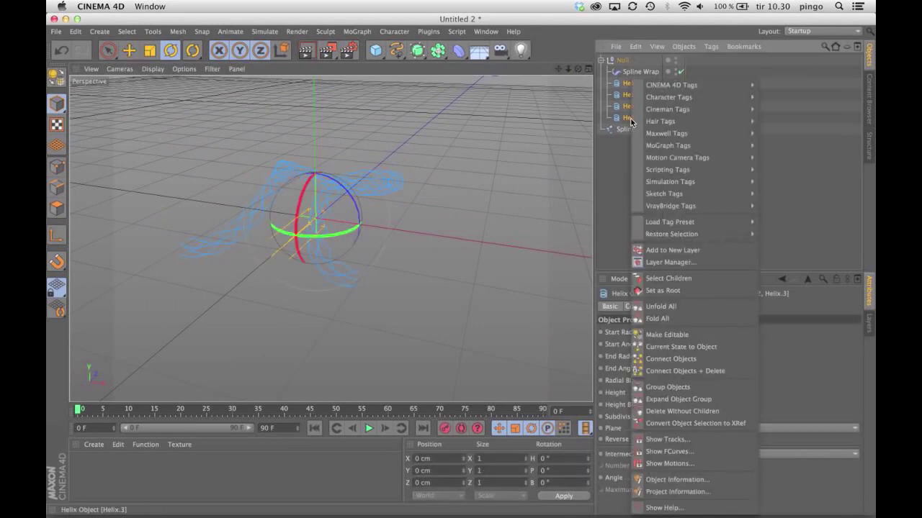
left_click(677, 370)
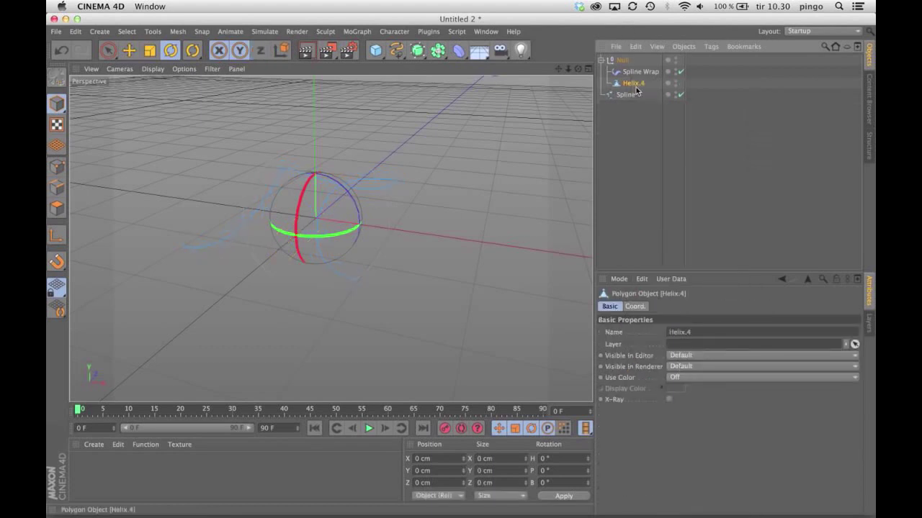
Undo the helix merge, make the four helices editable, and merge them again with Connect Objects + Delete.
key("super+z")
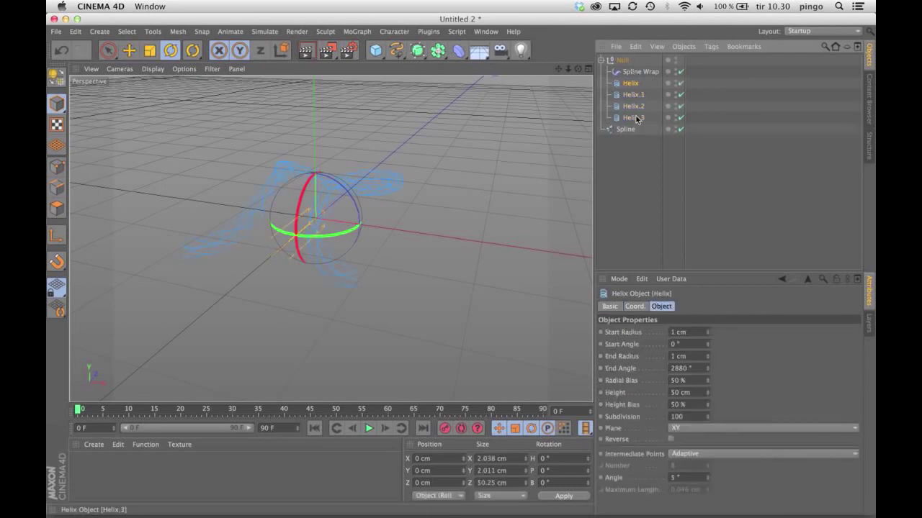
key("c")
right_click(633, 87)
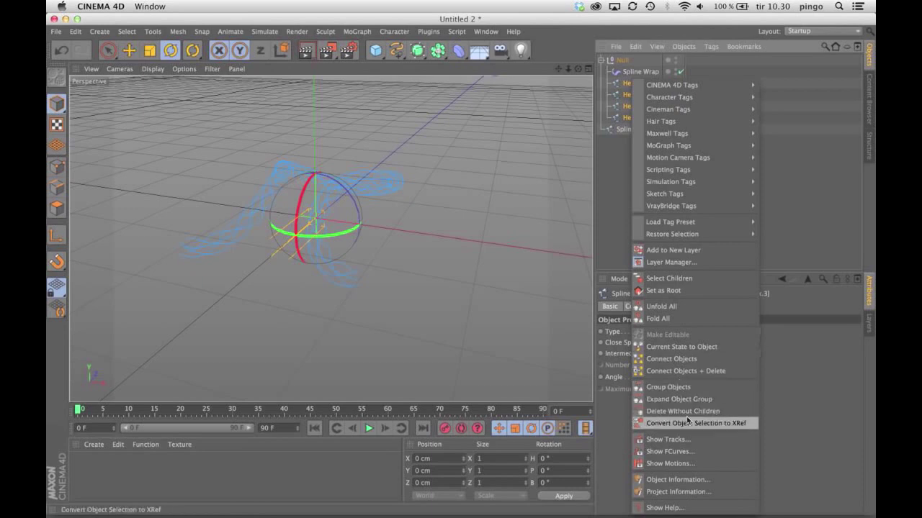
left_click(686, 371)
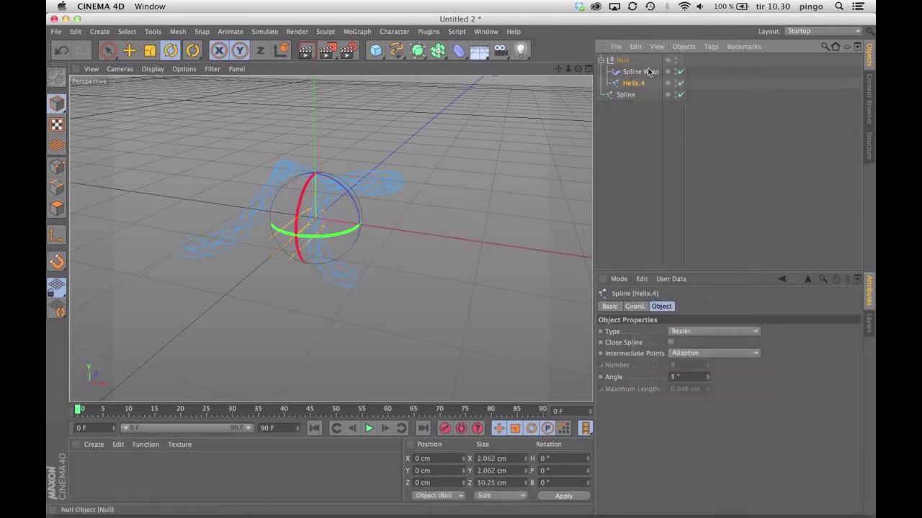
Move Helix.4 out of the null with the Spline Wrap as its child, and delete the empty null.
left_click_drag(633, 84, 629, 63)
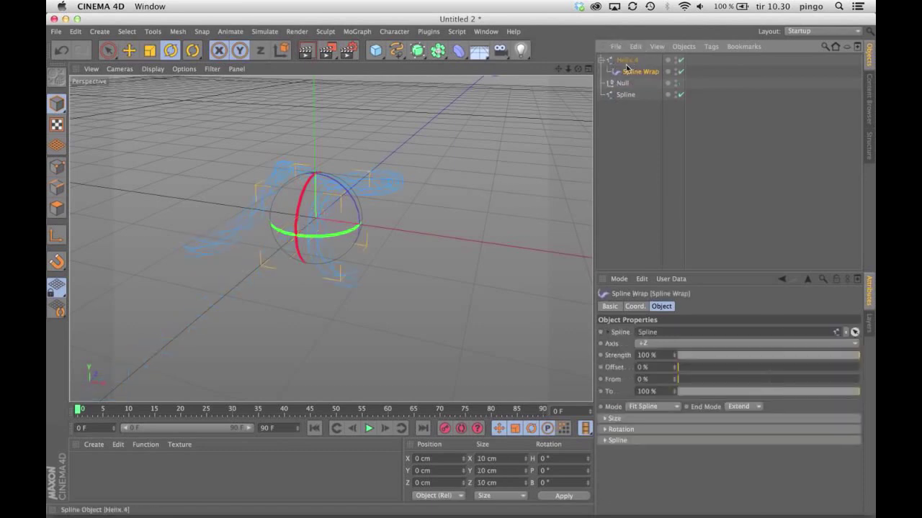
left_click(620, 83)
key("Delete")
Bake the wrapped shape of Helix.4 into a new spline with Current State to Object.
left_click(625, 60)
right_click(626, 63)
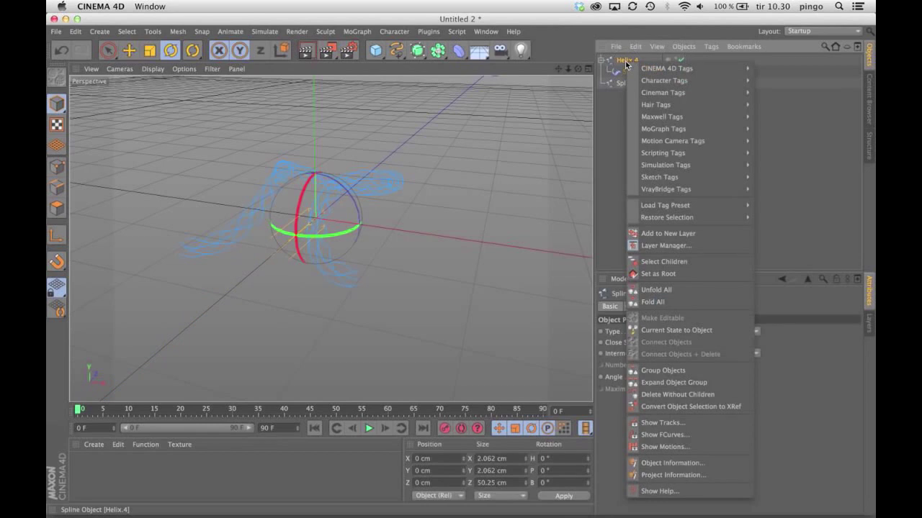
left_click(685, 333)
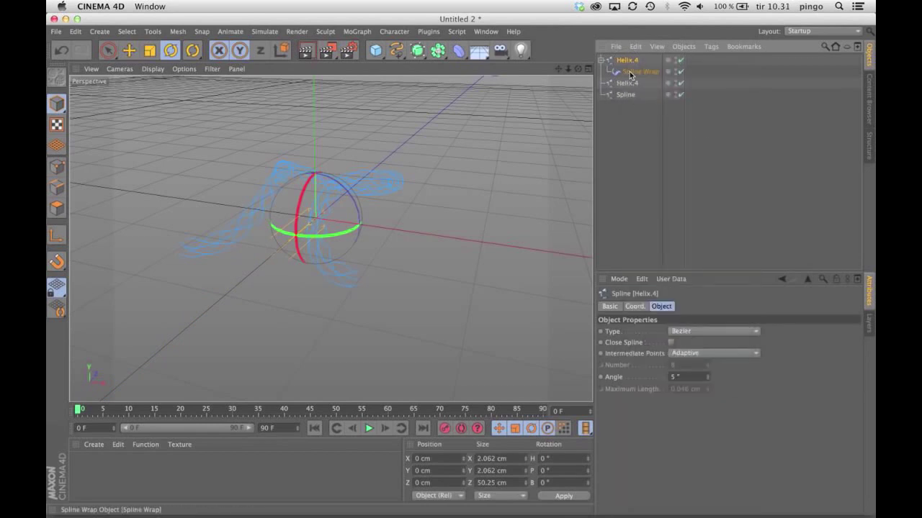
Delete the original Helix.4 with its Spline Wrap, keeping only the baked Helix.4 spline.
left_click(601, 60)
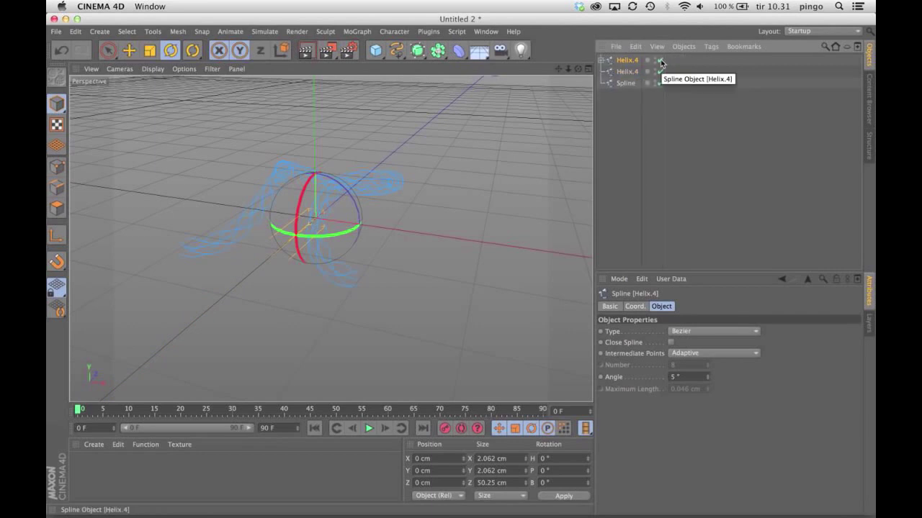
left_click(660, 62)
left_click(625, 74)
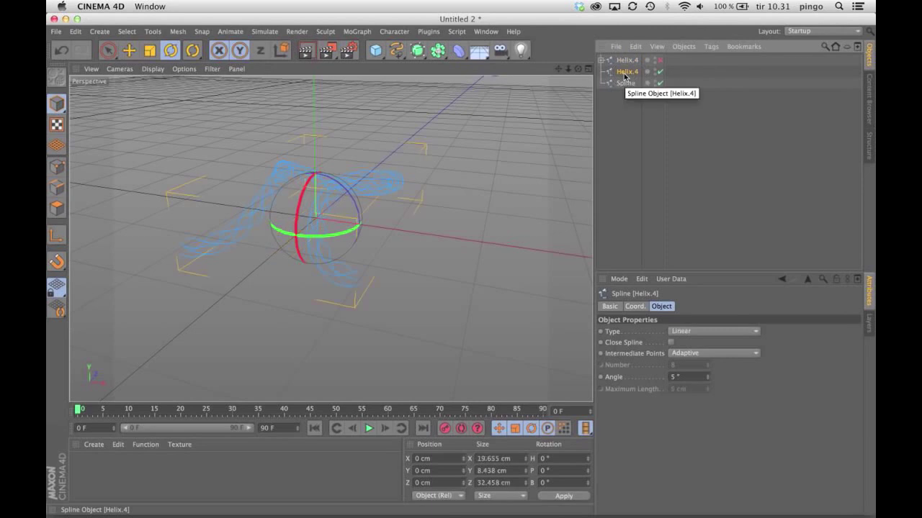
left_click(628, 61)
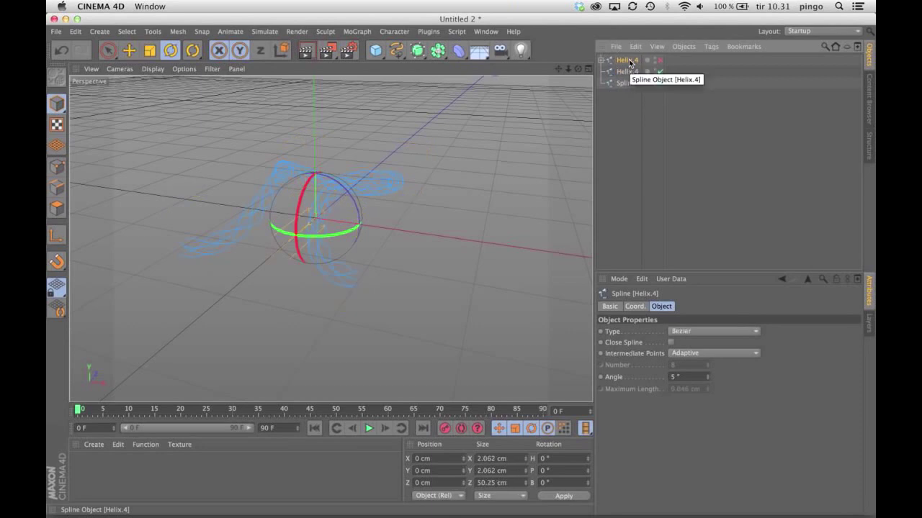
key("Delete")
left_click(628, 61)
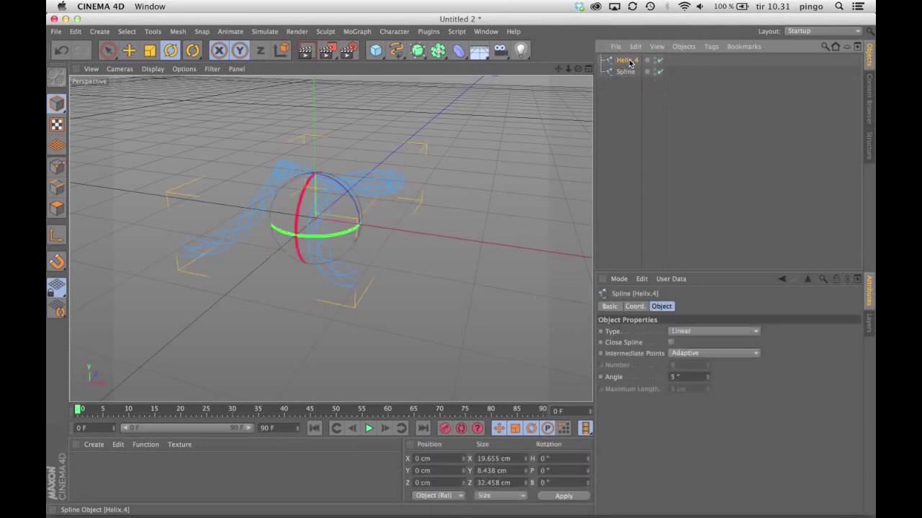
Disable the guide Spline and place it above Helix.4 in the object hierarchy.
left_click(626, 73)
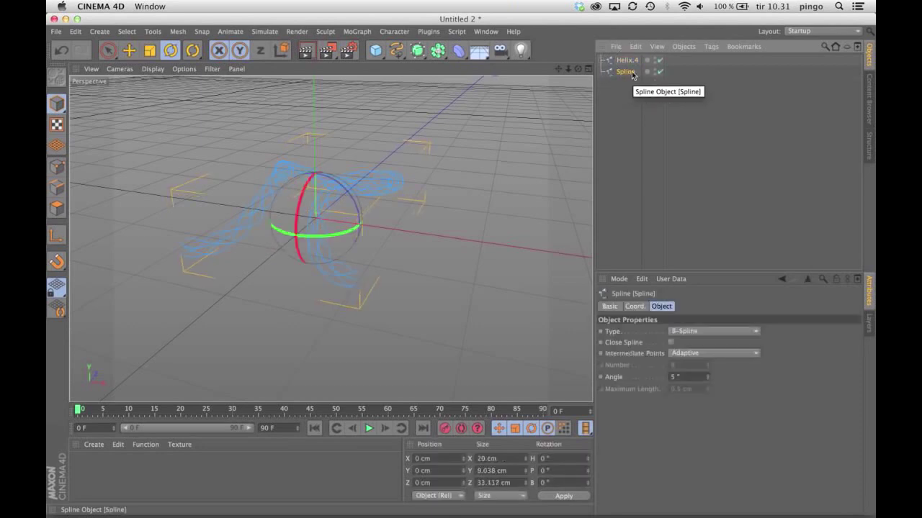
left_click(660, 71)
left_click_drag(625, 71, 625, 58)
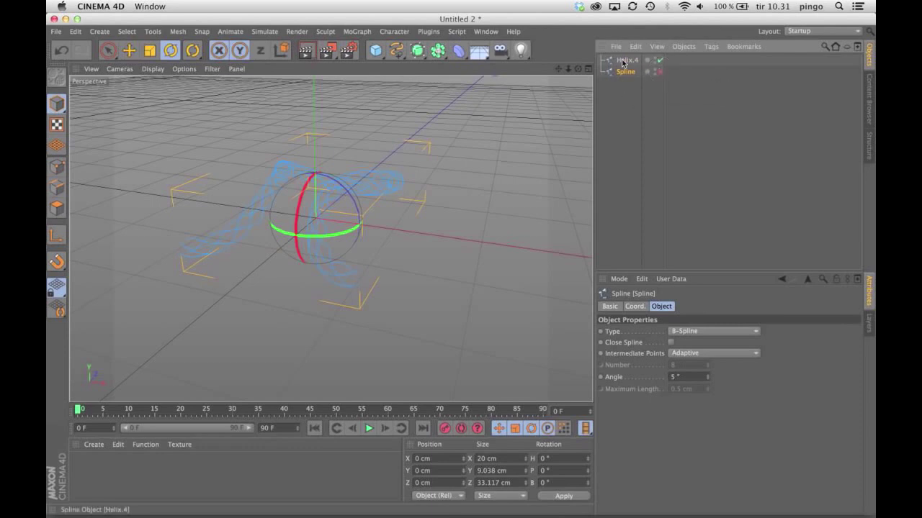
left_click(630, 115)
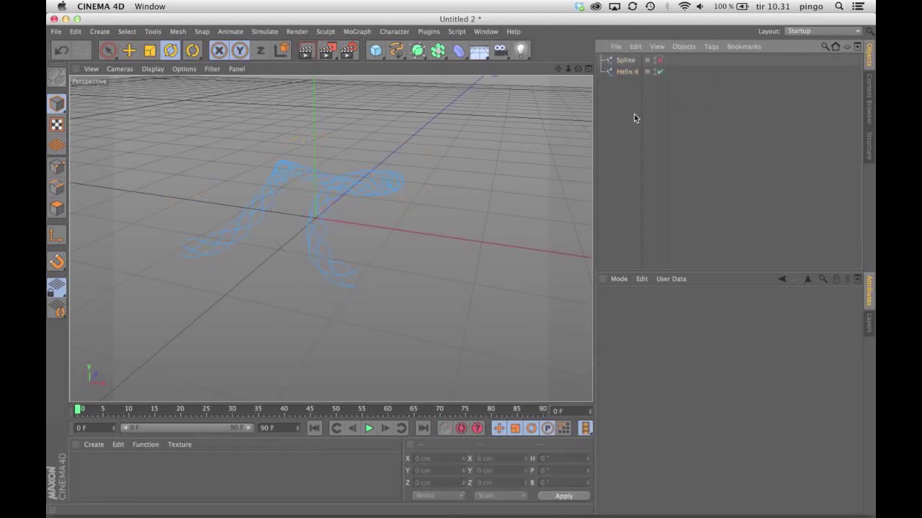
Add a MoGraph Cloner and make Helix.4 its child.
left_click_drag(579, 69, 316, 217)
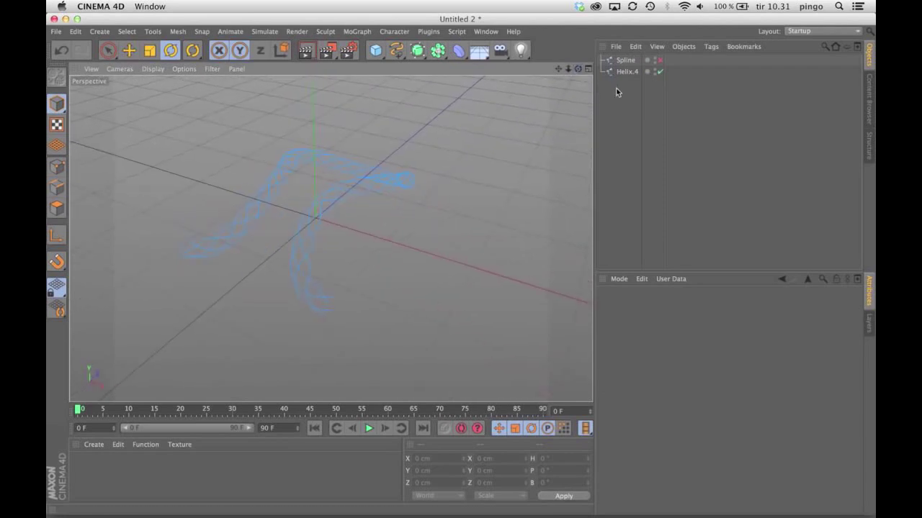
left_click(363, 32)
mouse_move(368, 55)
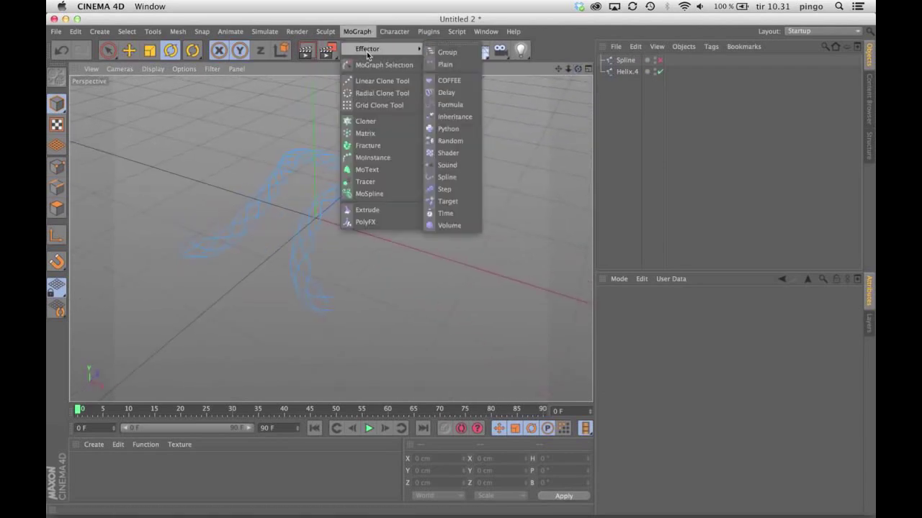
left_click(365, 121)
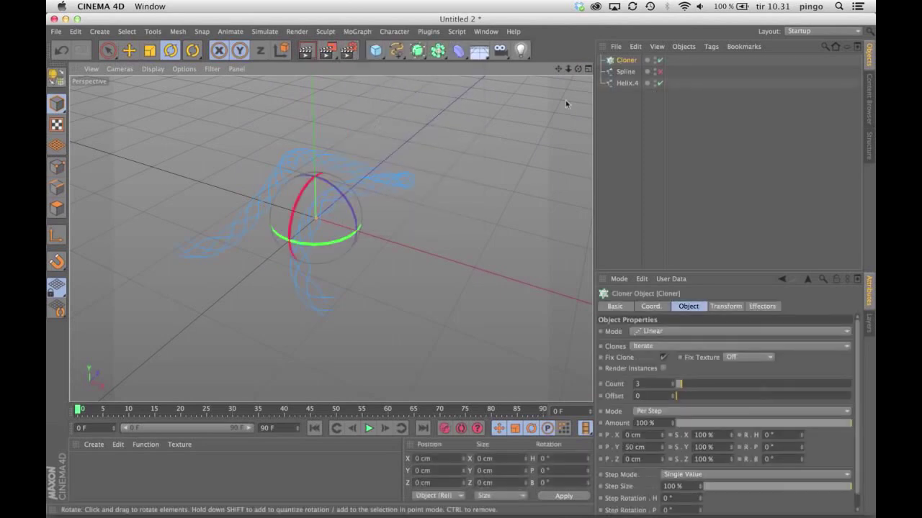
left_click_drag(628, 83, 625, 60)
left_click(626, 60)
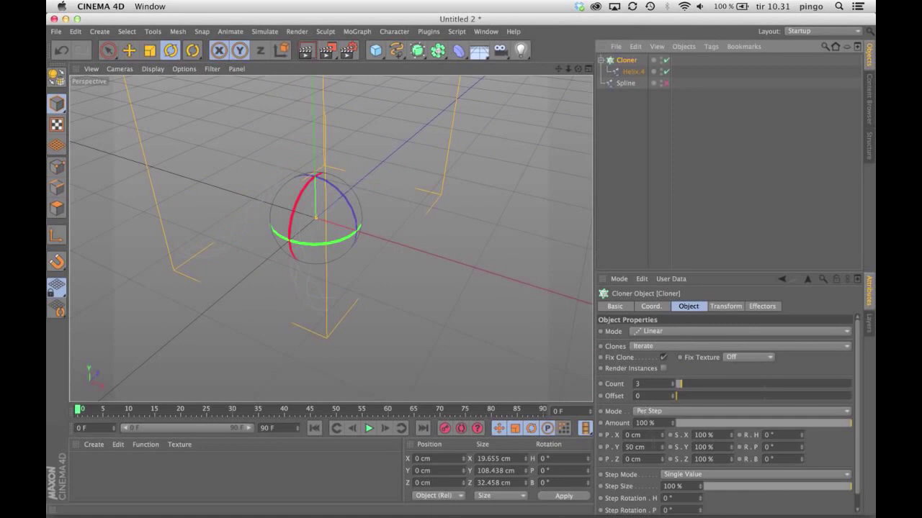
Set the Cloner's per-step Y position to 0 cm.
double_click(654, 447)
type("0")
key("Return")
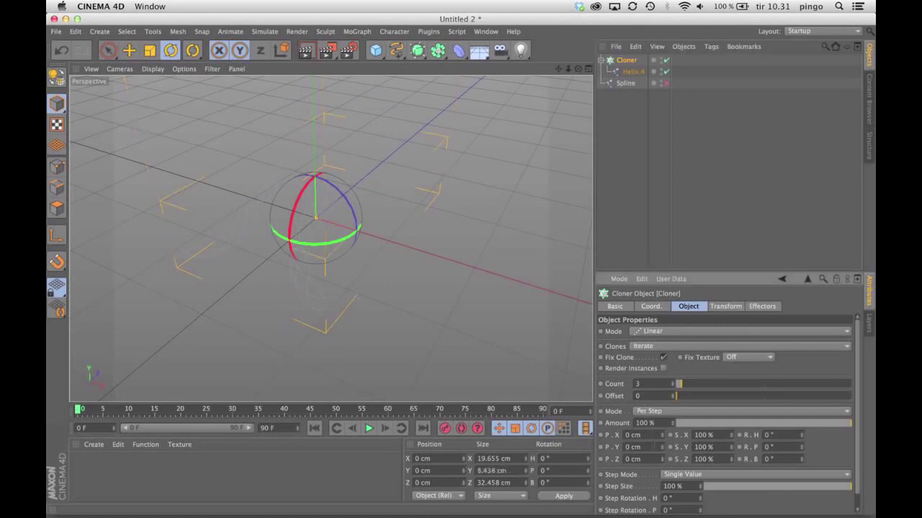
Try per-step X positions of 40, 4, 9 and 10 cm for the Cloner.
double_click(634, 435)
type("40")
key("Return")
double_click(646, 435)
type("4")
key("Return")
double_click(646, 435)
type("9")
key("Return")
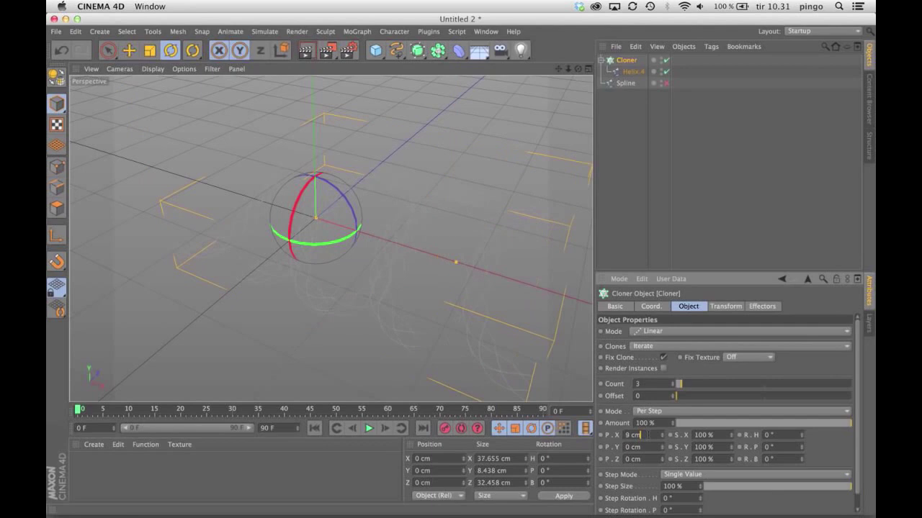
double_click(642, 435)
type("10")
key("Return")
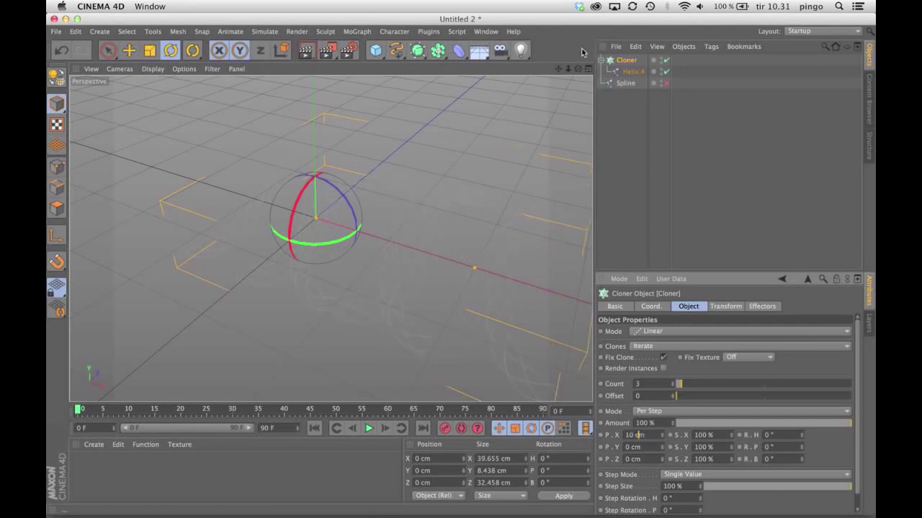
Set the Cloner's per-step X position to 20 cm and clear the selection.
left_click_drag(577, 69, 511, 72)
left_click_drag(577, 70, 515, 75)
left_click_drag(661, 435, 651, 435)
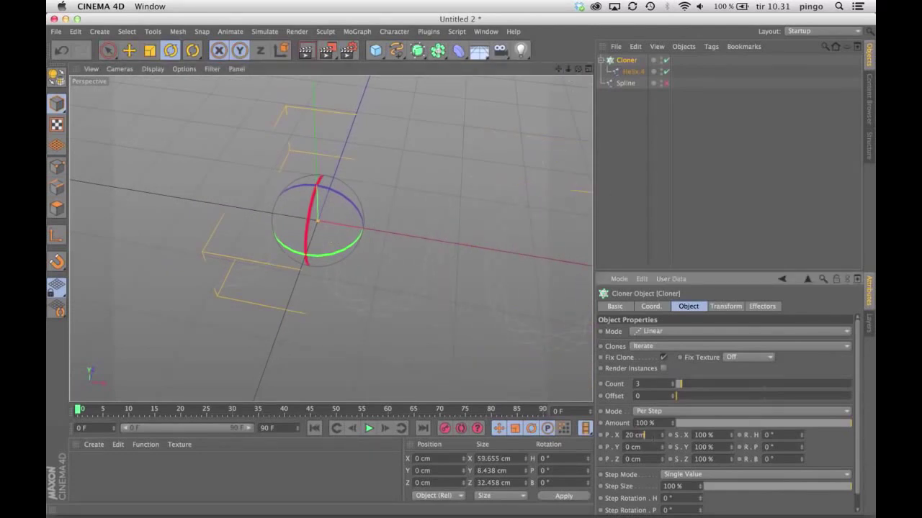
mouse_move(559, 71)
left_mouse_down()
mouse_move(520, 64)
mouse_move(517, 45)
mouse_move(515, 65)
mouse_move(487, 80)
mouse_move(472, 125)
mouse_move(332, 238)
mouse_move(571, 70)
left_mouse_up()
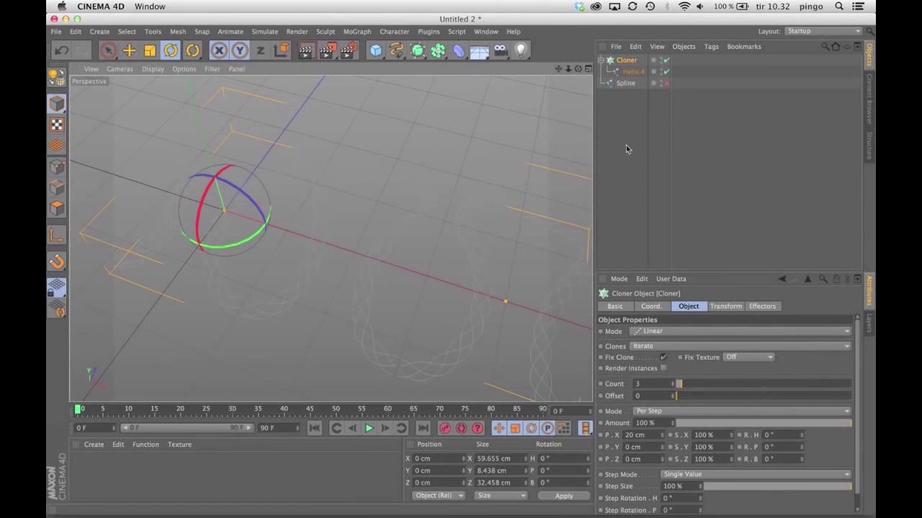
left_click_drag(559, 69, 592, 85)
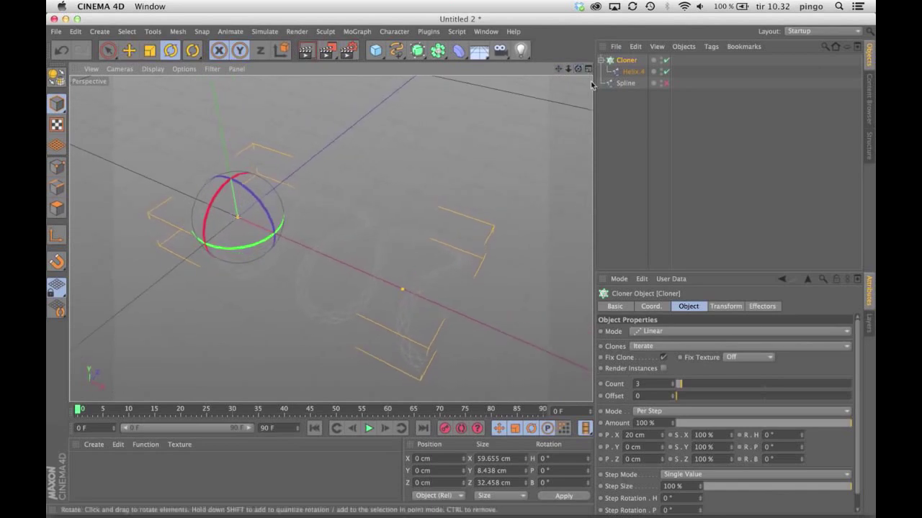
left_click(641, 133)
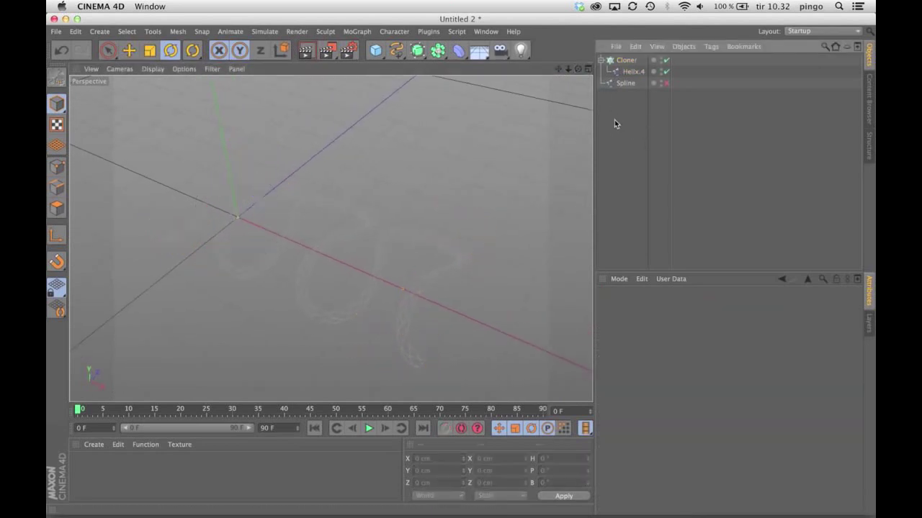
Switch the Cloner's mode to Grid Array.
left_click(631, 72)
left_click(627, 62)
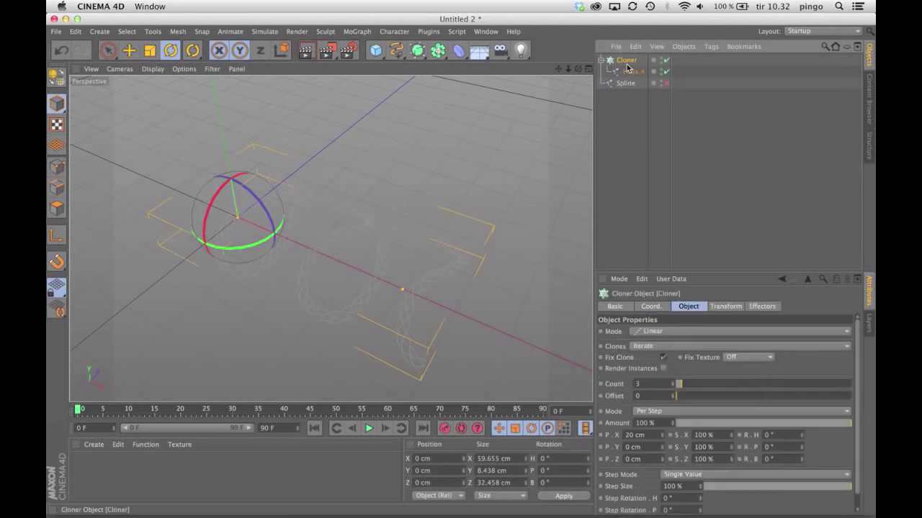
left_click(629, 129)
left_click(623, 62)
left_click(668, 331)
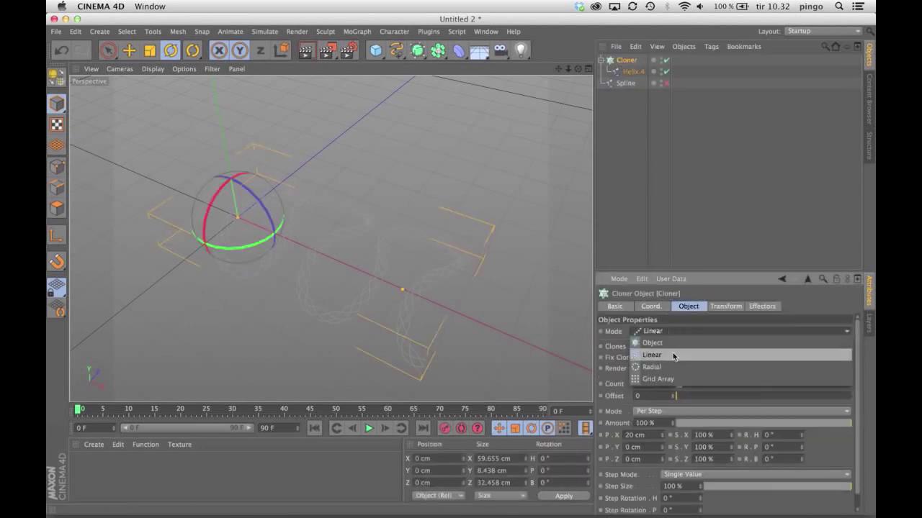
left_click(669, 379)
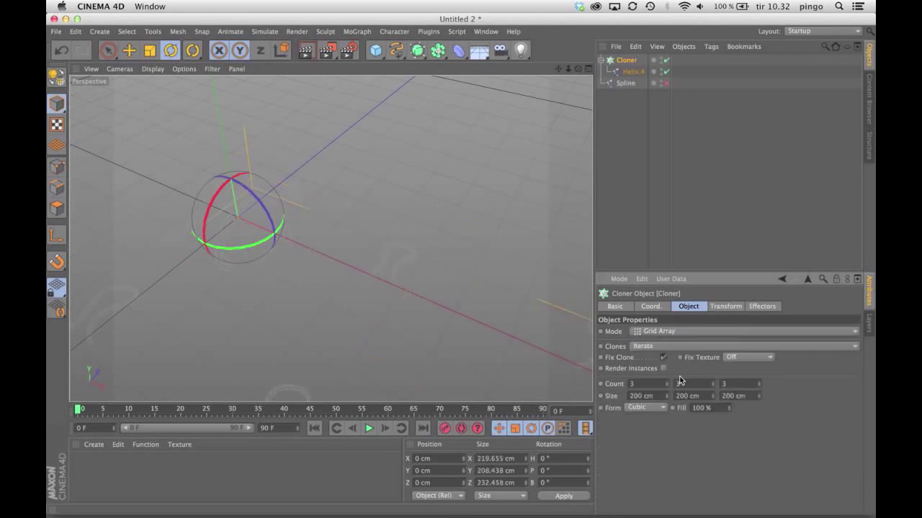
Set the grid array's clone counts to 4 in X, 1 in Y and 4 in Z.
left_click(677, 384)
type("1")
key("Tab")
type("4")
key("Tab")
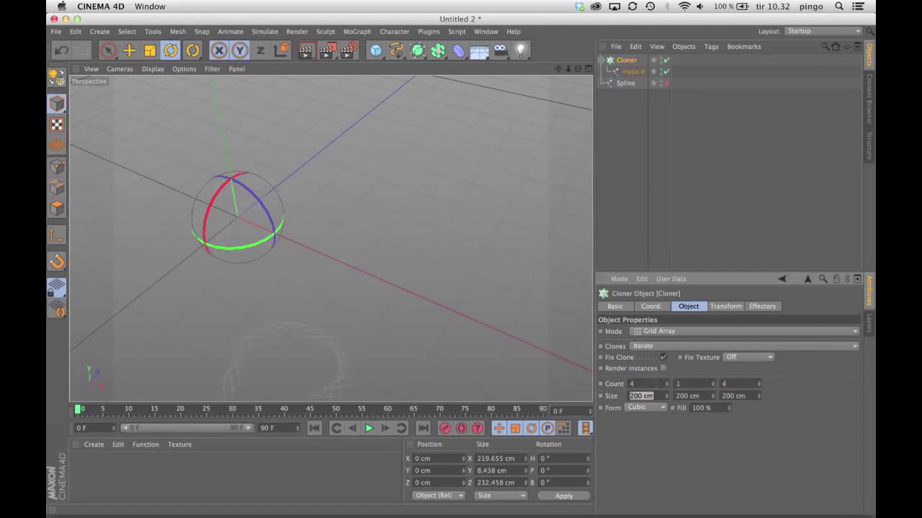
Set the grid array's size to 60 cm in X and 60 cm in Z, and clear the selection.
type("1")
key("Tab")
key("Tab")
type("120")
left_click_drag(666, 396, 638, 396)
double_click(731, 396)
type("60")
key("Return")
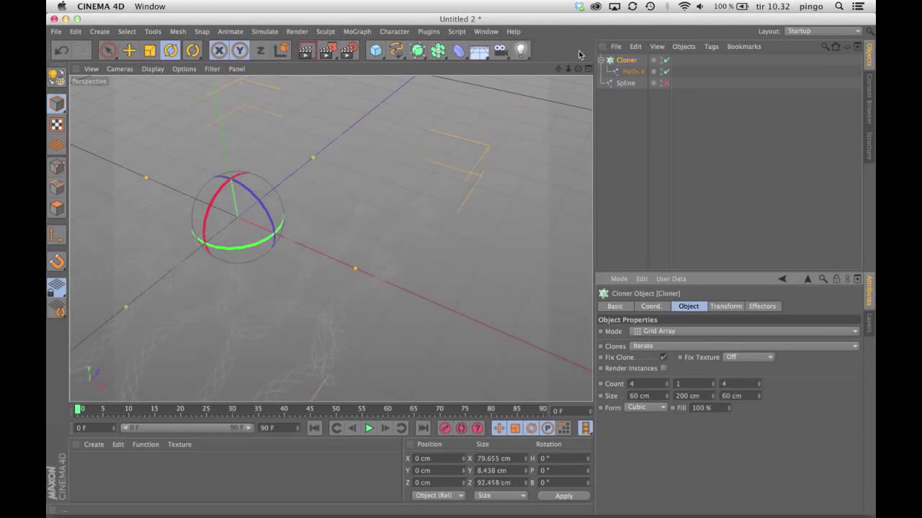
mouse_move(577, 68)
left_mouse_down()
mouse_move(237, 217)
mouse_move(558, 68)
mouse_move(581, 74)
left_mouse_up()
left_click(631, 112)
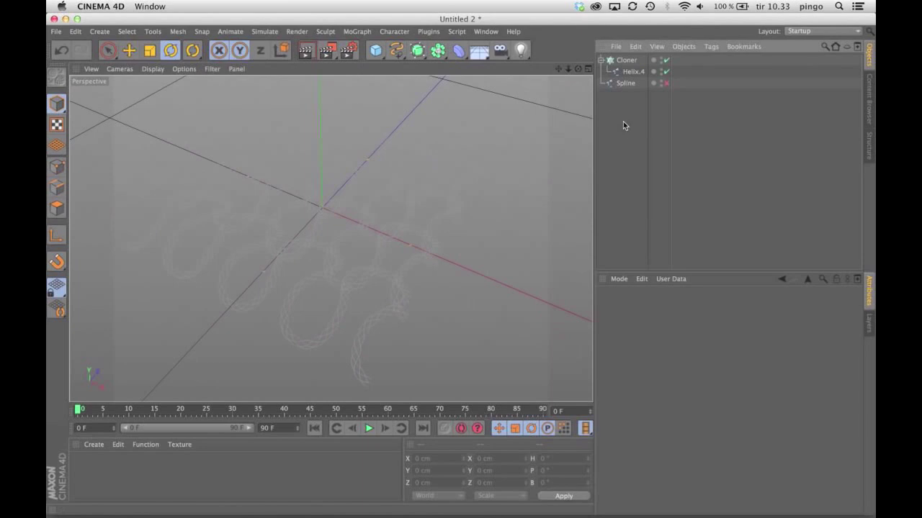
Disable the Cloner so that only the single Helix.4 strand is shown.
left_click(624, 62)
left_click(665, 61)
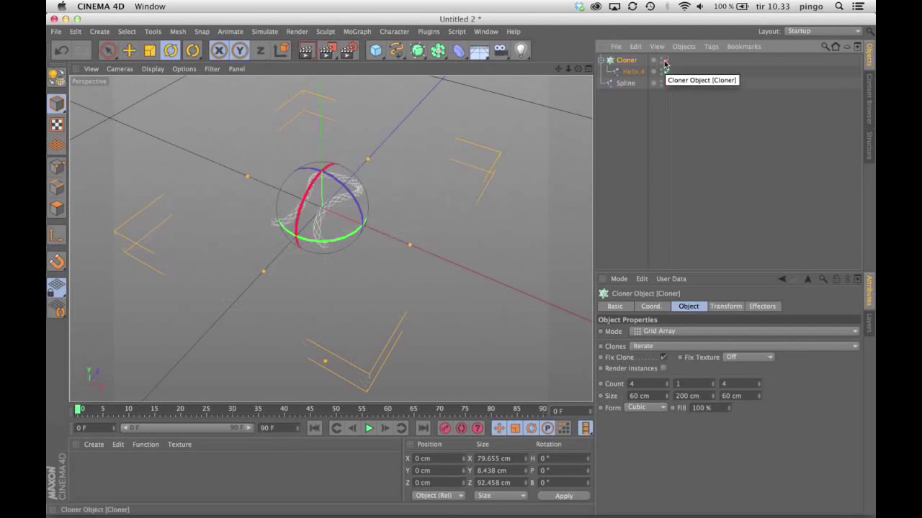
mouse_move(577, 68)
left_mouse_down()
mouse_move(558, 70)
mouse_move(570, 71)
left_mouse_up()
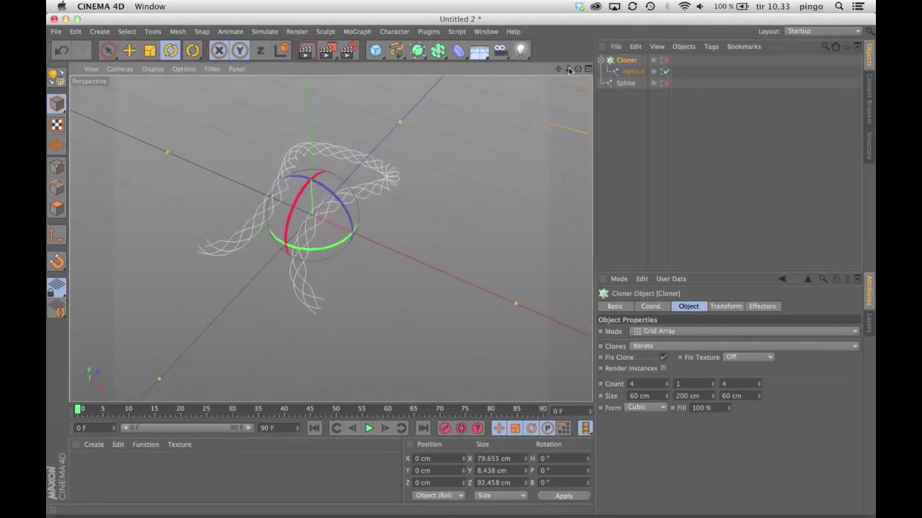
Add a Hair object linked to the Cloner.
left_click(264, 33)
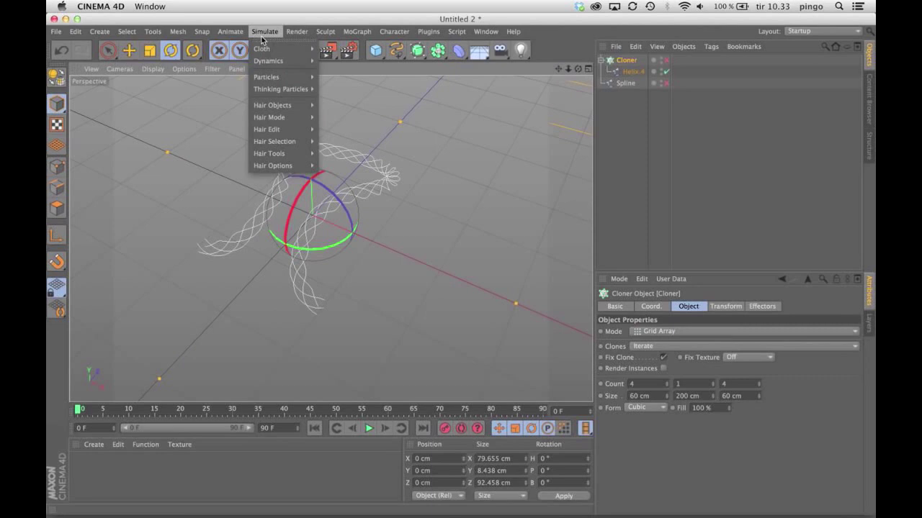
mouse_move(288, 105)
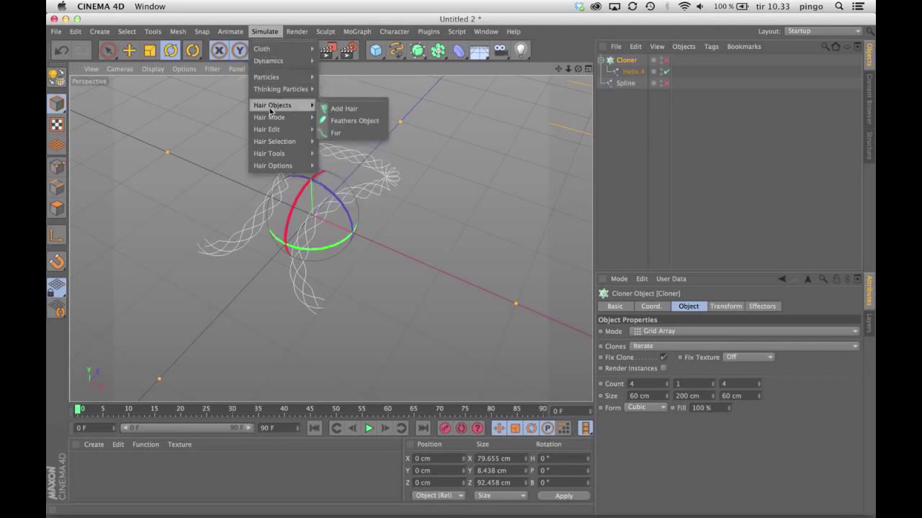
left_click(335, 109)
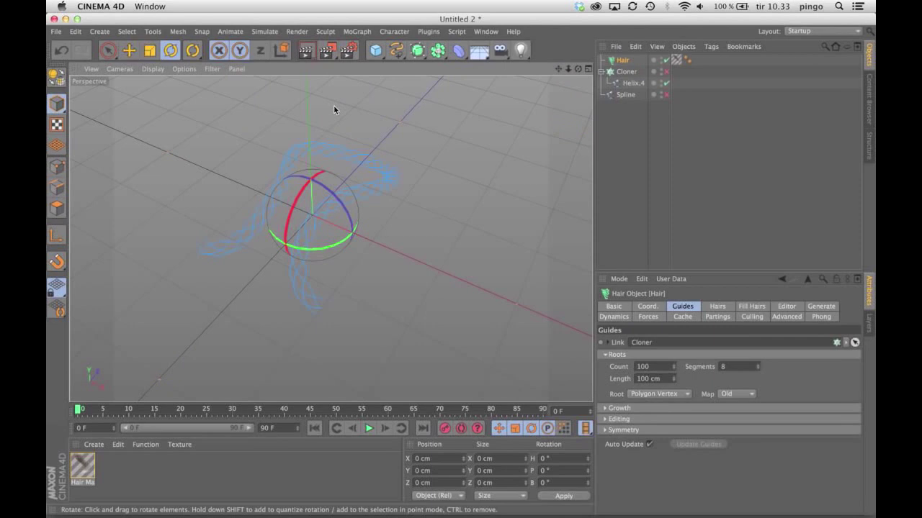
Turn on the interactive render region, link the Hair object to Helix.4 and set its guide roots to Spline Guides.
key("alt+r")
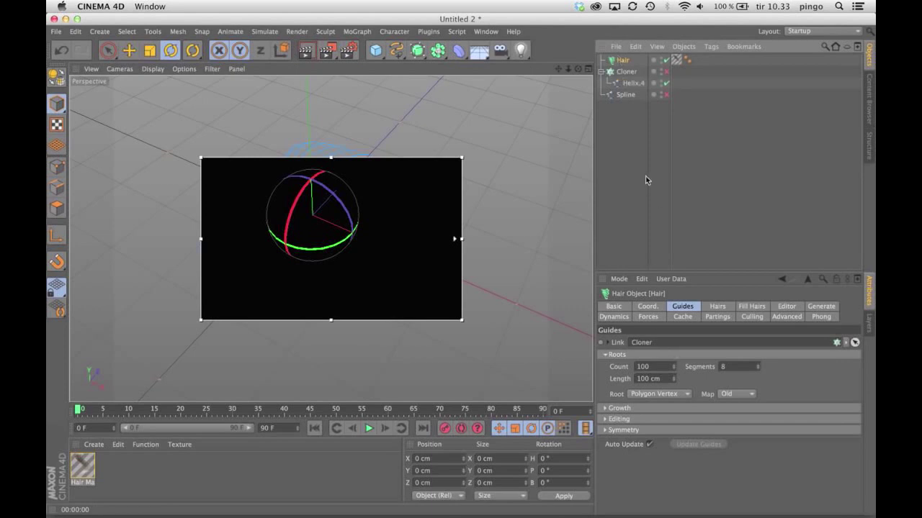
left_click_drag(630, 85, 663, 345)
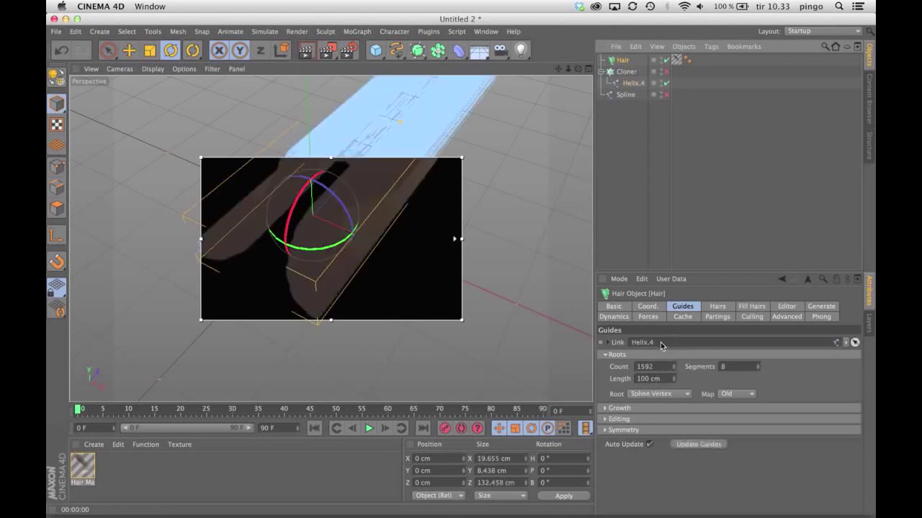
left_click(677, 395)
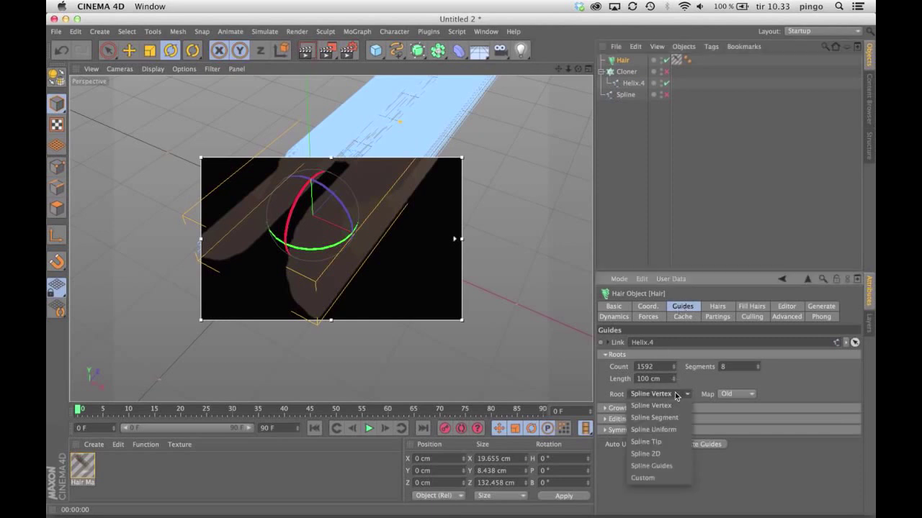
left_click(664, 467)
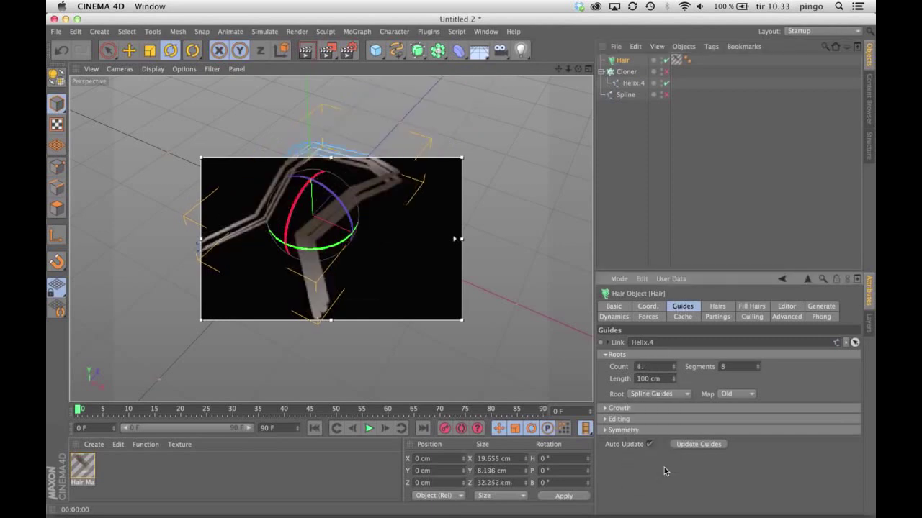
Set the hair guide segments to 50 and enlarge the interactive render region to frame the whole strand.
double_click(734, 368)
key("Return")
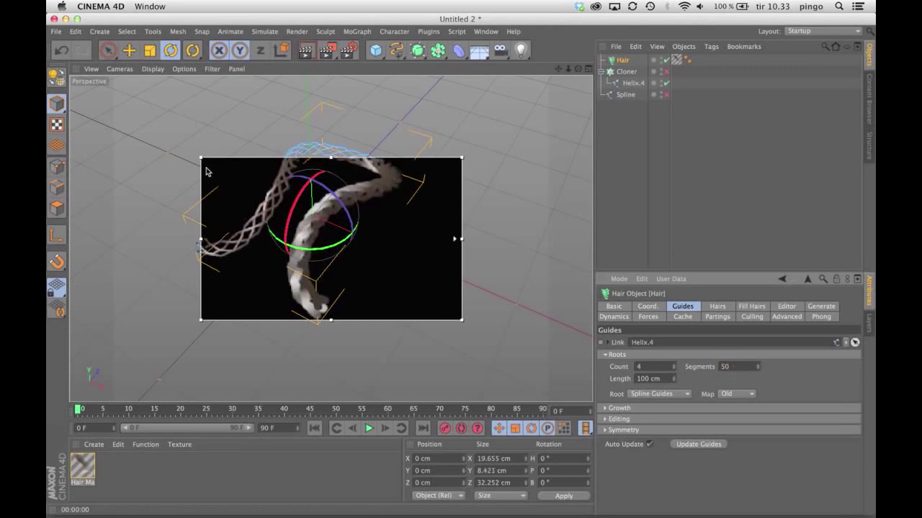
left_click_drag(200, 157, 160, 111)
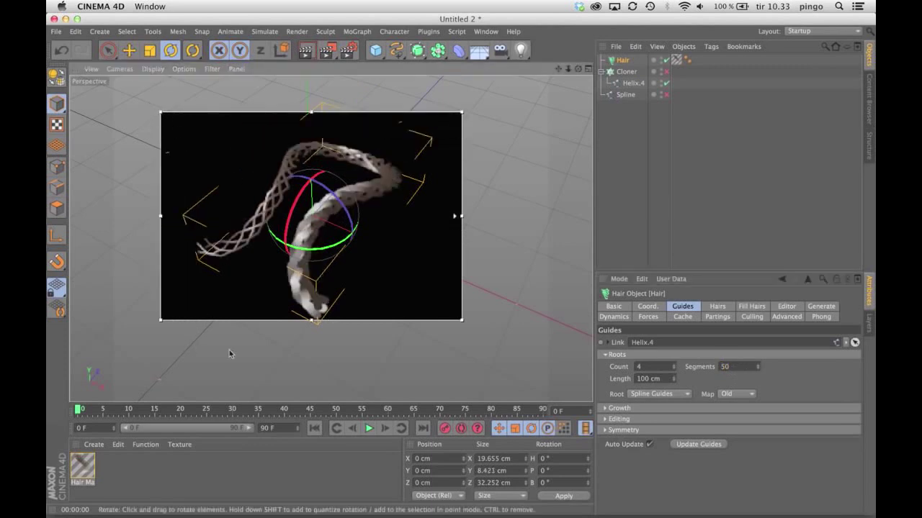
left_click_drag(461, 319, 472, 337)
Set the hair guide segments to 100 and turn off the interactive render region.
double_click(725, 367)
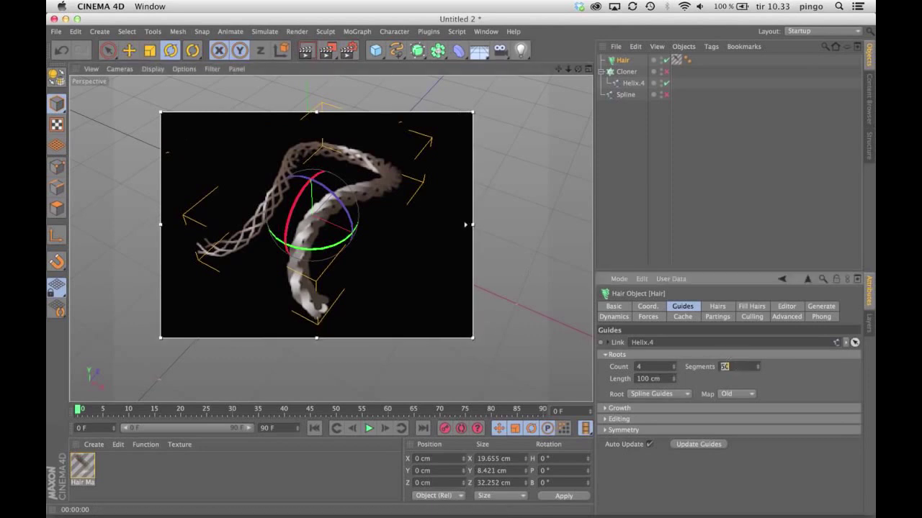
key("Return")
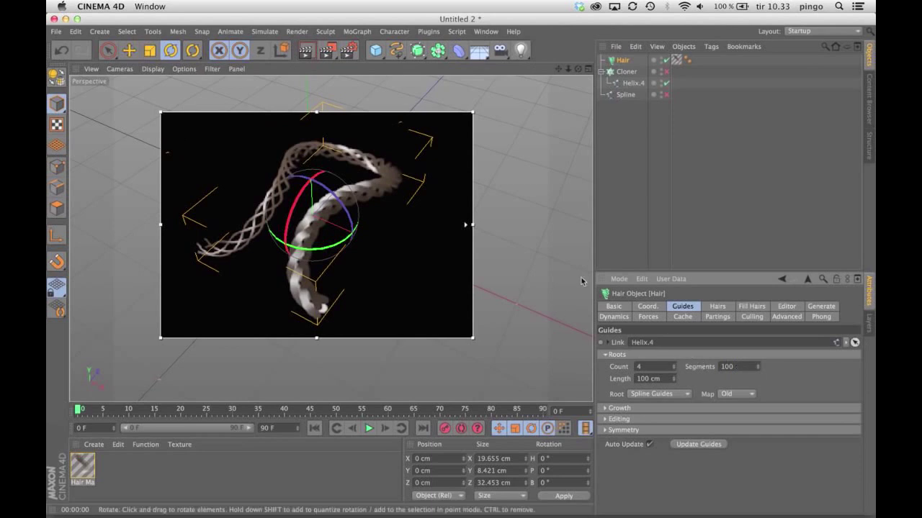
key("alt+r")
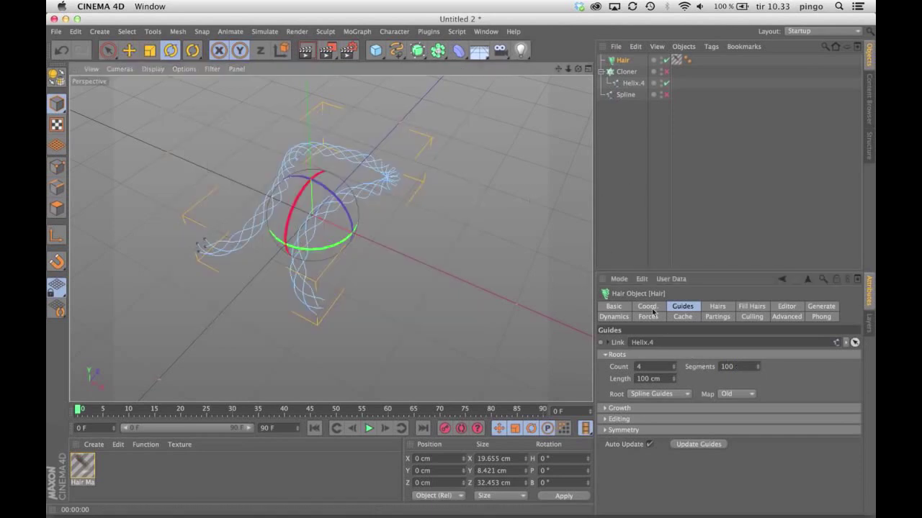
Try lower segment counts on the hair guides and return the value to 100.
double_click(728, 367)
type("8")
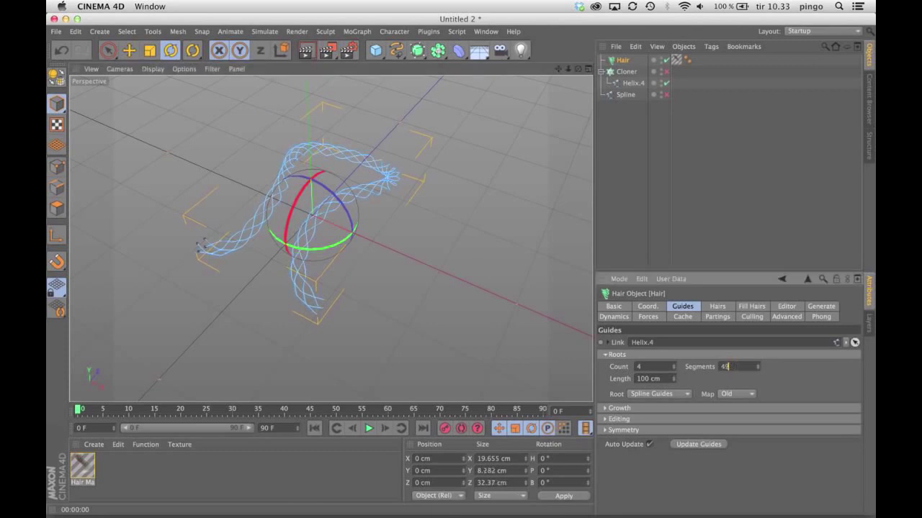
type("6")
key("Return")
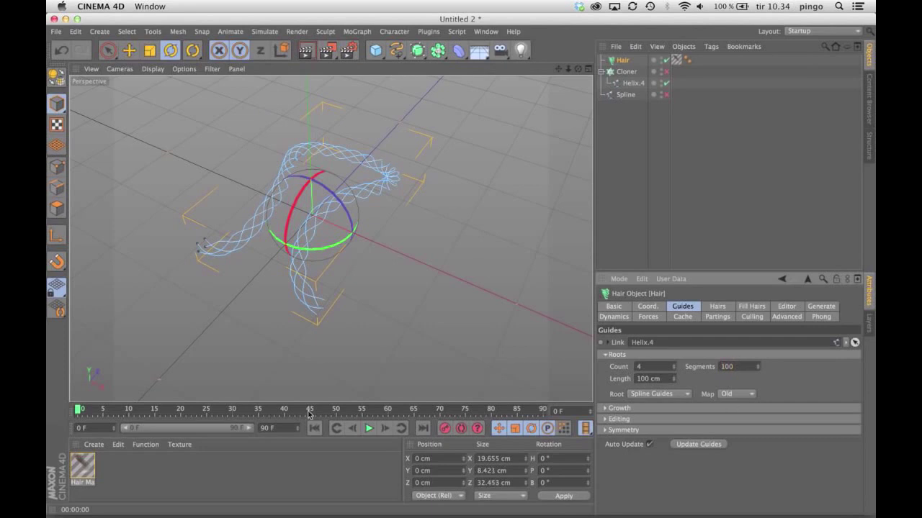
Set the hair material's thickness to 0.2 cm at the root and 0.2 cm at the tip.
double_click(81, 468)
left_click_drag(386, 98, 587, 93)
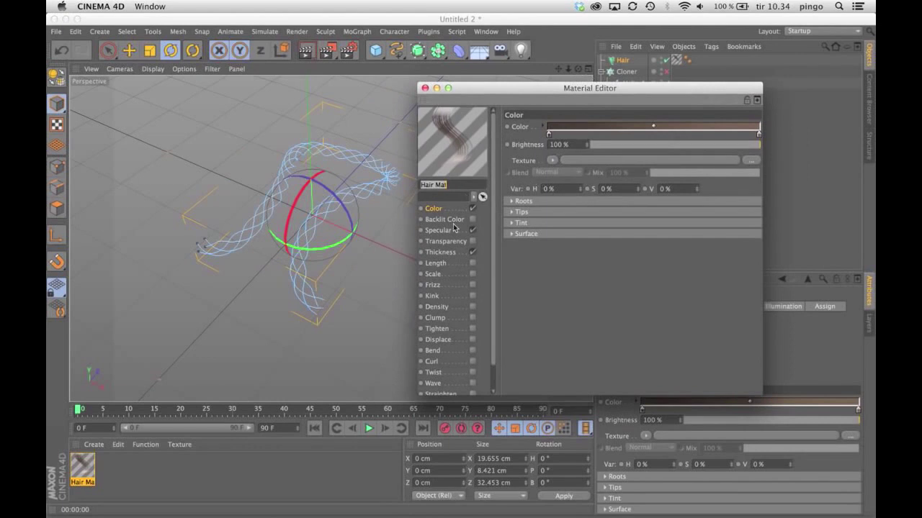
left_click(453, 252)
left_click(553, 126)
type("0.2")
key("Tab")
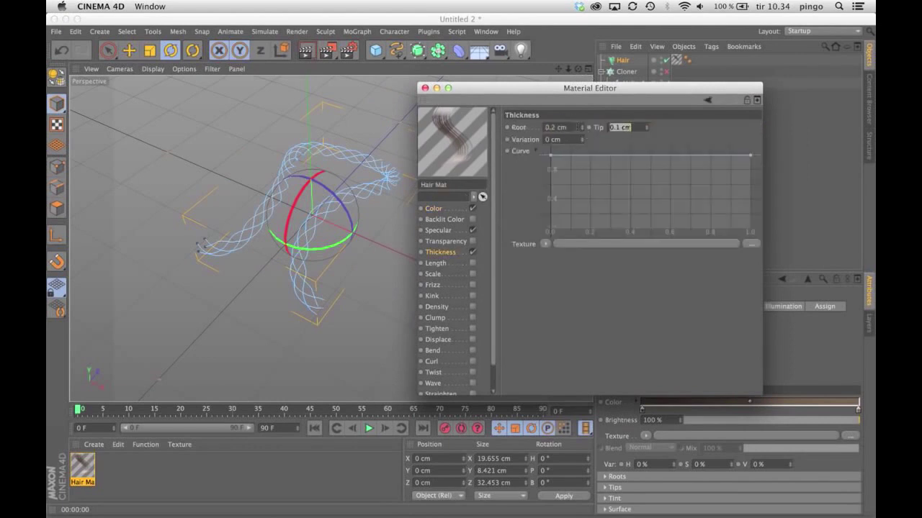
type("0.2")
key("Return")
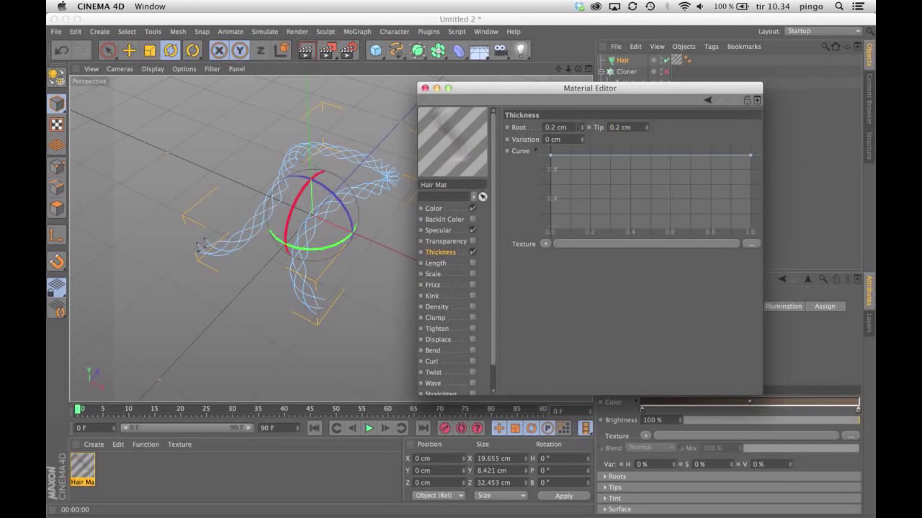
Color the hair material a solid cyan with hue 190°, saturation 100 % and value 96 %, and close its editor.
left_click(436, 209)
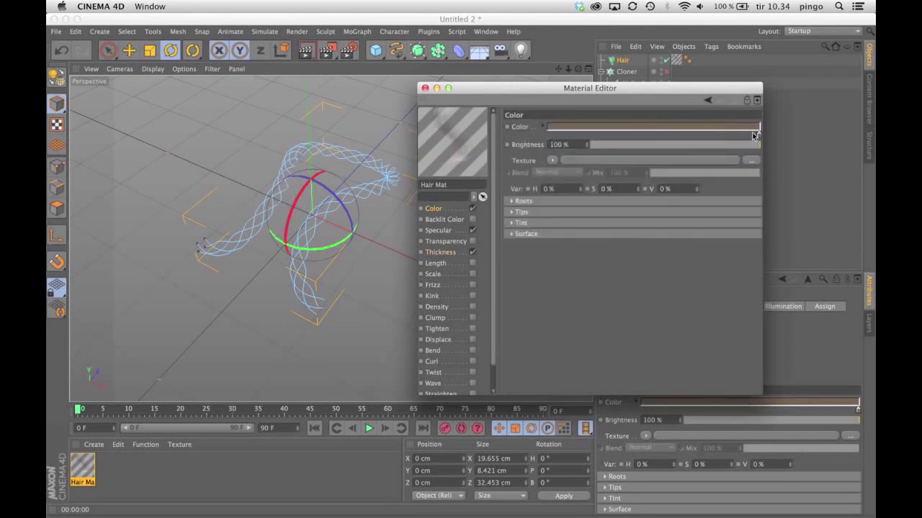
double_click(758, 135)
left_click(797, 99)
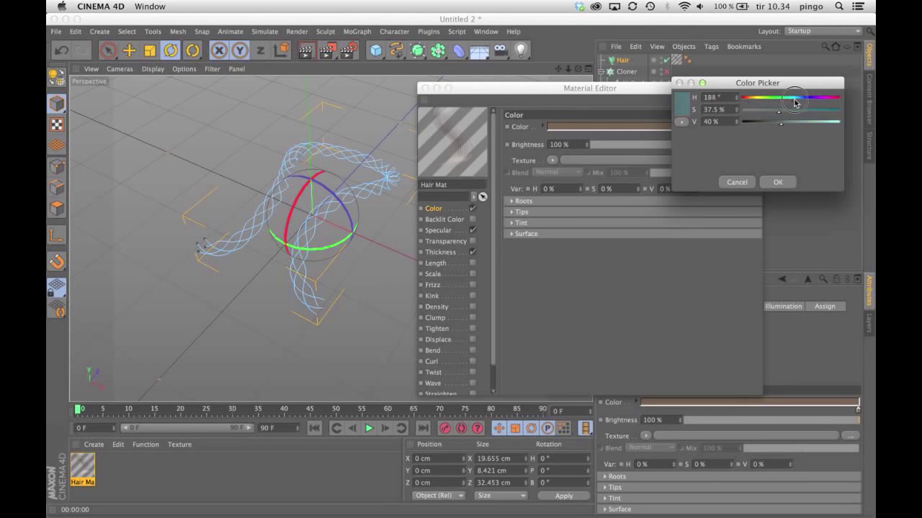
left_click_drag(800, 112, 841, 112)
left_click_drag(819, 124, 835, 123)
left_click_drag(797, 99, 794, 103)
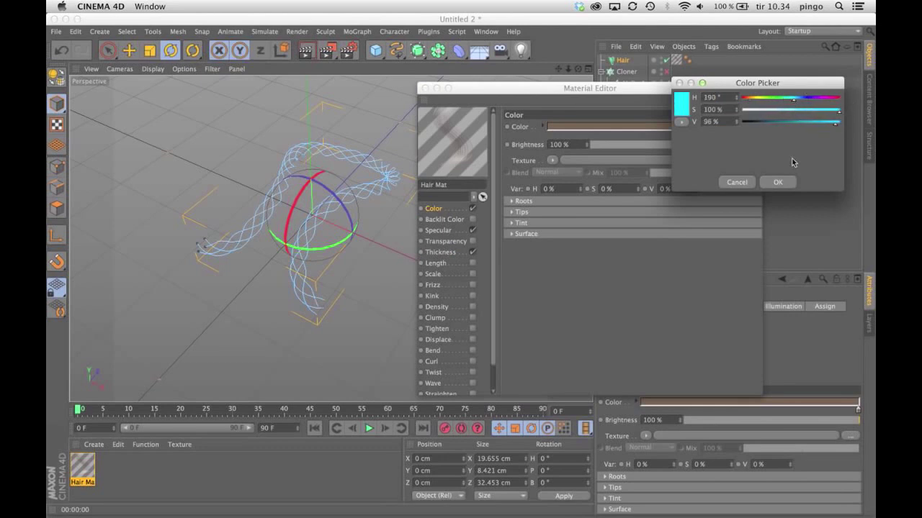
left_click(781, 182)
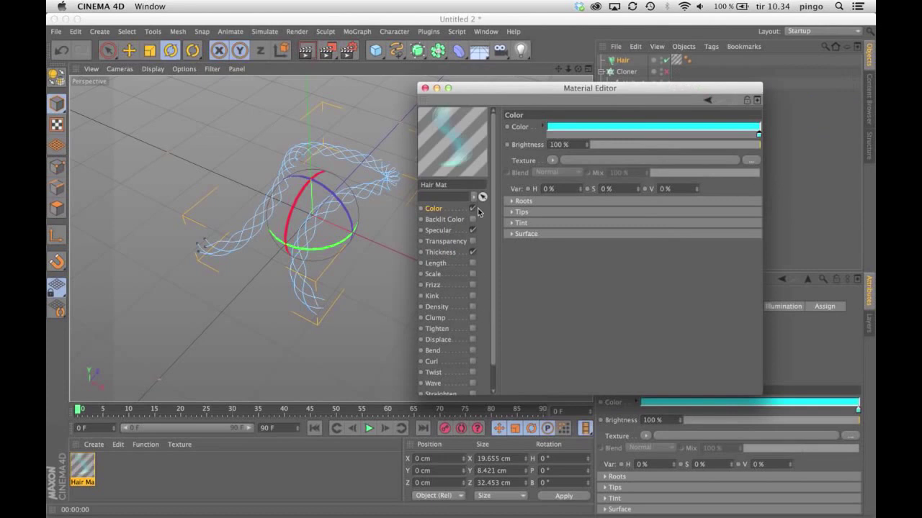
left_click(425, 89)
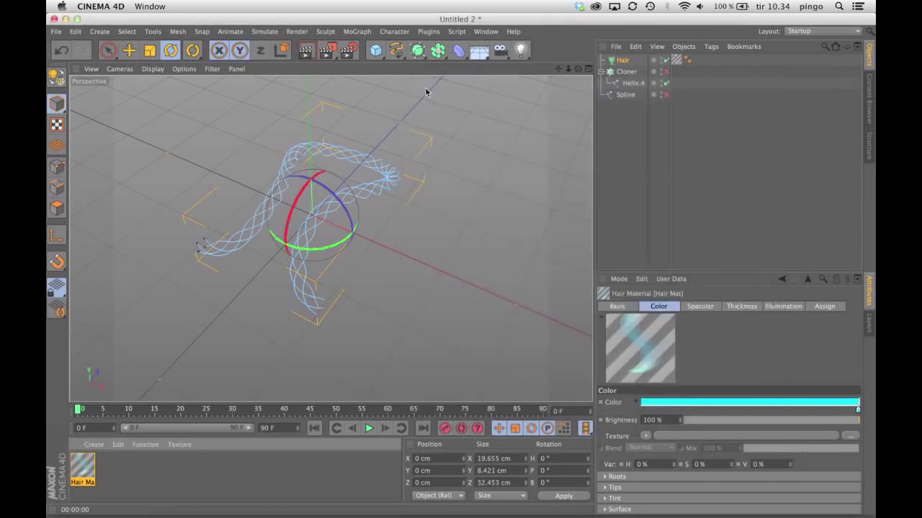
Turn the interactive render region back on and set the Hair object's clone count to 20.
left_click(315, 62)
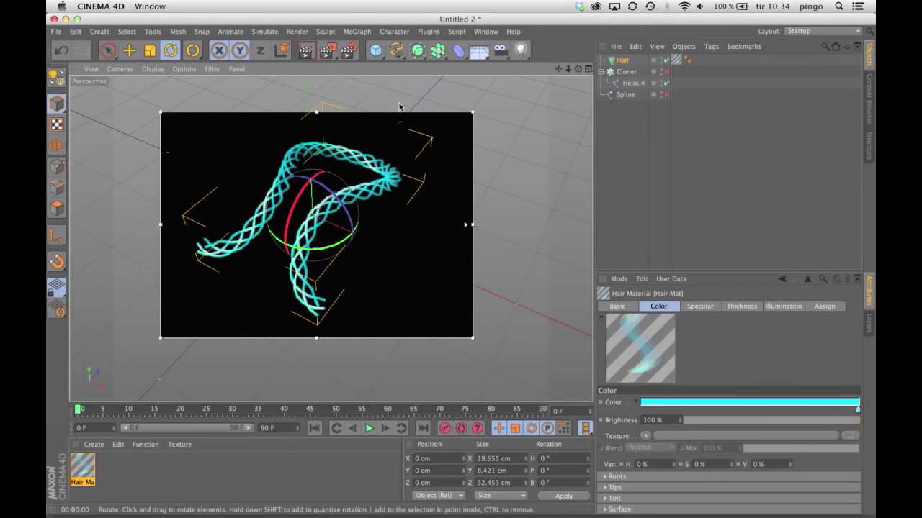
left_click(623, 61)
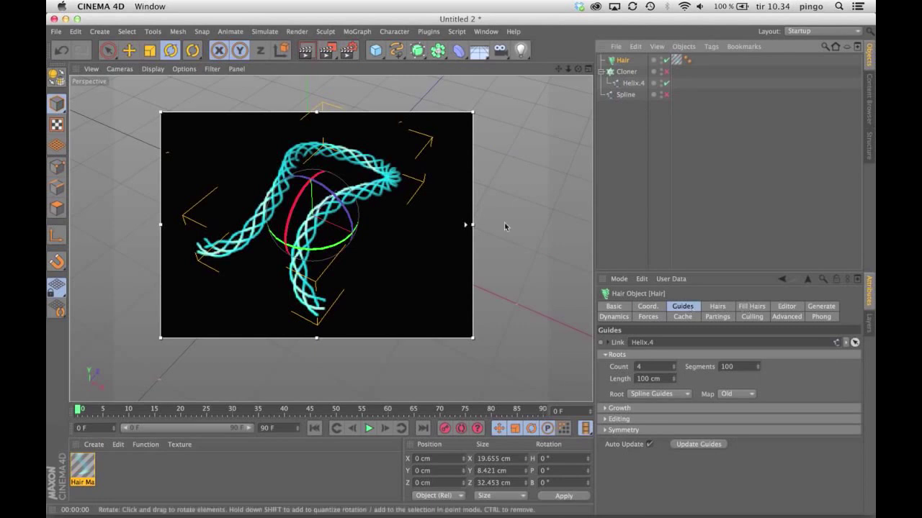
left_click(715, 306)
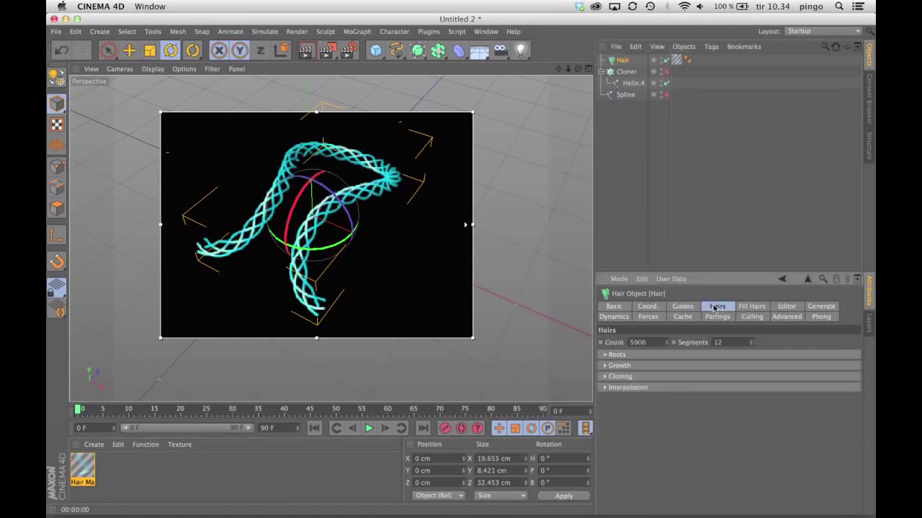
left_click(604, 355)
left_click(604, 355)
left_click(604, 355)
left_click(605, 355)
left_click(605, 366)
left_click(606, 366)
left_click(604, 377)
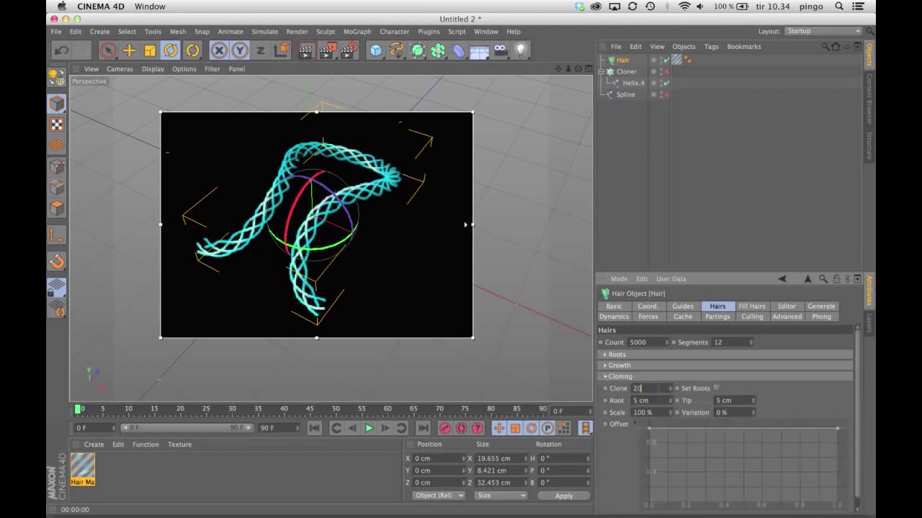
key("Return")
Set the hair cloning offsets to 1 cm at the root and 1 cm at the tip, with 1 % variation.
key("Tab")
type("1")
key("Tab")
type("1")
key("Tab")
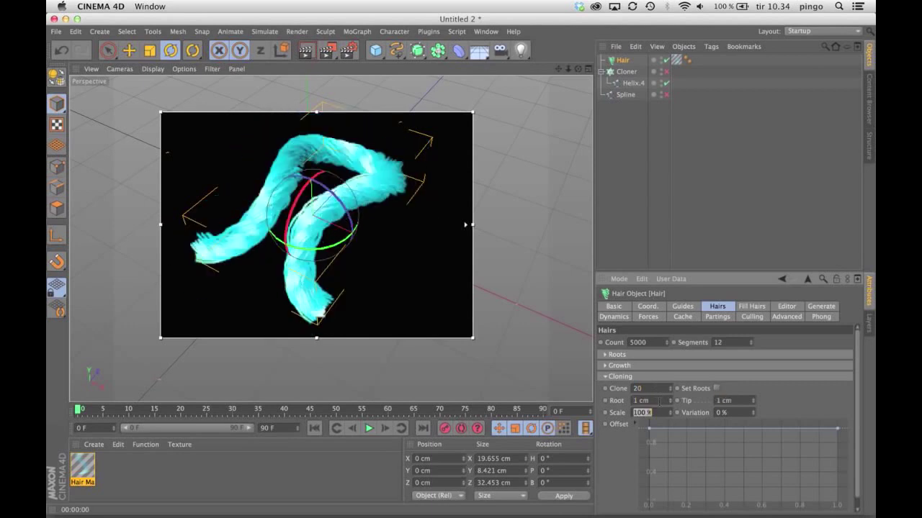
key("Tab")
type("1")
key("Return")
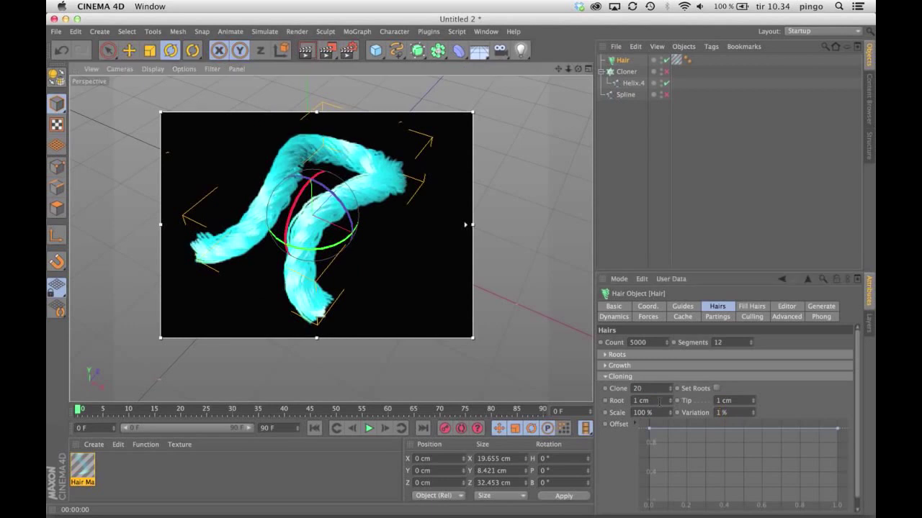
Set the hair clone count to 10 and the cloning variation to 0 %.
left_click(659, 401)
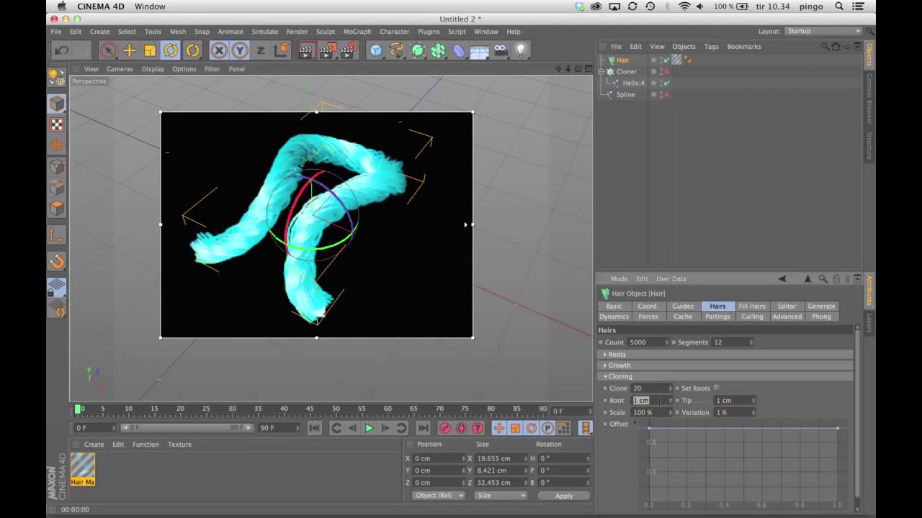
left_click(641, 388)
type("10")
key("Return")
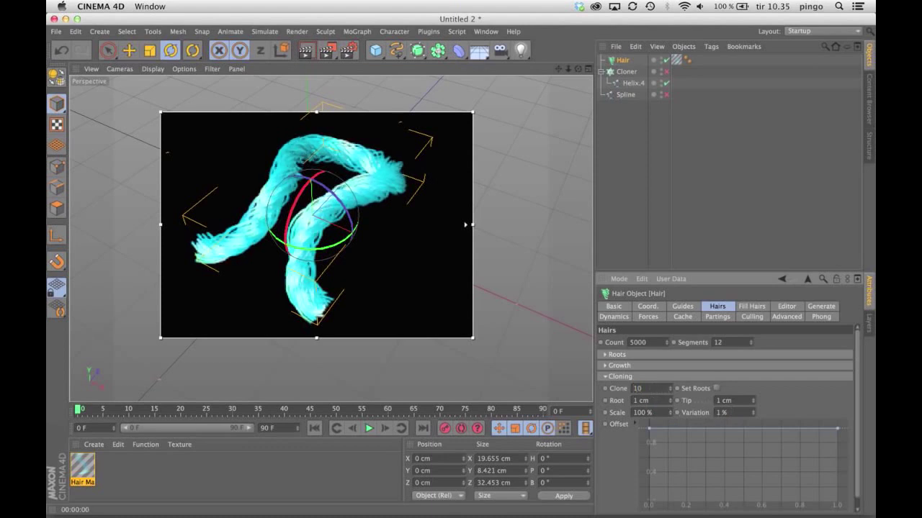
scroll(732, 413, "down", 1)
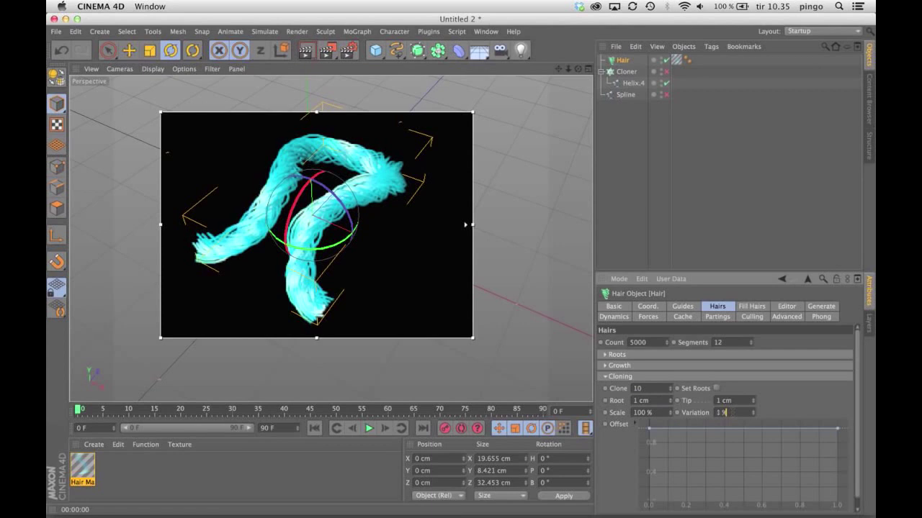
scroll(726, 413, "down", 4)
scroll(726, 413, "up", 4)
scroll(724, 412, "down", 4)
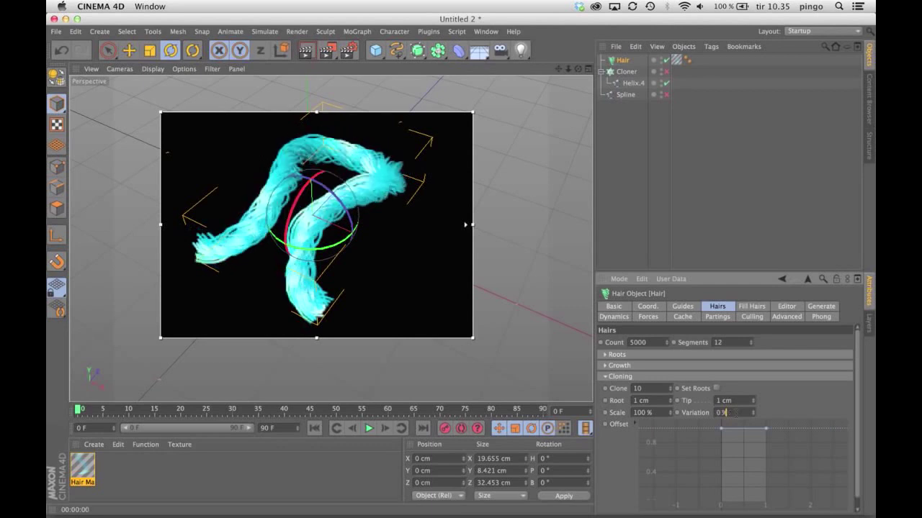
Try cloning variations up to 47 %, return the variation to 0 % and set the hair clone count to 5.
scroll(725, 412, "up", 10)
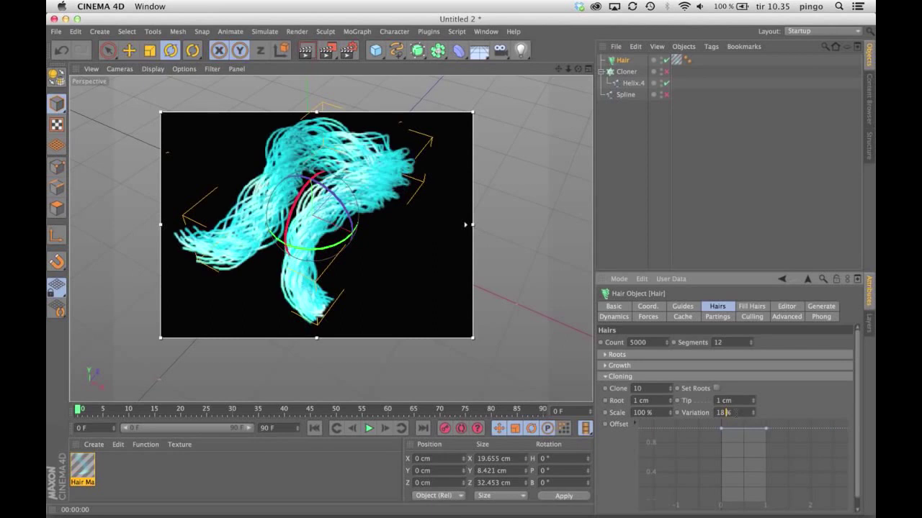
scroll(727, 413, "up", 14)
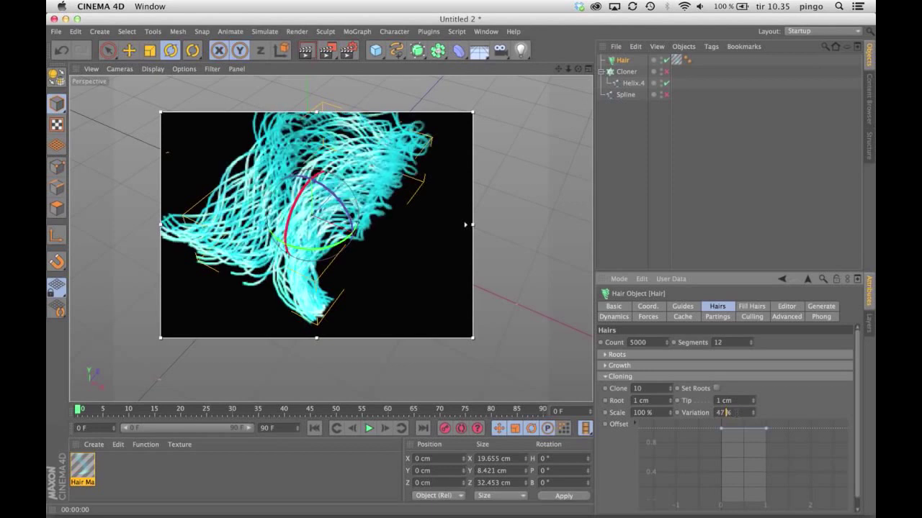
scroll(727, 413, "up", 5)
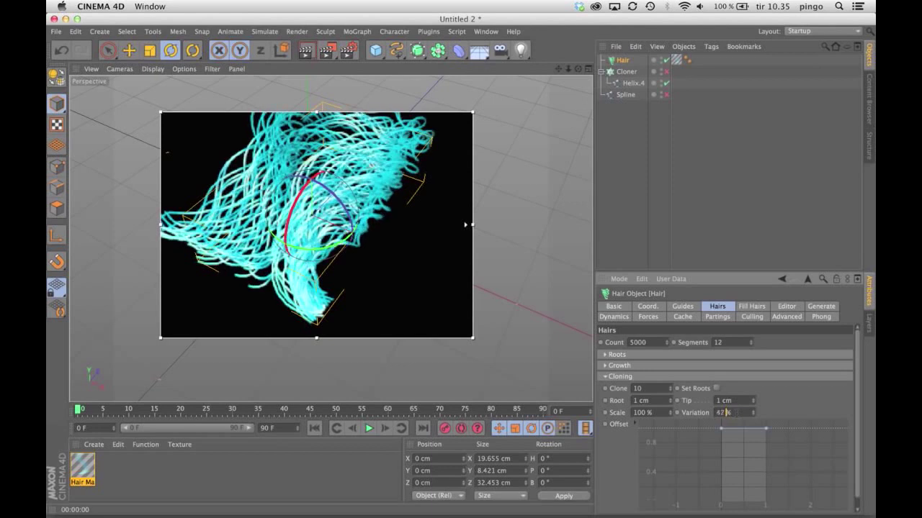
scroll(727, 413, "down", 11)
scroll(728, 412, "down", 20)
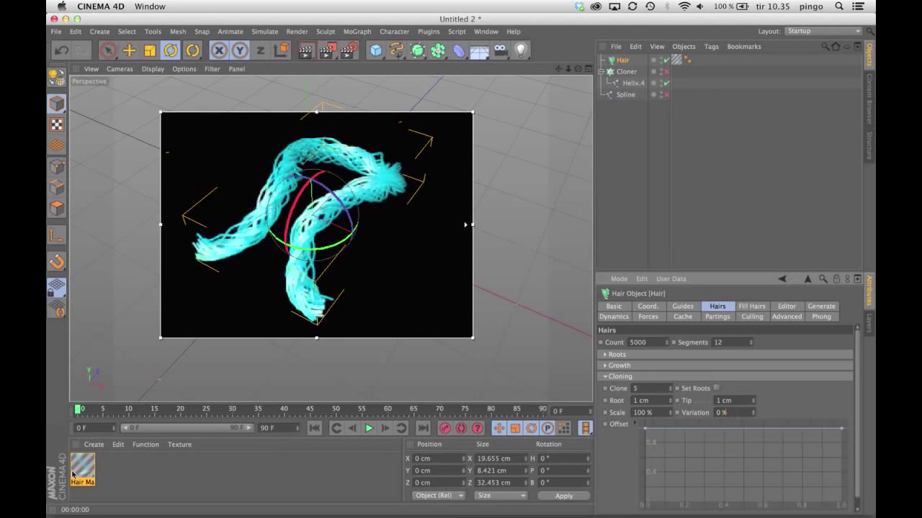
Set the hair material's thickness to 0.4 cm at the root and 0.4 cm at the tip.
double_click(81, 474)
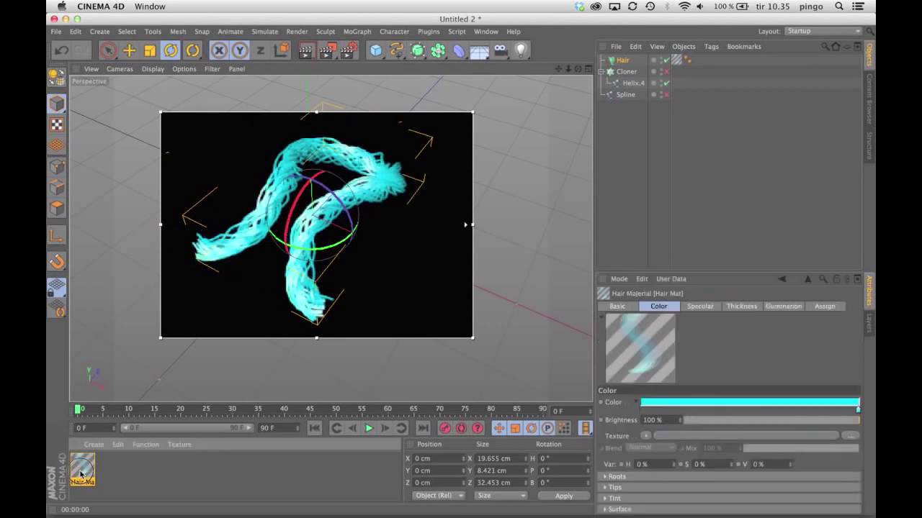
left_click(260, 246)
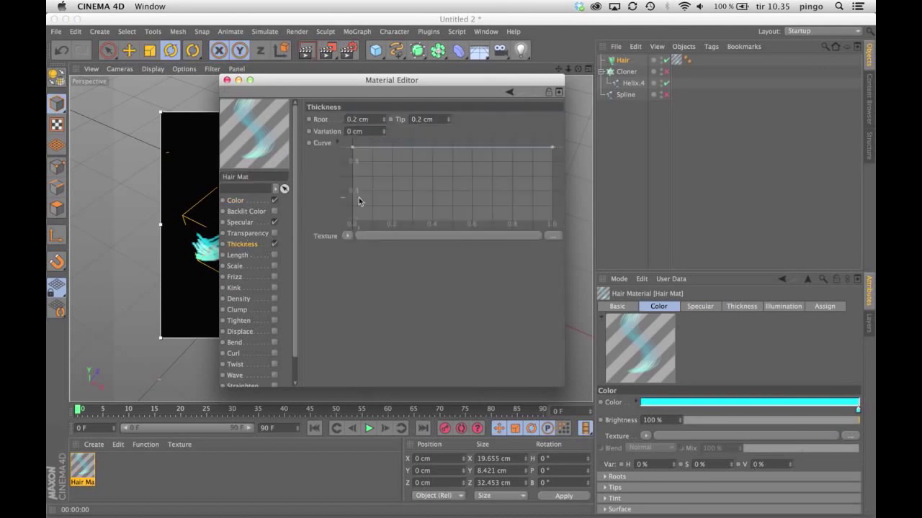
left_click(363, 120)
type("0.4")
key("Tab")
type("0.4")
key("Return")
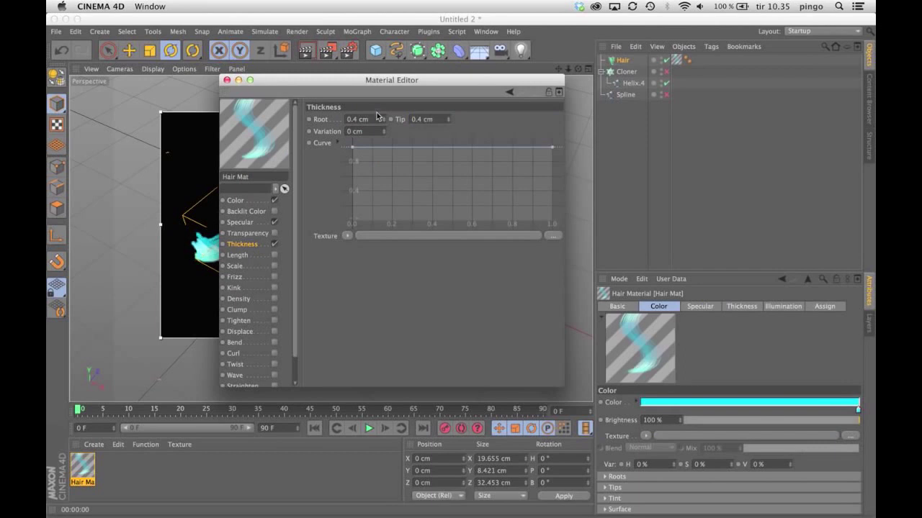
left_click(227, 80)
Turn off the interactive render region.
left_click(508, 133)
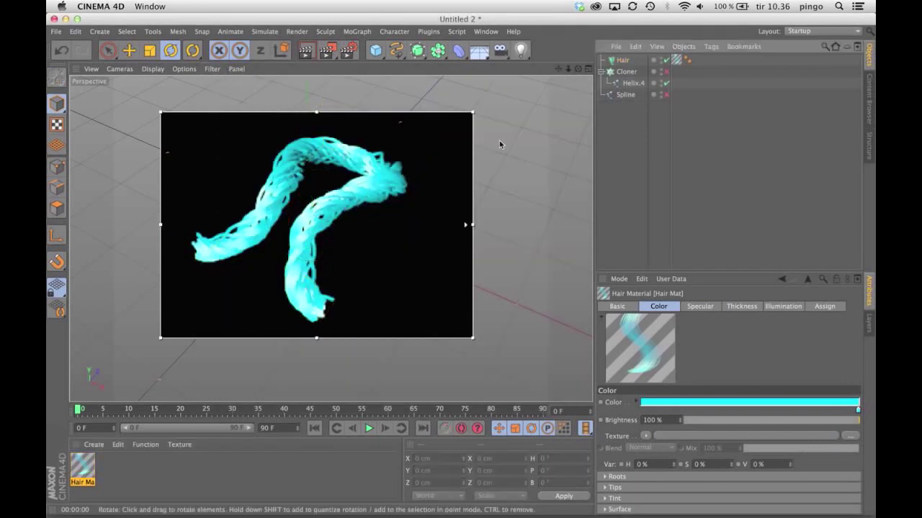
scroll(499, 140, "down", 5)
key("alt+r")
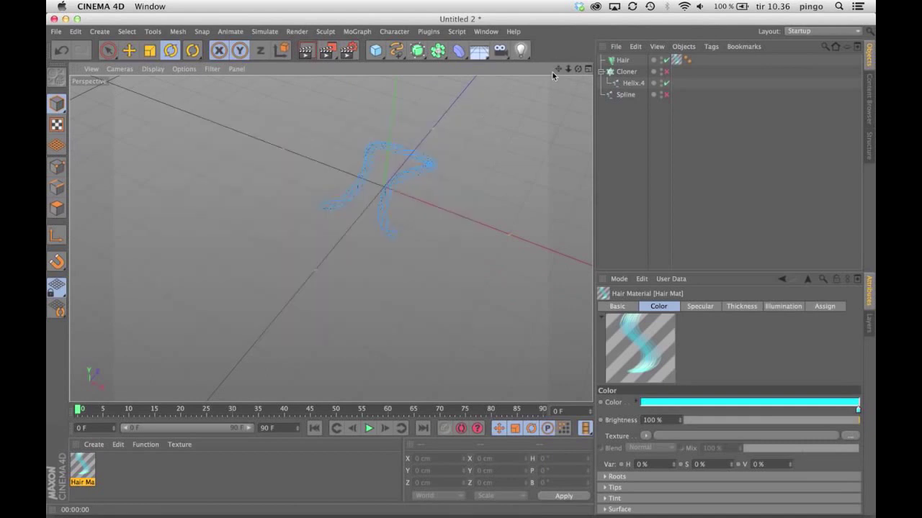
scroll(331, 239, "down", 5)
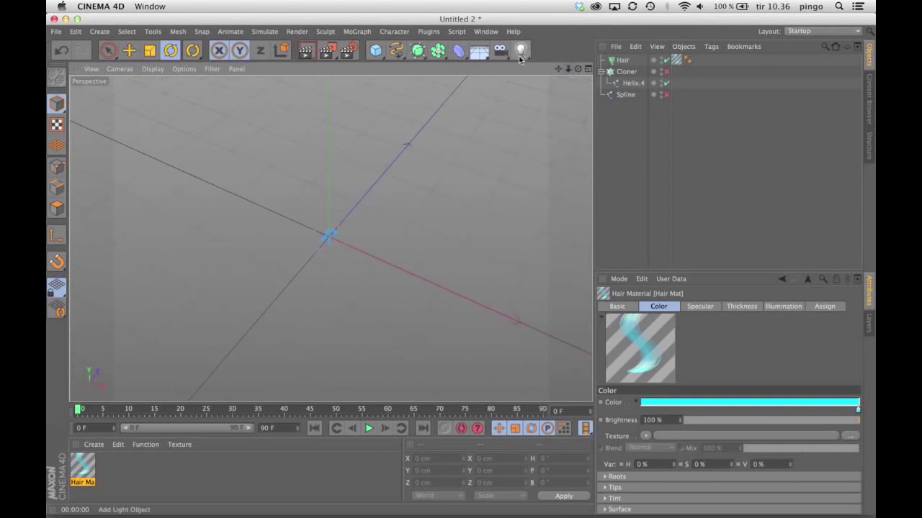
Add a light and move it to about X -424 cm, Y 317 cm, Z 332 cm.
left_click(520, 50)
left_click(580, 69)
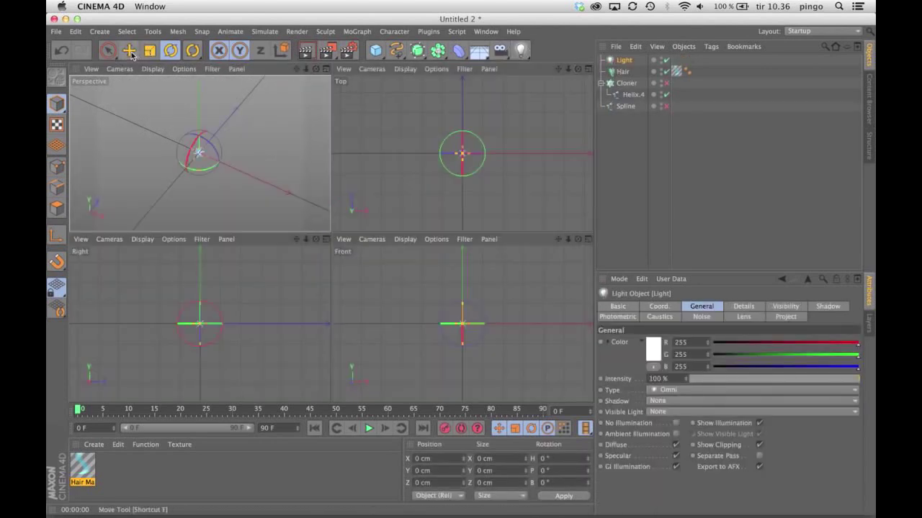
left_click(129, 50)
left_click_drag(514, 299, 439, 236)
left_click_drag(479, 200, 461, 143)
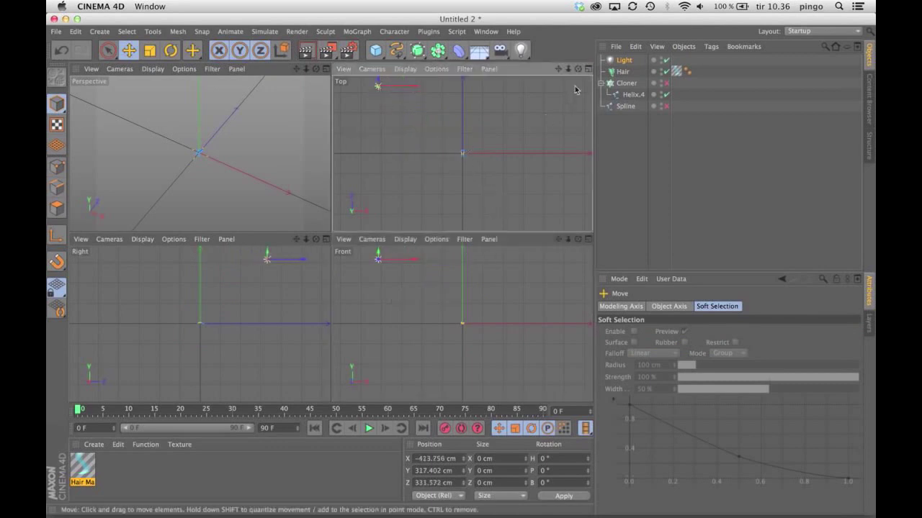
Set the light's shadow to Shadow Maps (Soft).
left_click(625, 61)
left_click(660, 401)
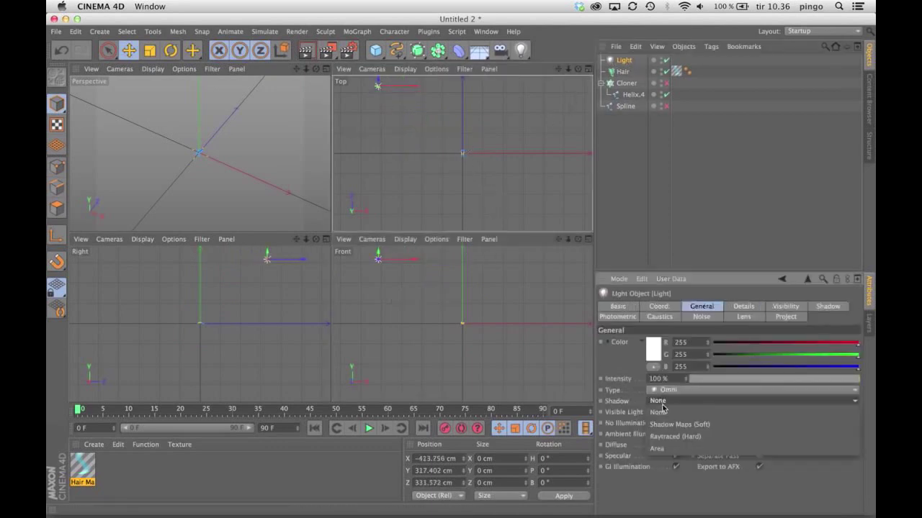
left_click(670, 424)
Frame the Helix.4 spline in the perspective view and render the view to check the yarn's shading.
left_click(634, 94)
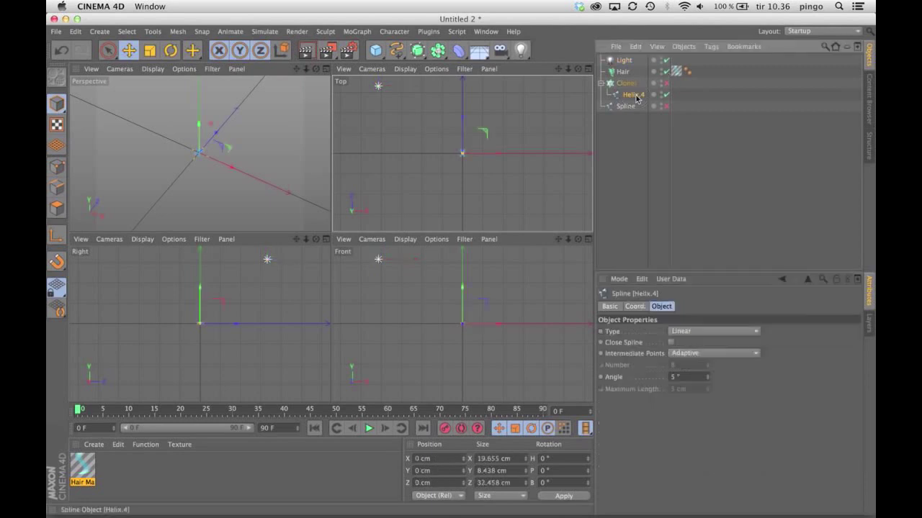
left_click(216, 198)
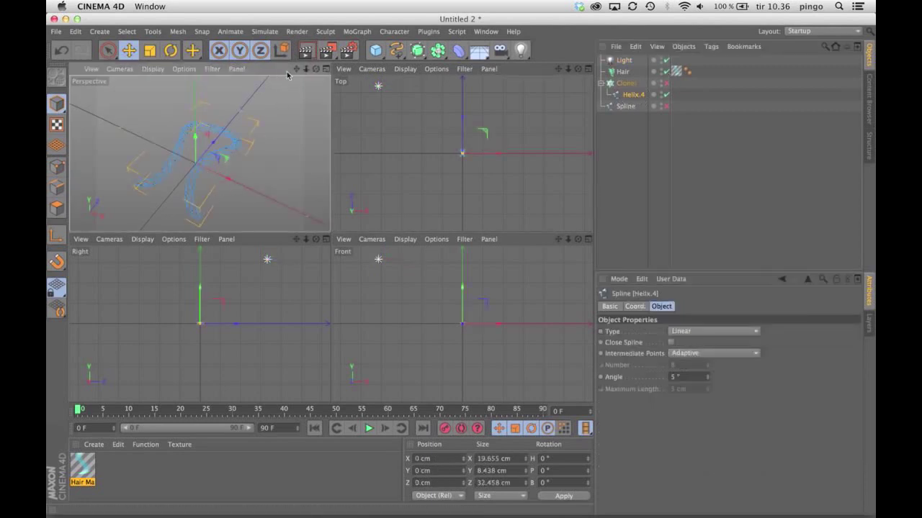
left_click(306, 50)
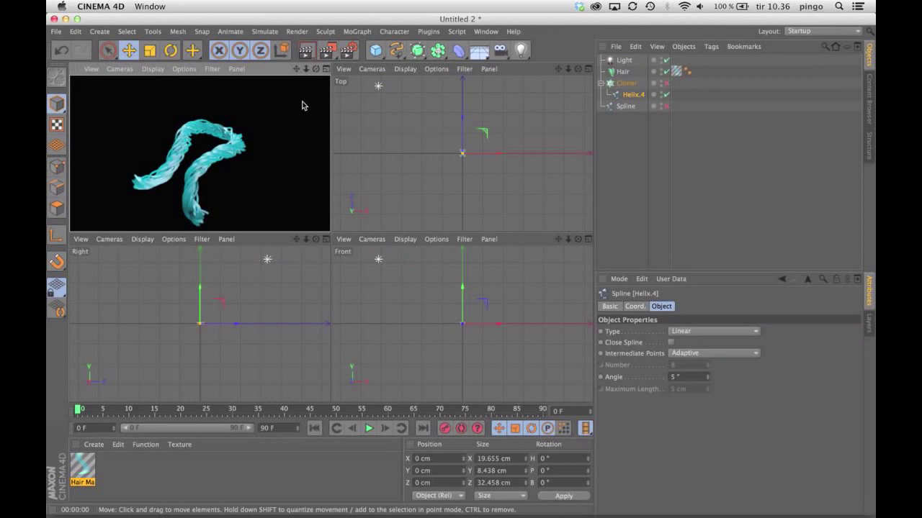
left_click_drag(305, 68, 200, 153)
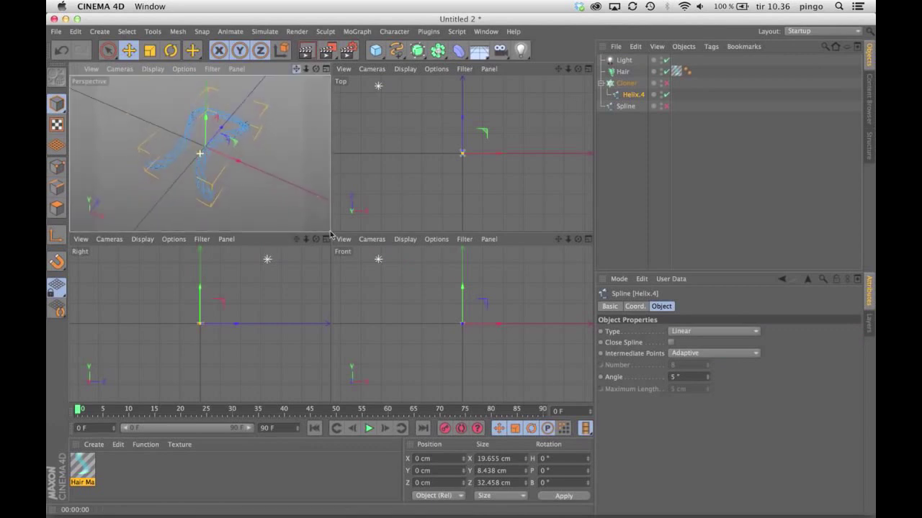
left_click(301, 54)
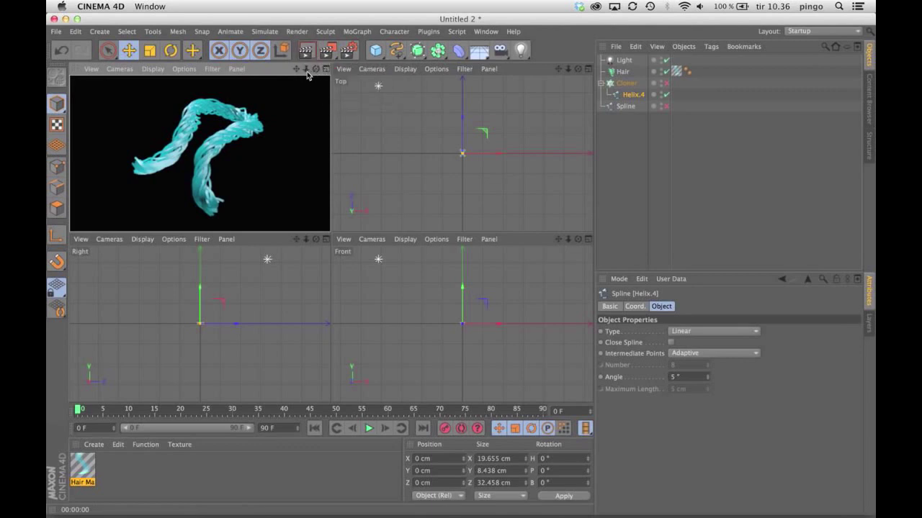
left_click_drag(306, 69, 204, 151)
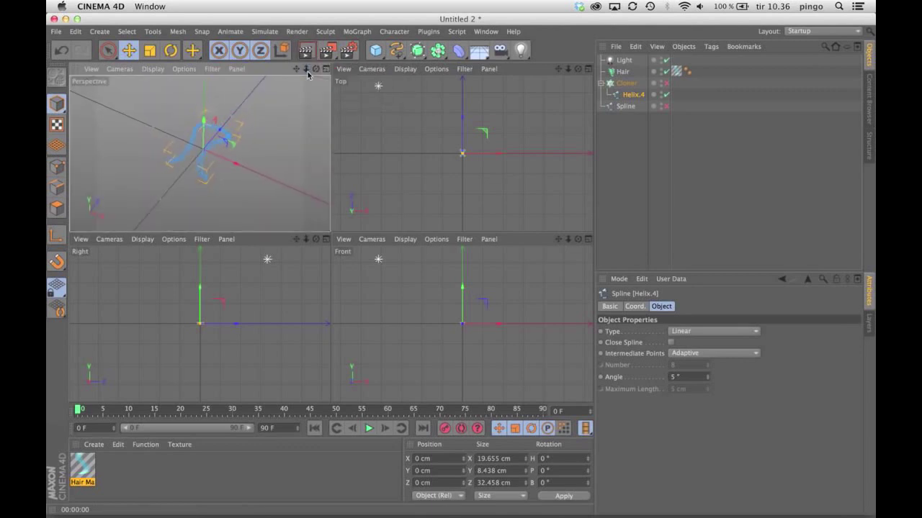
Set the Hair Render shadow map size to 1000x1000 and render the perspective view.
left_click(349, 51)
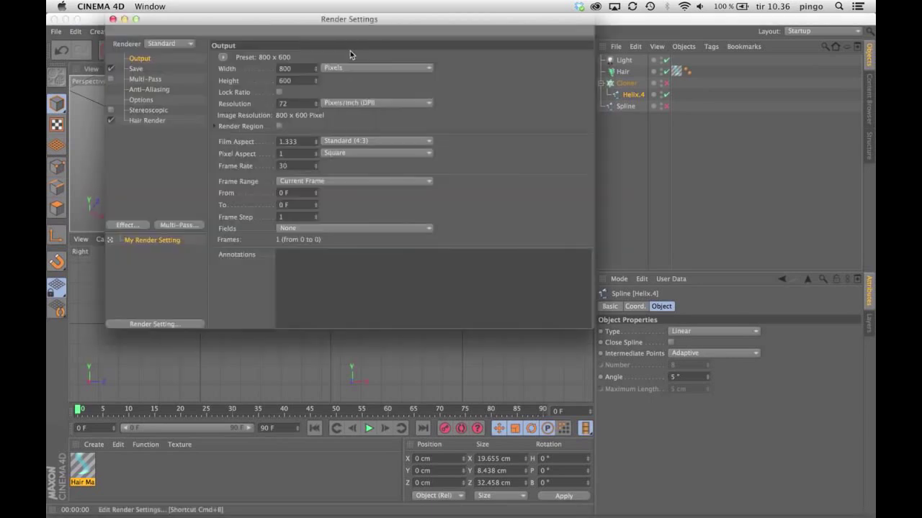
left_click(147, 121)
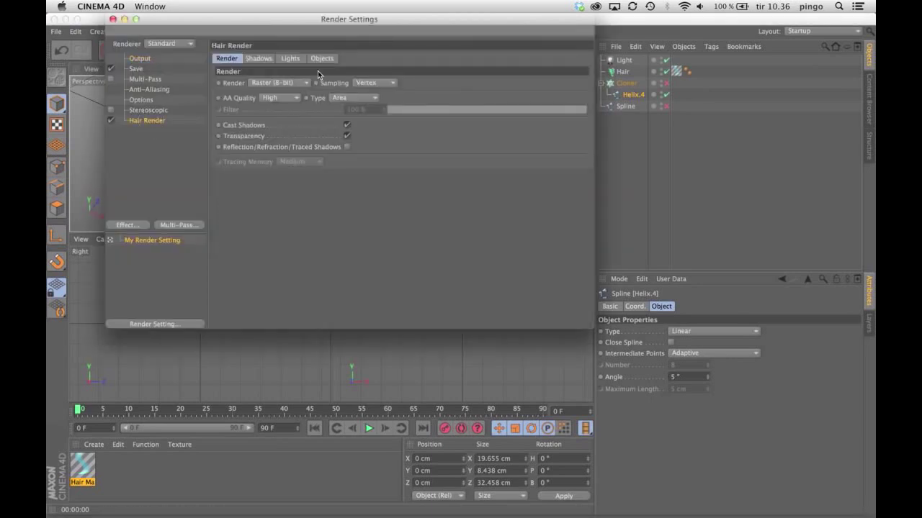
left_click(260, 59)
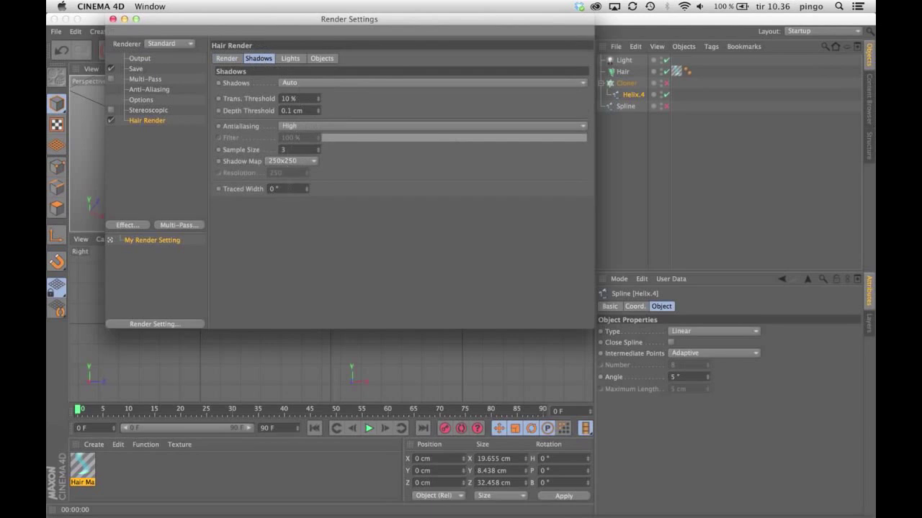
left_click(295, 161)
left_click(296, 212)
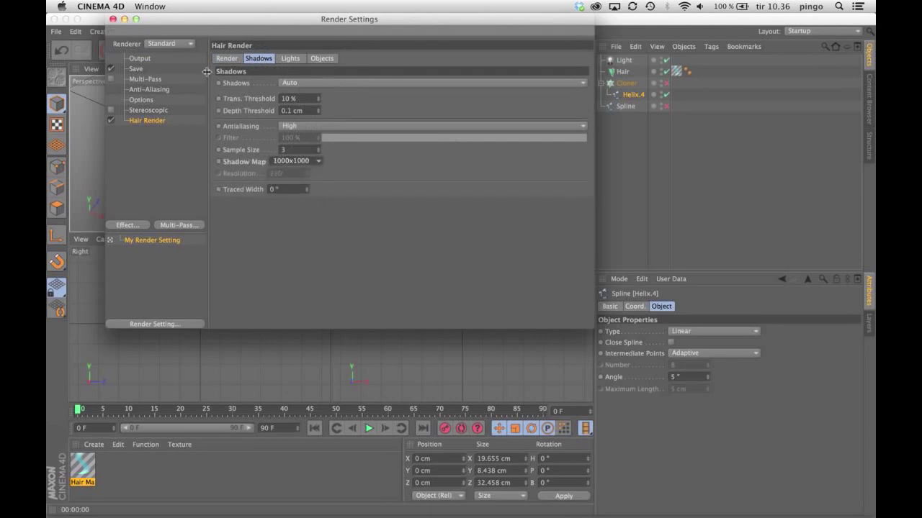
left_click(113, 18)
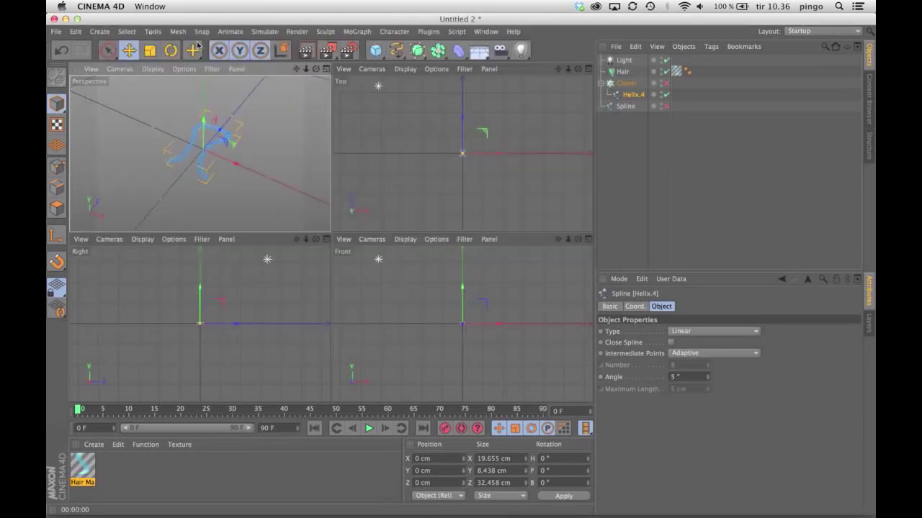
left_click(304, 54)
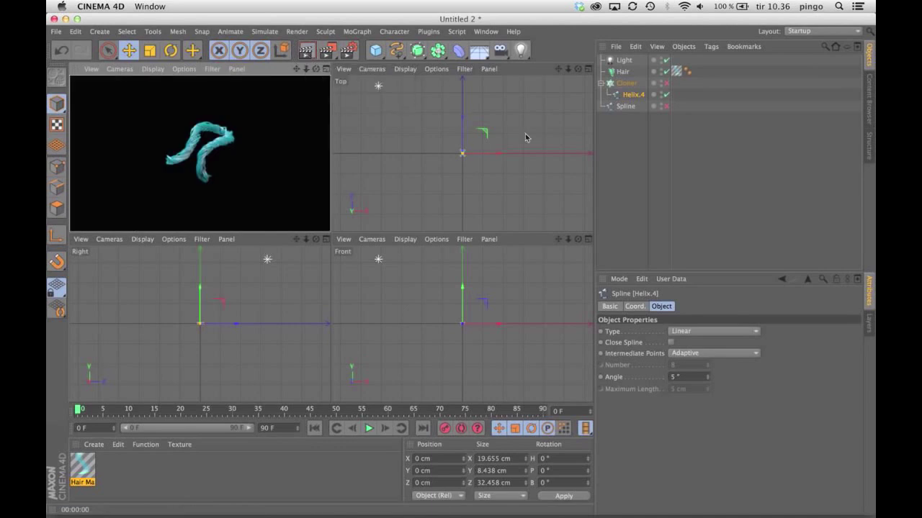
Enable the Cloner and render the perspective view with the whole grid in frame.
left_click(621, 144)
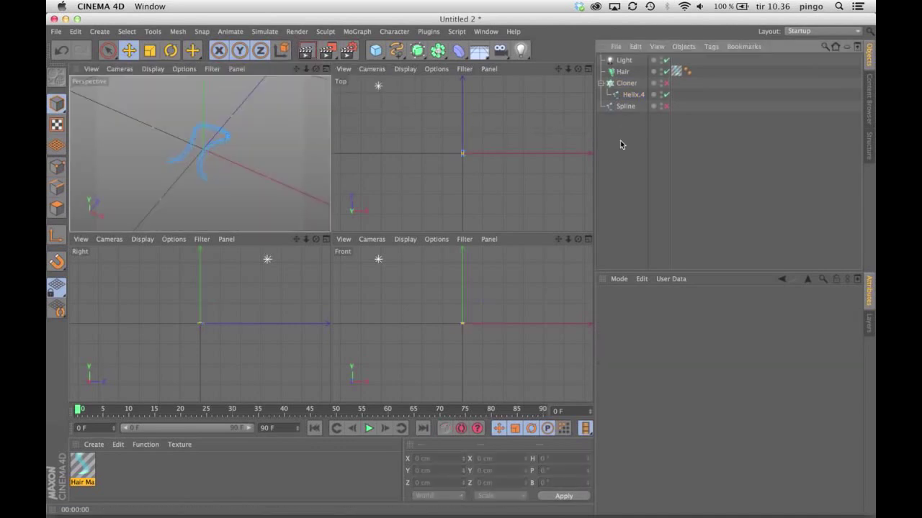
left_click(626, 83)
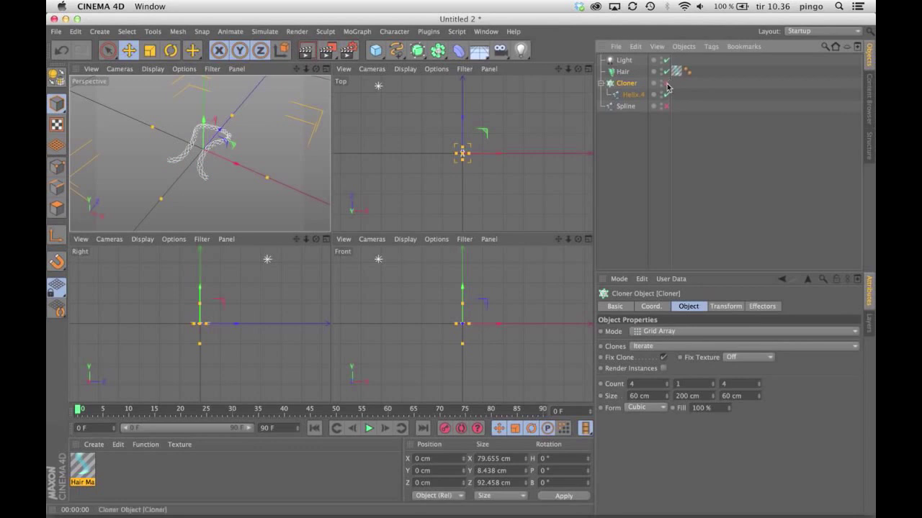
scroll(201, 153, "down", 5)
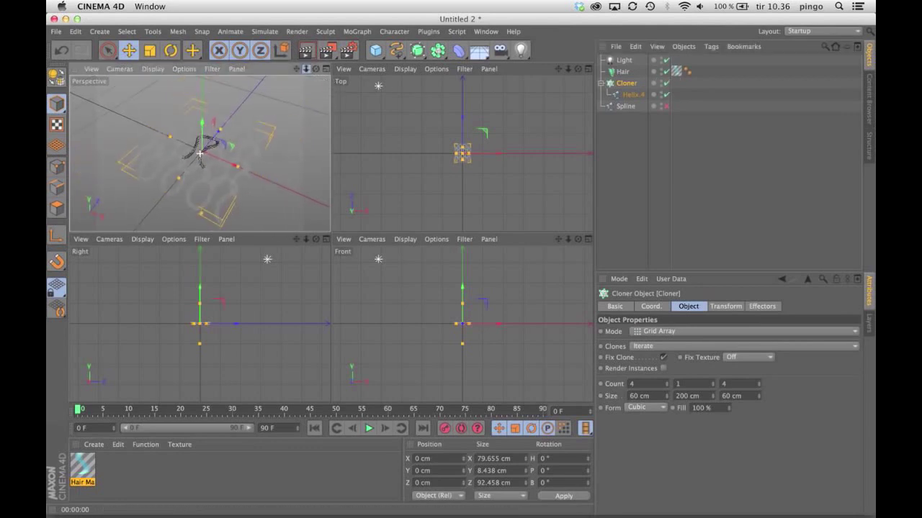
left_click(305, 52)
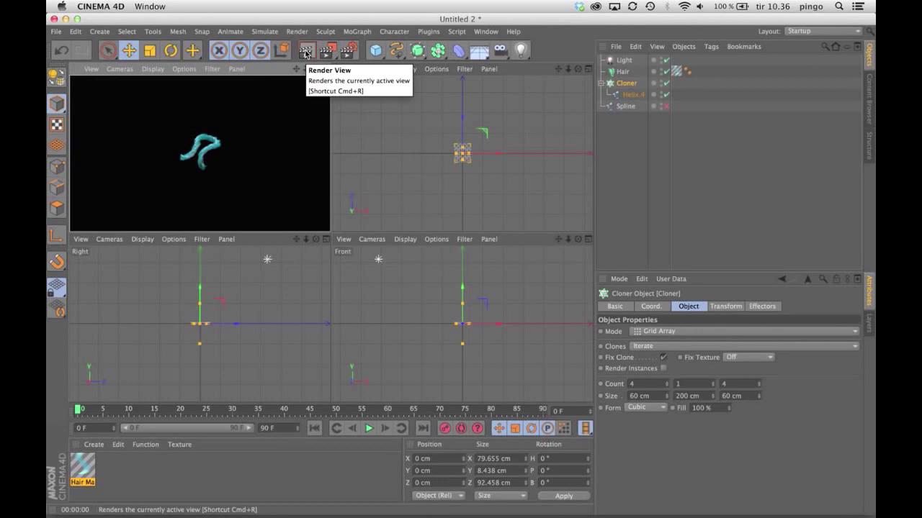
Try Render Instances on the Cloner and render the perspective view.
left_click(612, 85)
left_click(663, 368)
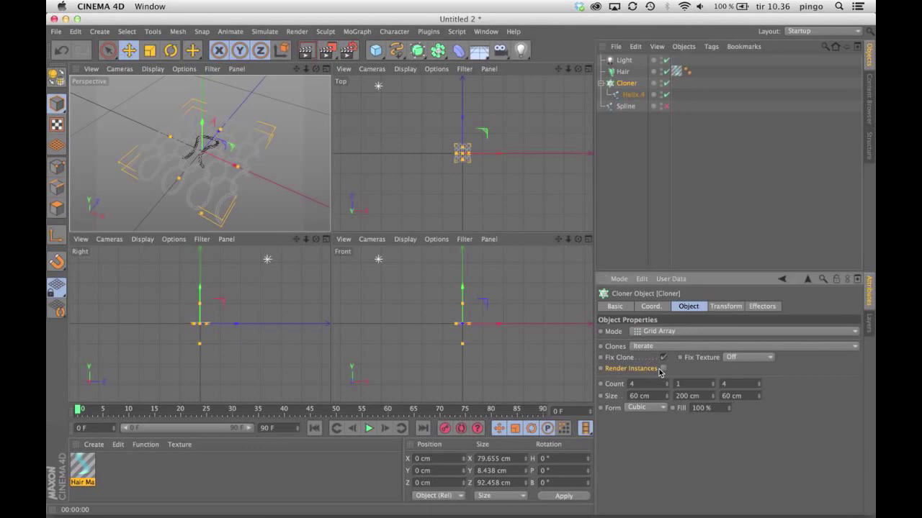
left_click(305, 52)
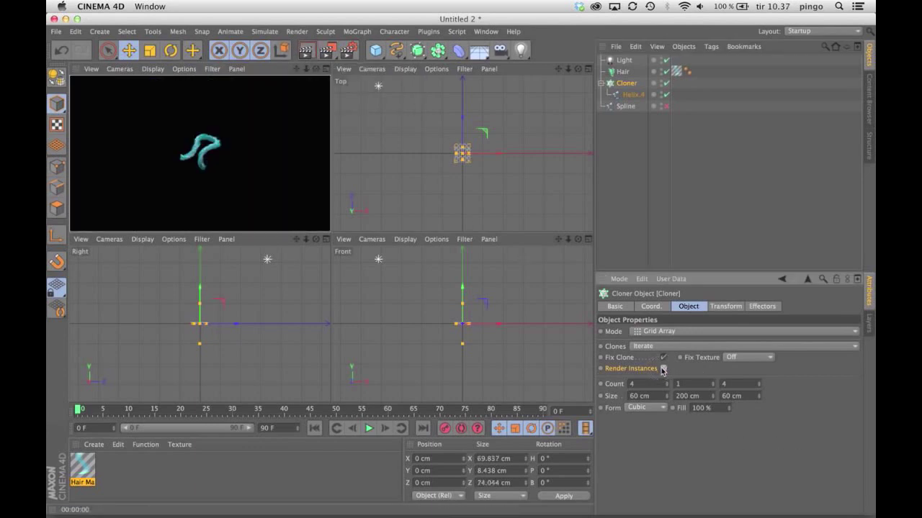
left_click(617, 133)
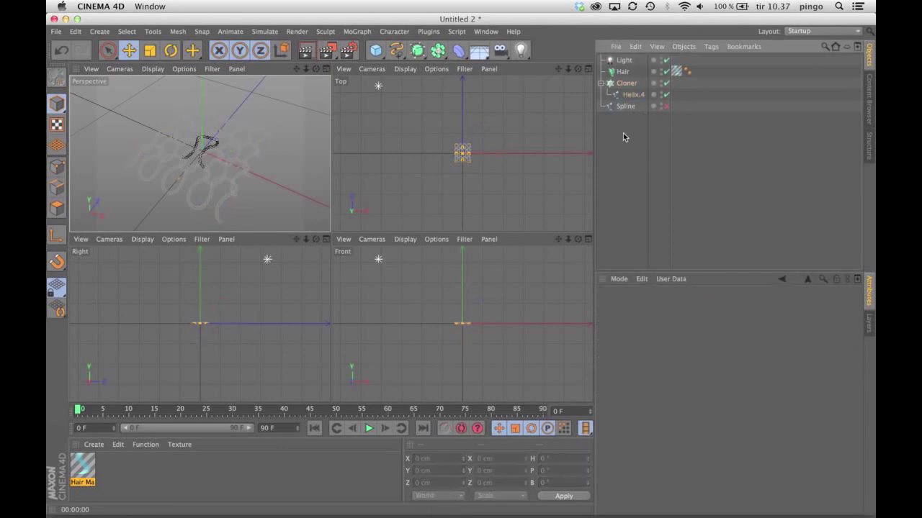
Add a Connect object and make the Cloner its child.
left_click(461, 152)
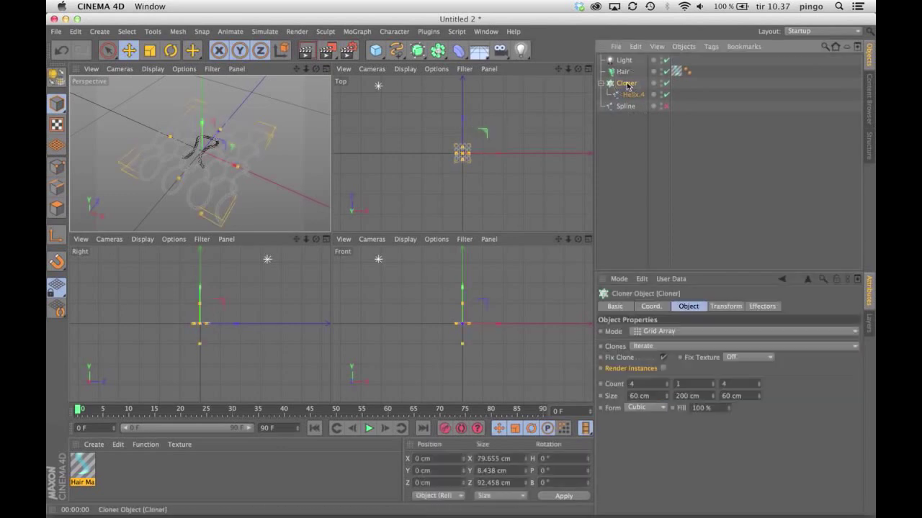
left_click(360, 31)
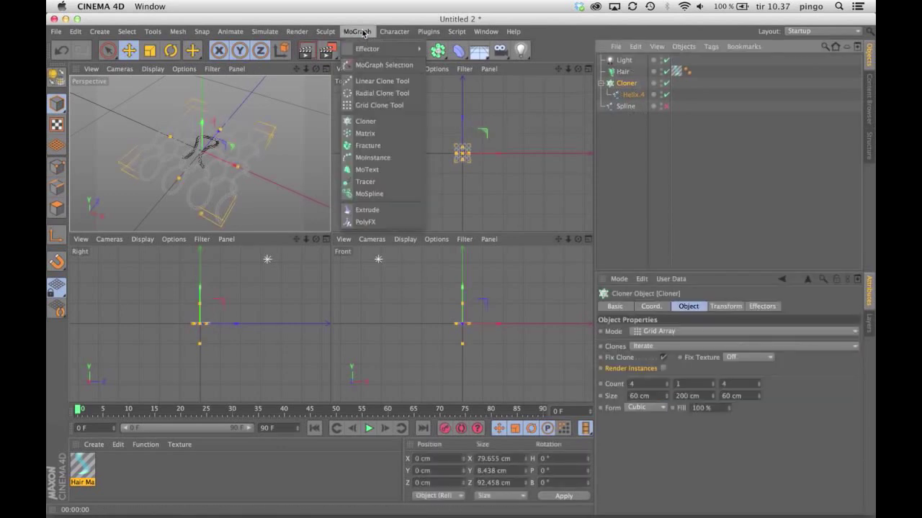
left_click(402, 32)
left_click_drag(455, 52, 476, 107)
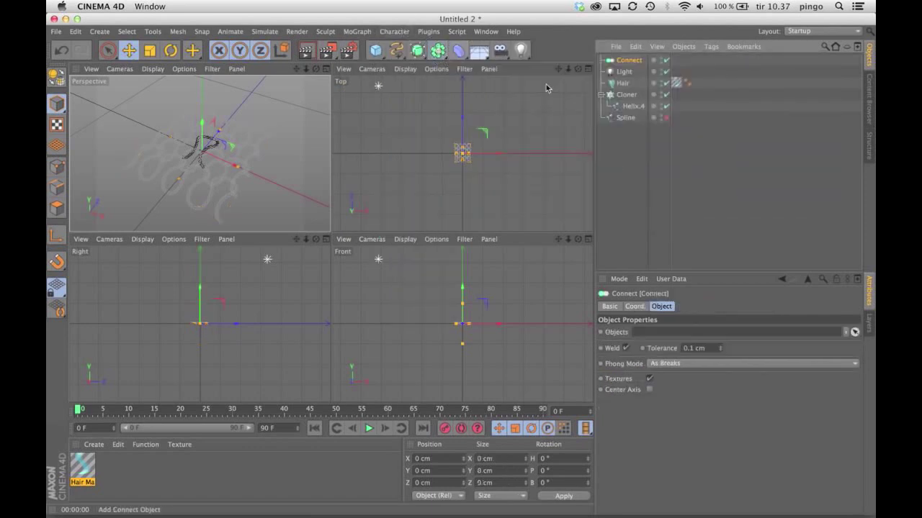
left_click_drag(631, 61, 626, 86)
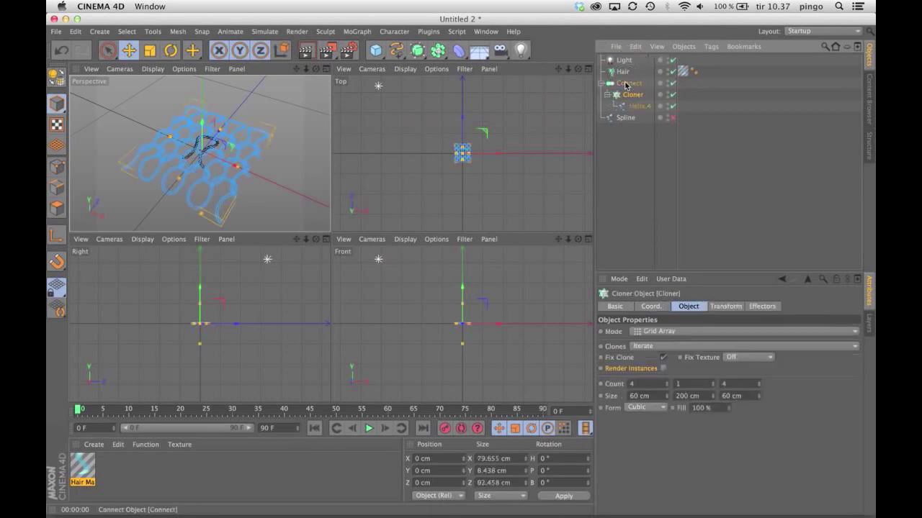
left_click(626, 86)
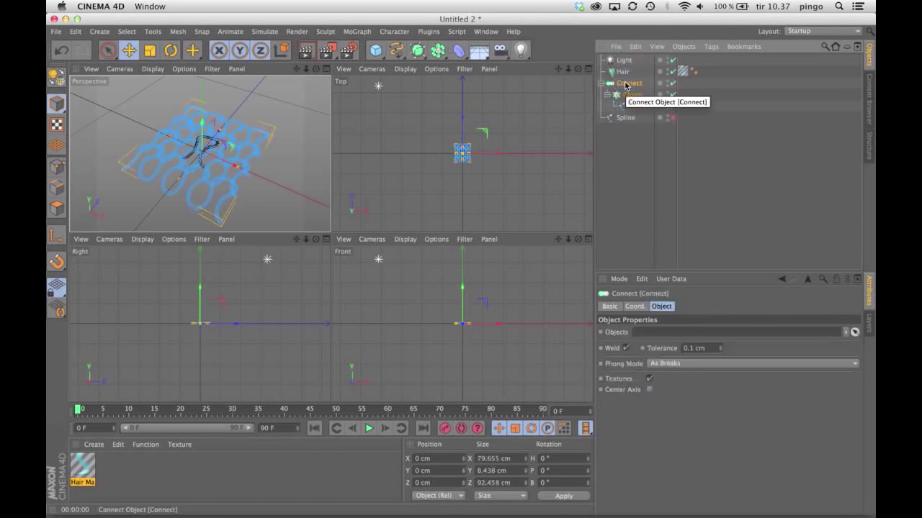
Move the Cloner out of the Connect object and link it as the Connect object's source object instead.
left_click_drag(626, 100, 634, 114)
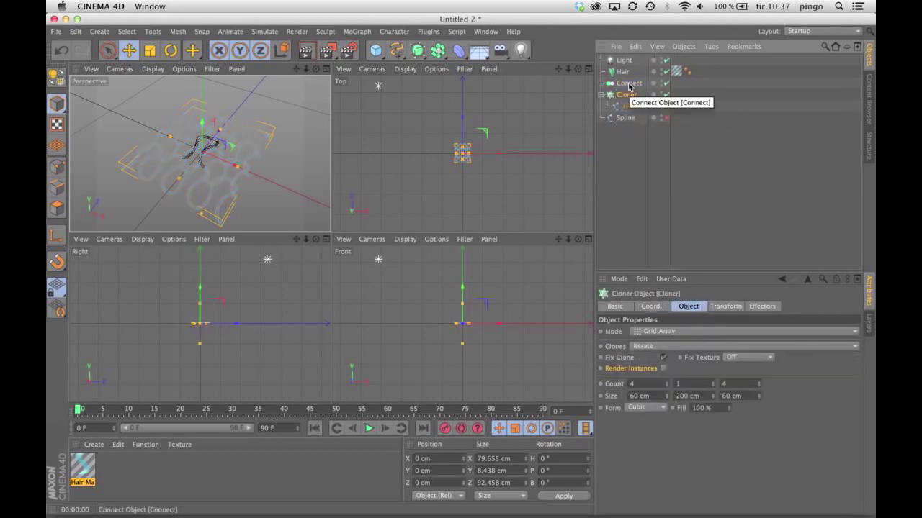
left_click(627, 82)
left_click_drag(628, 96, 686, 330)
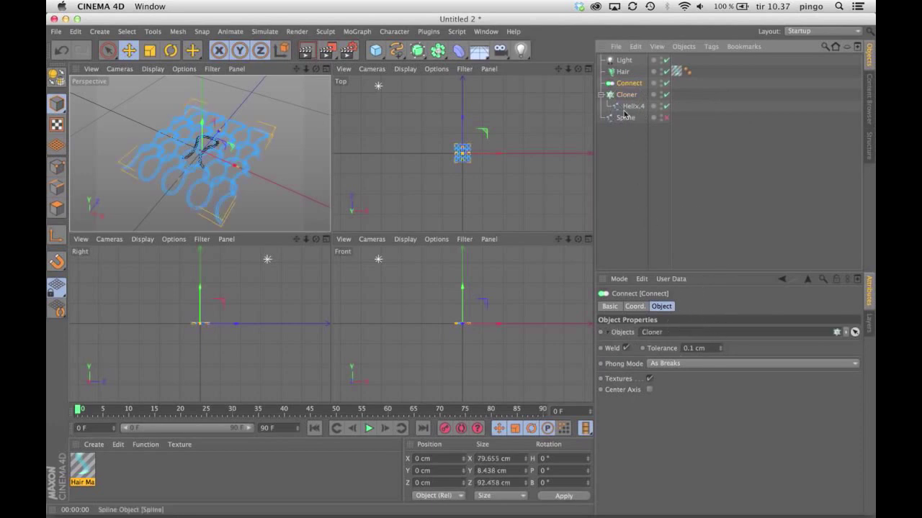
Link the Connect object as the Hair object's guide source in place of Helix.4.
left_click(624, 73)
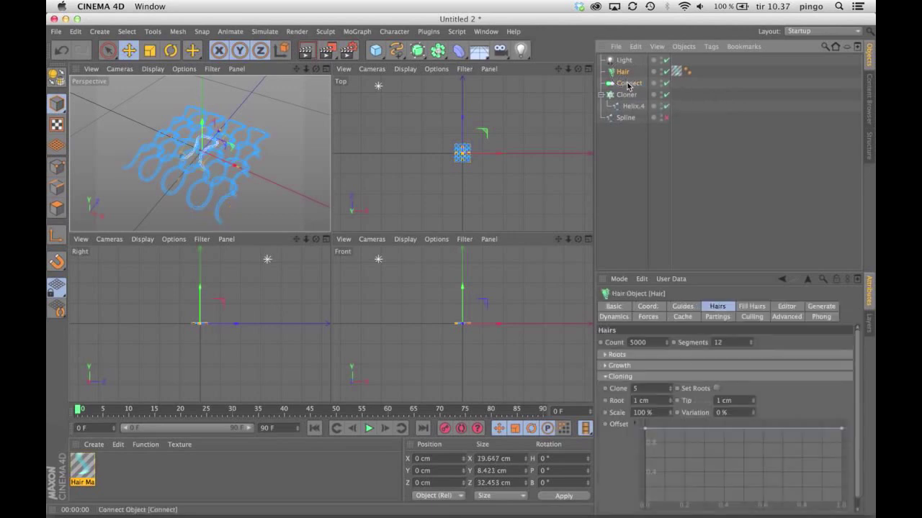
left_click(682, 307)
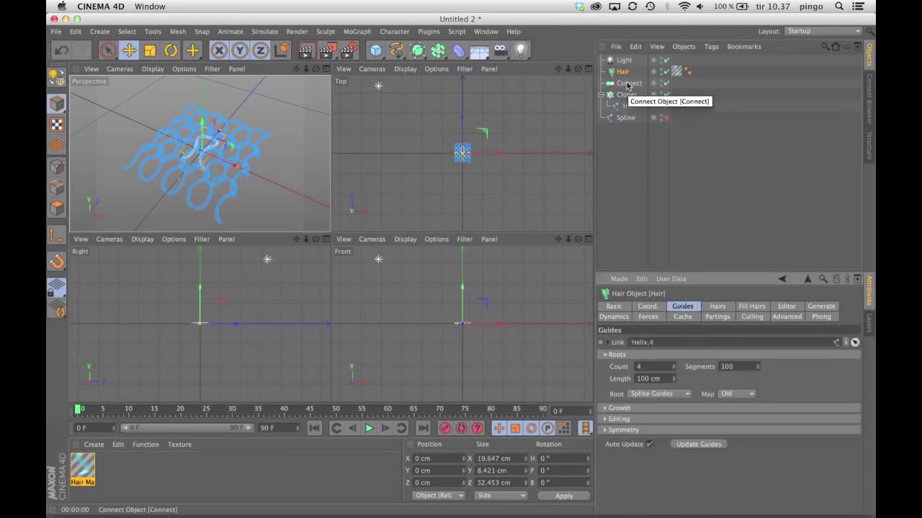
left_click_drag(627, 86, 663, 343)
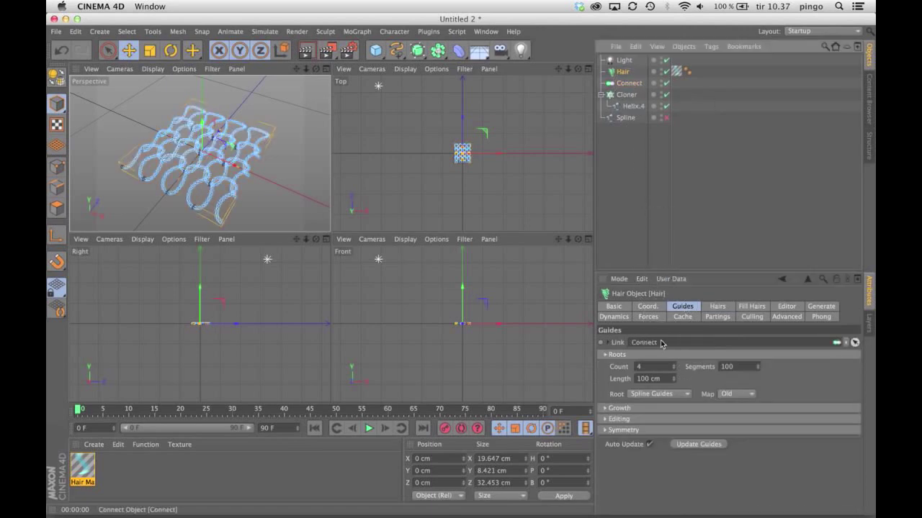
left_click(681, 306)
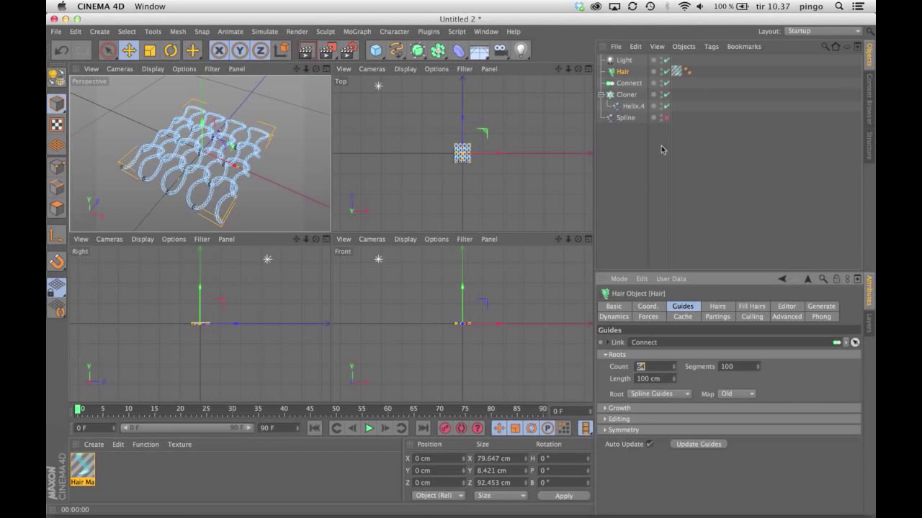
Render the perspective view, maximize it to fill the viewport area and render it again.
left_click(631, 141)
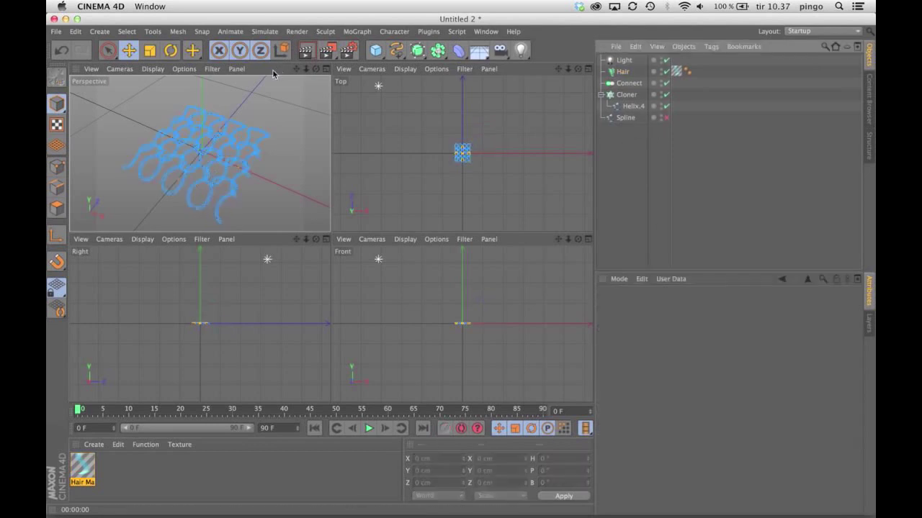
left_click(305, 50)
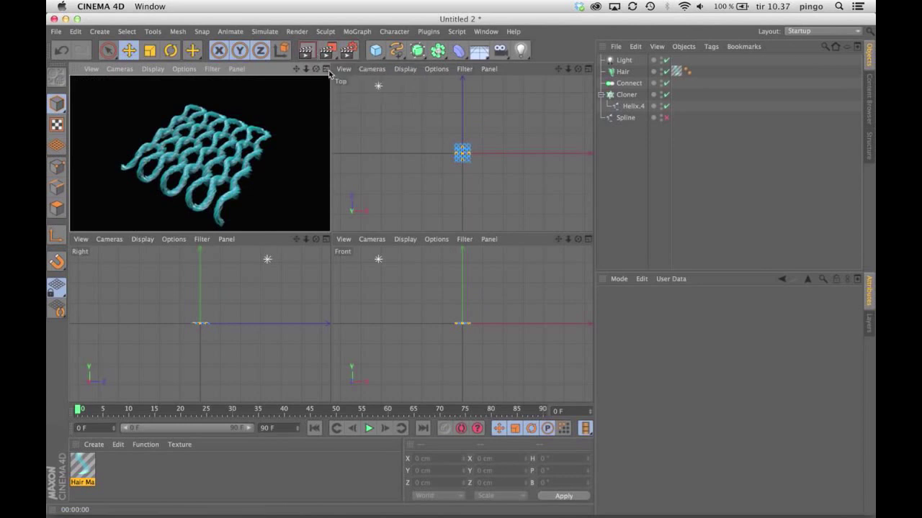
left_click(327, 69)
left_click(309, 52)
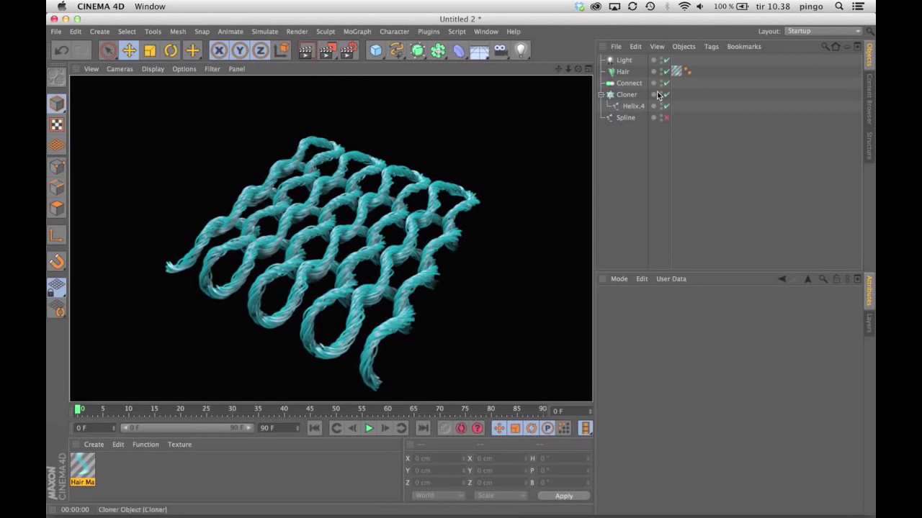
Set the Hair cloning to 10 clones with 2 cm root and tip and 2% variation, previewing in an interactive render region, and render the full view.
left_click(622, 71)
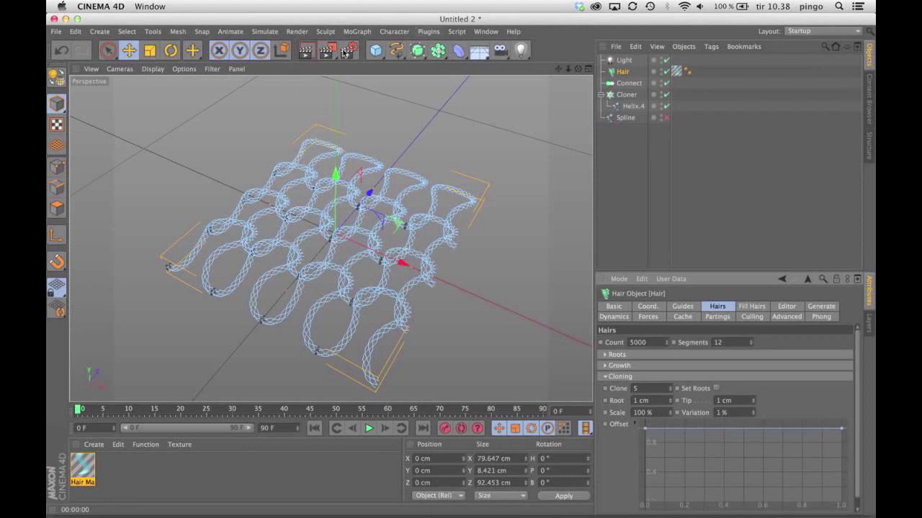
key("alt+r")
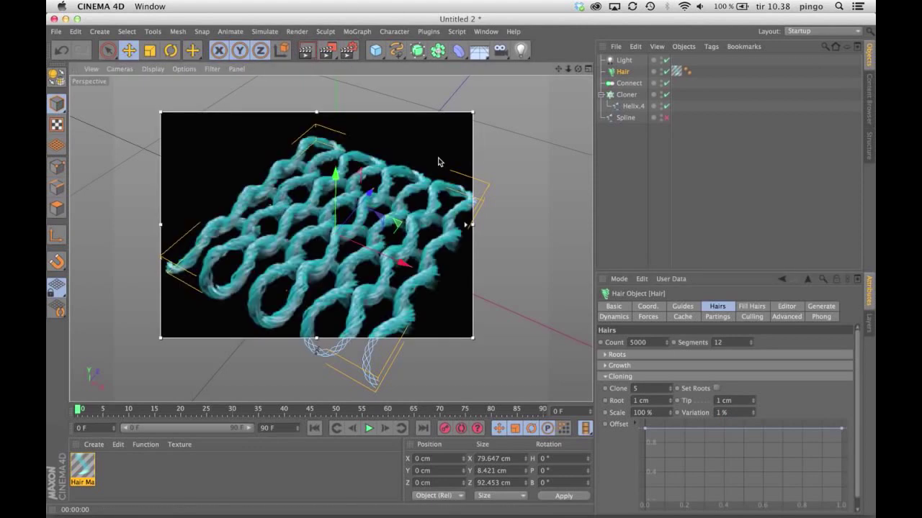
left_click(648, 400)
type("2")
key("Tab")
type("2")
key("Tab")
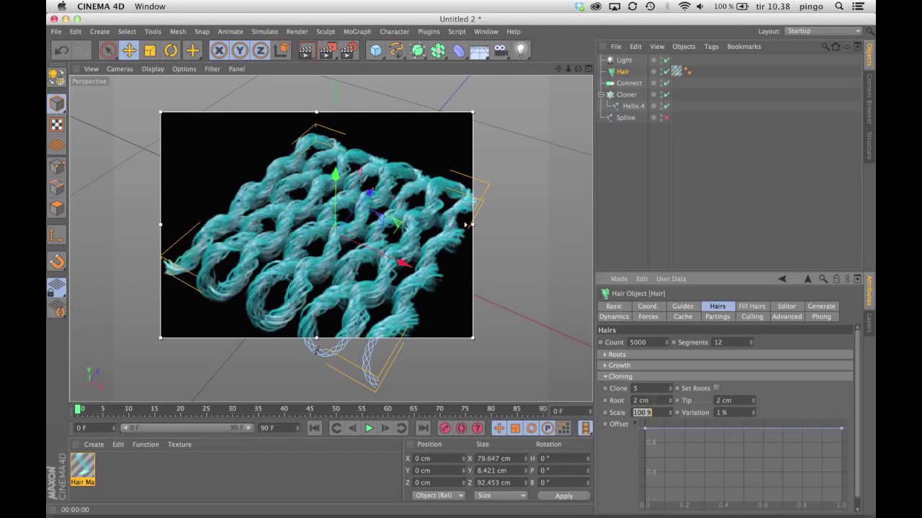
key("Tab")
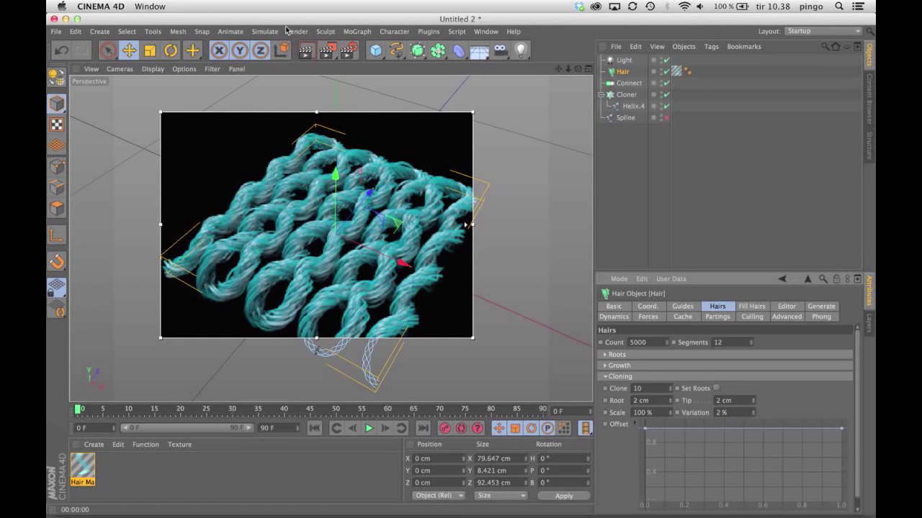
left_click(306, 50)
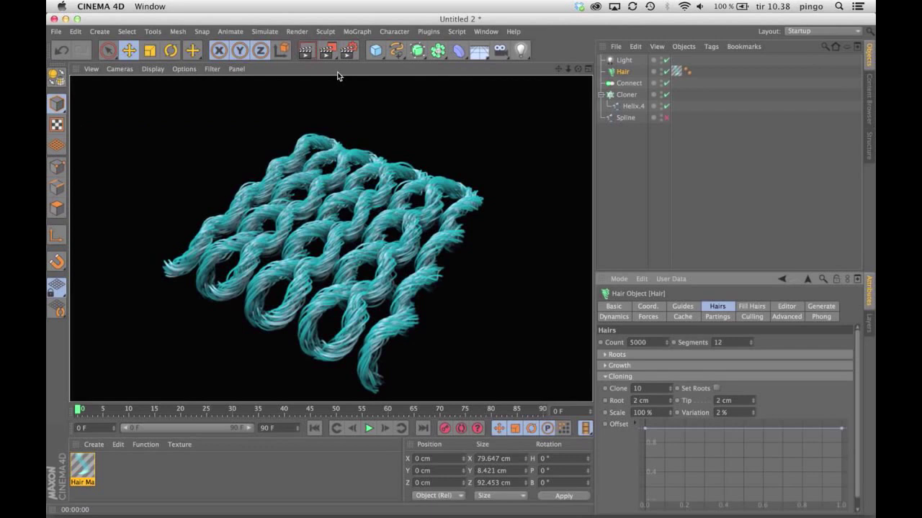
left_click(339, 73)
Add a Plane primitive at the scene origin, with the perspective view widened around the clone grid.
left_click(622, 147)
scroll(476, 145, "down", 4)
scroll(476, 144, "down", 3)
middle_click_drag(475, 144, 391, 143, "alt")
scroll(391, 142, "down", 5)
left_click_drag(427, 147, 432, 175, "alt")
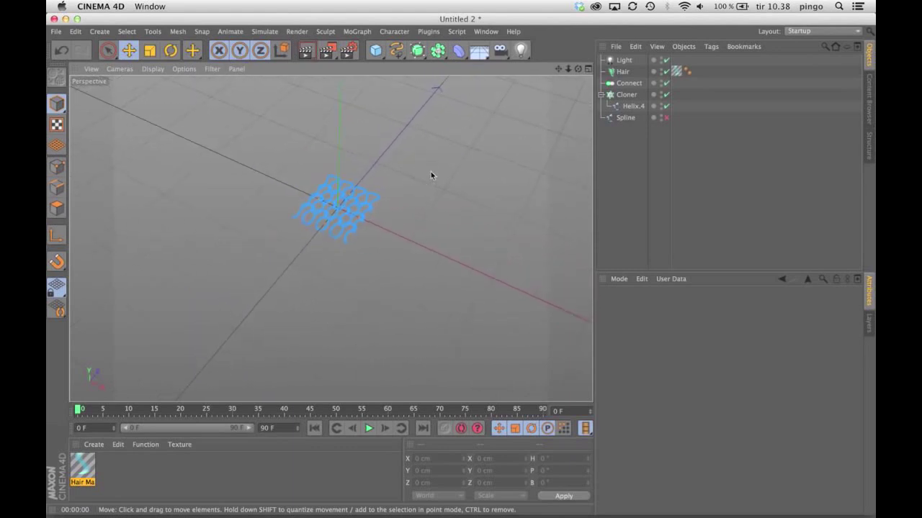
left_click_drag(376, 50, 463, 88)
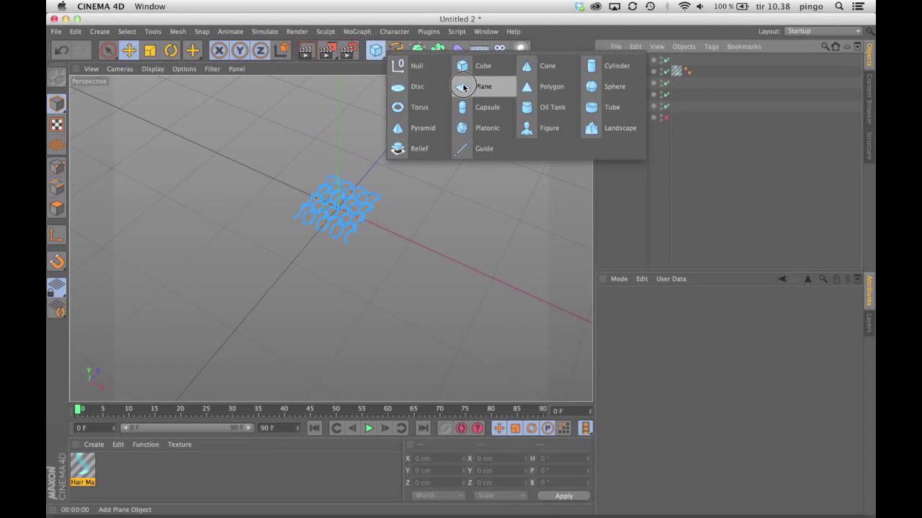
left_click_drag(463, 87, 463, 87)
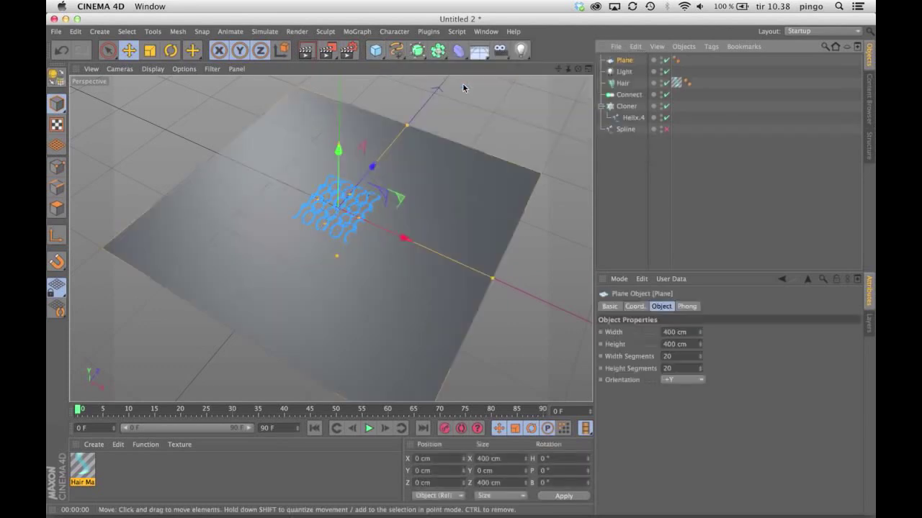
Switch the Cloner to Object mode with the Plane as its object and set the distribution to Polygon Center.
left_click(627, 106)
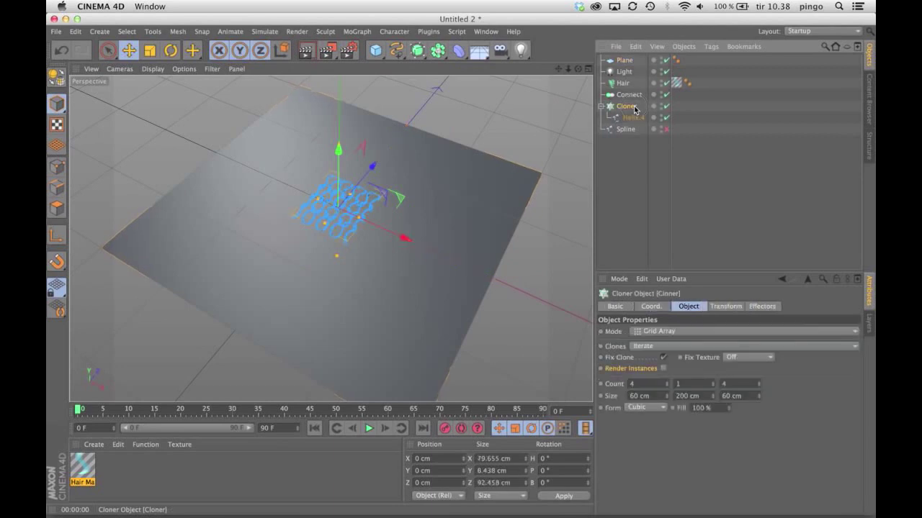
left_click(661, 334)
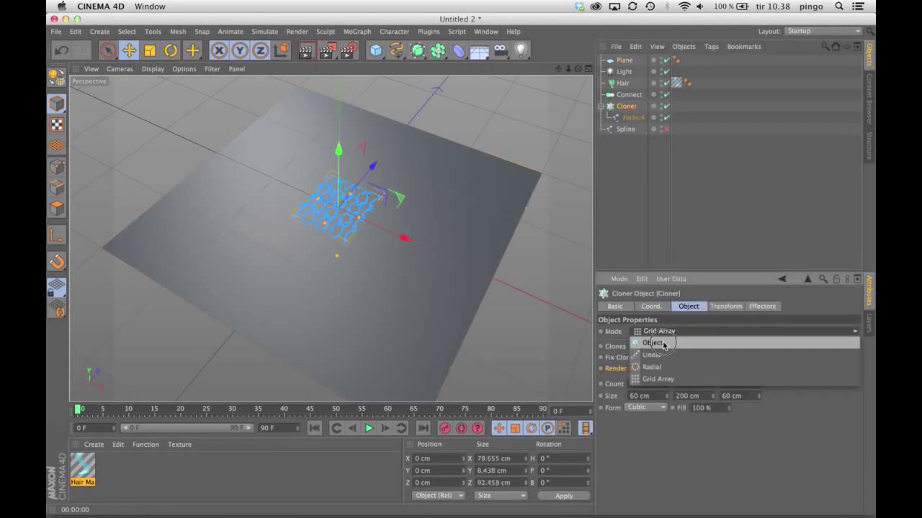
left_click(663, 344)
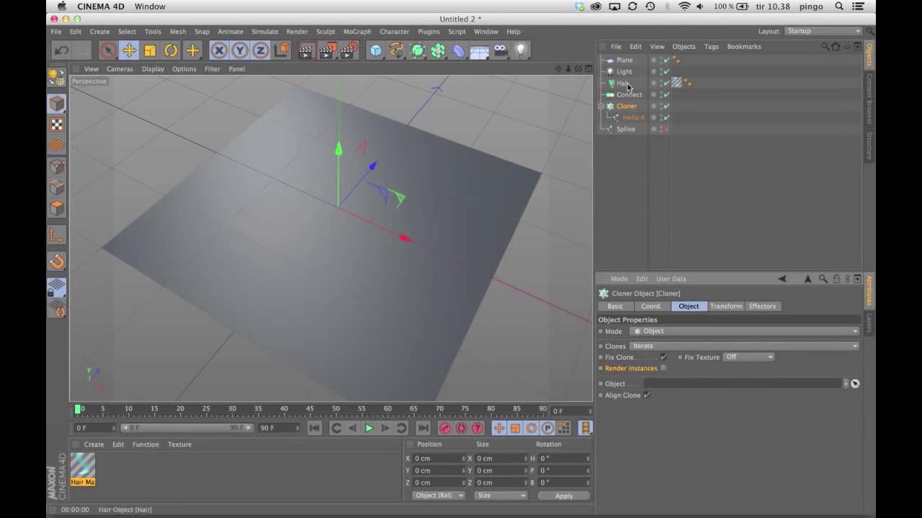
left_click_drag(622, 60, 666, 384)
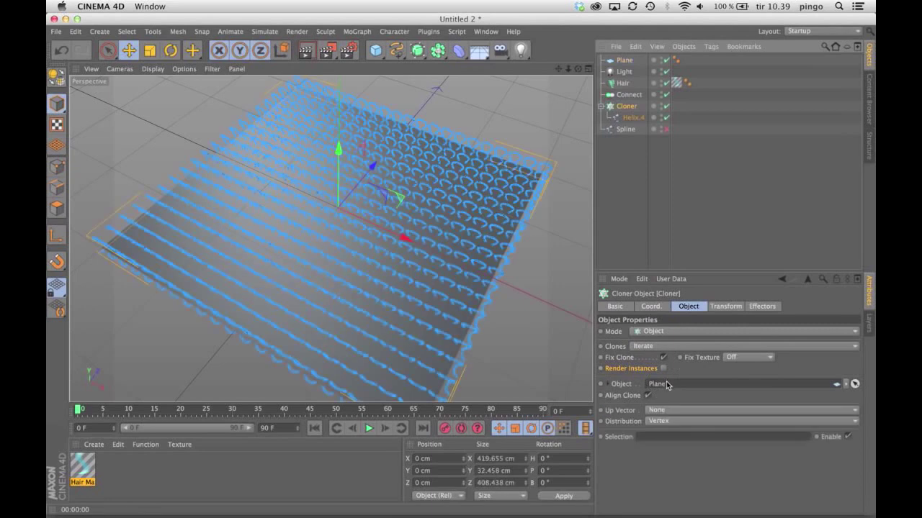
left_click(672, 421)
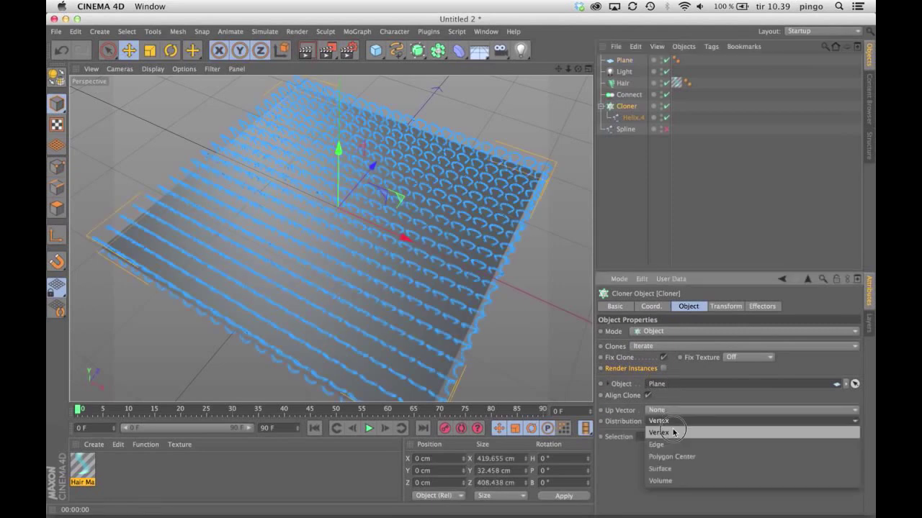
left_click(677, 454)
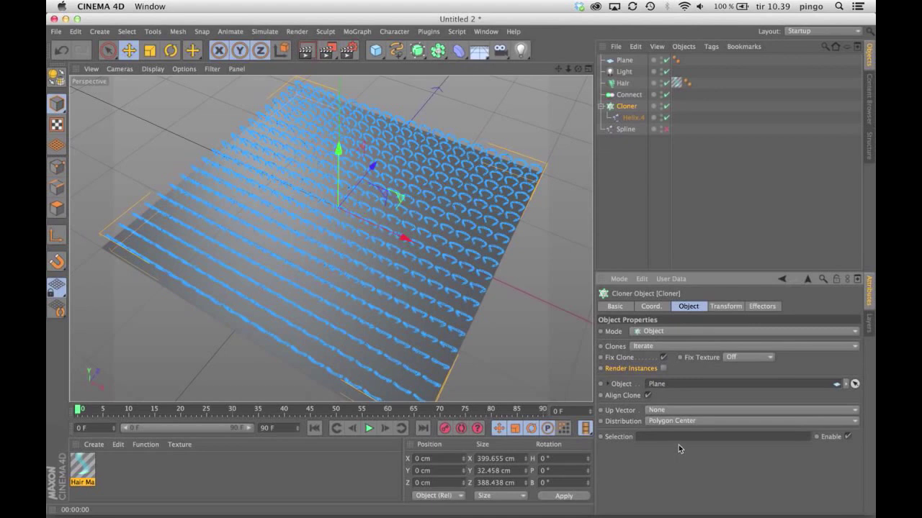
Try the Cloner with Align Clone turned off and restore the option.
mouse_move(578, 69)
left_mouse_down()
mouse_move(578, 60)
mouse_move(580, 74)
left_mouse_up()
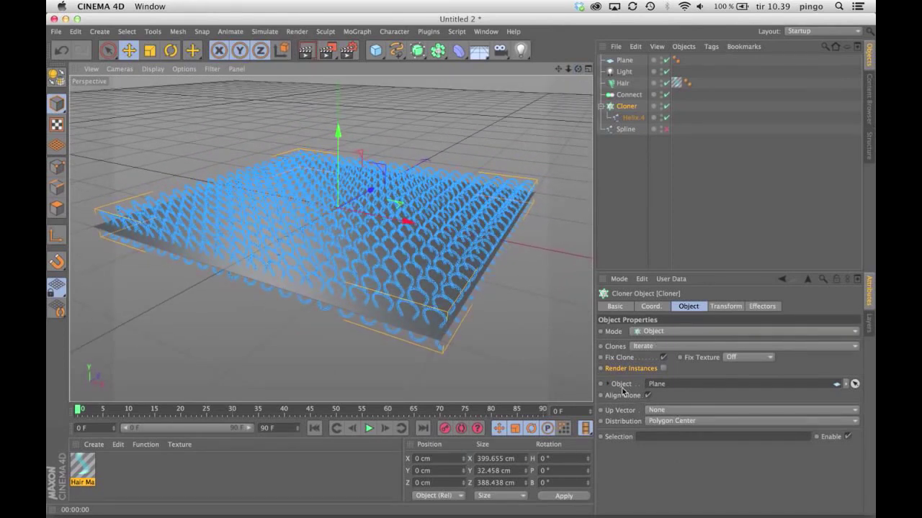
left_click(647, 395)
left_click(648, 395)
left_click(647, 396)
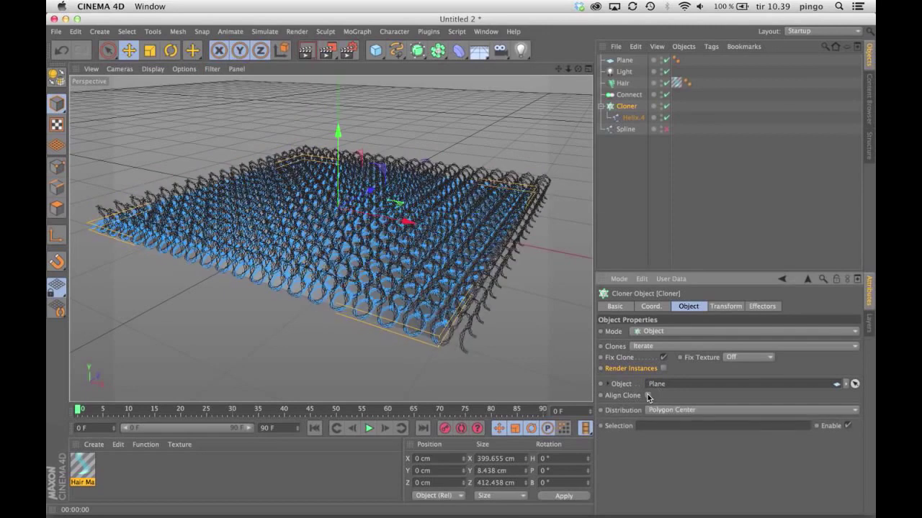
left_click(648, 395)
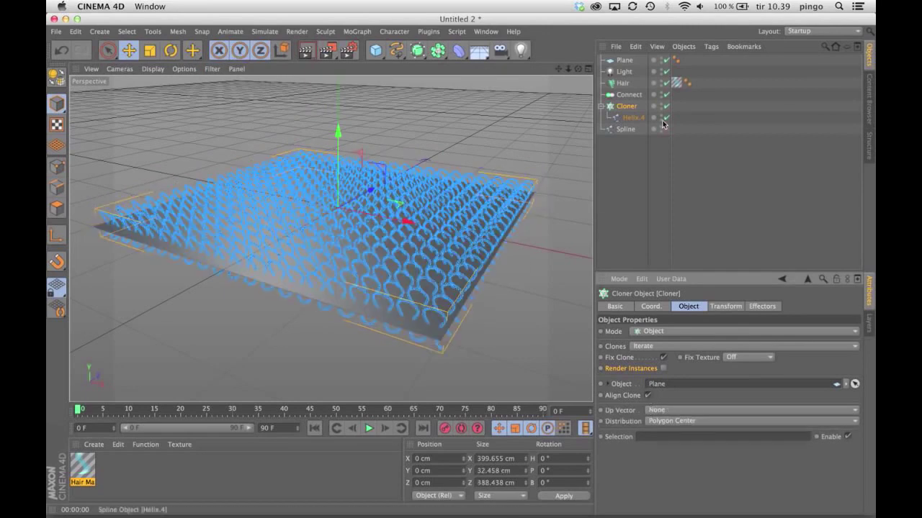
Enable axis editing for the Helix.4 spline, try rotating its axis to -60° pitch, and undo the rotation.
left_click(631, 118)
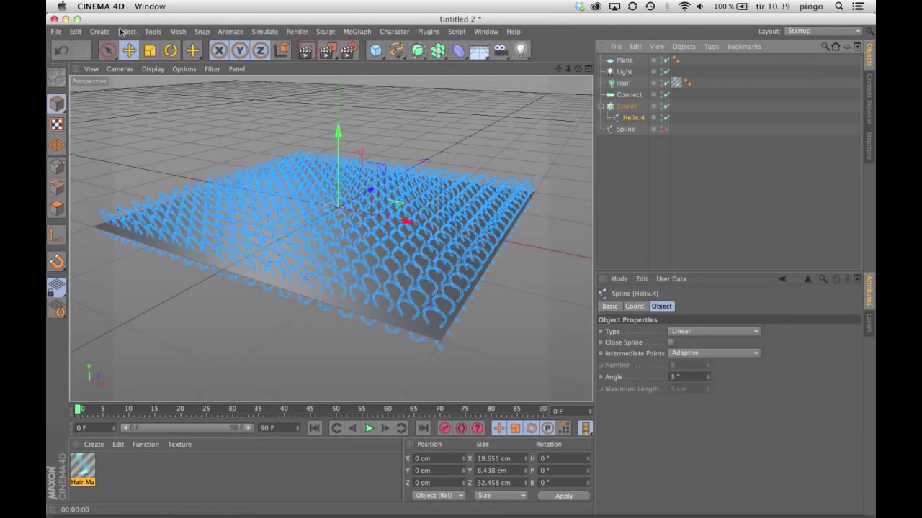
left_click(169, 51)
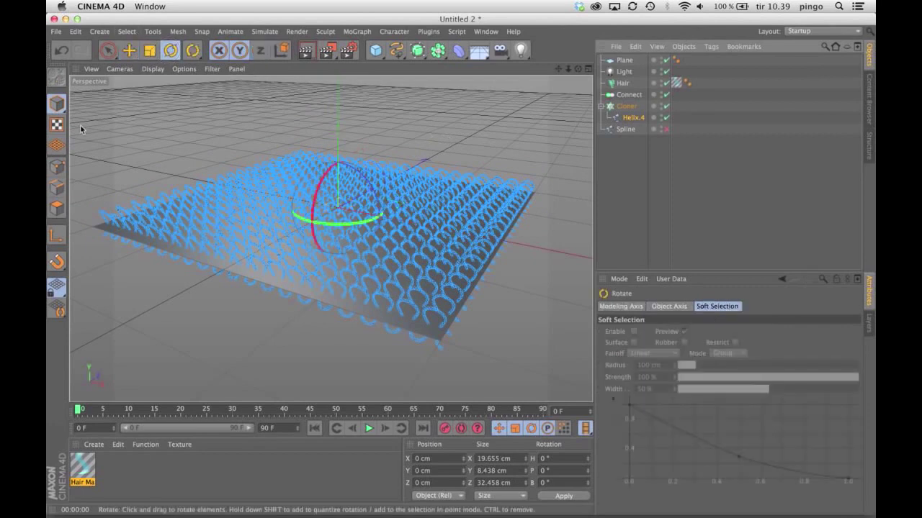
left_click(64, 234)
left_click_drag(578, 70, 539, 93)
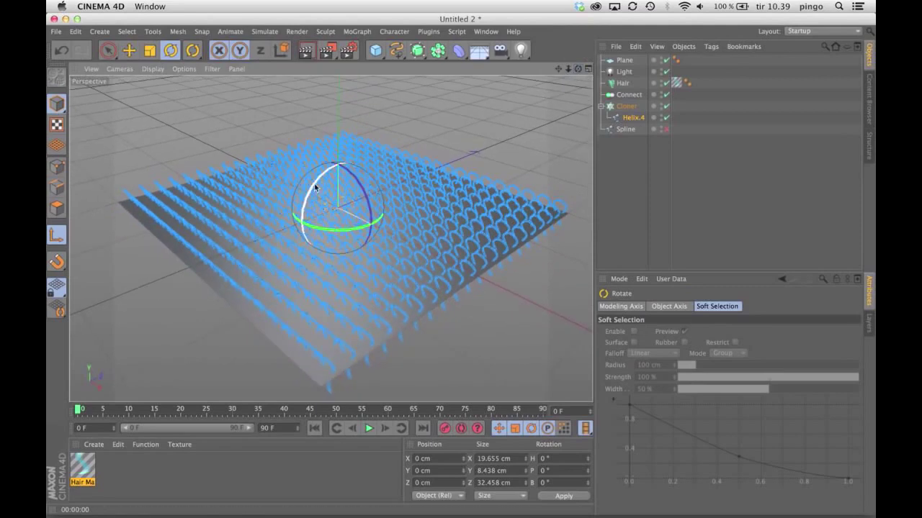
left_click_drag(312, 190, 360, 135)
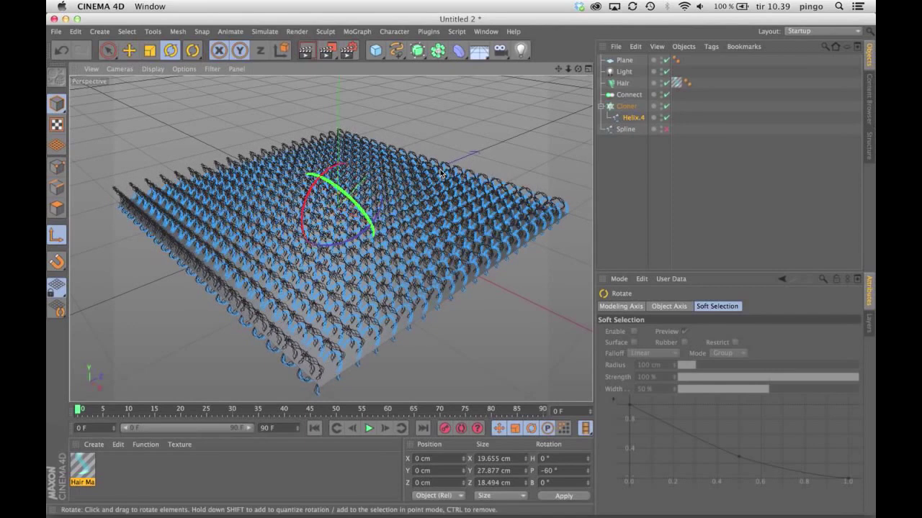
key("ctrl+z")
Disable the Connect object and rotate the Helix.4 spline's axis in pitch until the cloned loops lie flat along the plane.
left_click(666, 94)
left_click(630, 107)
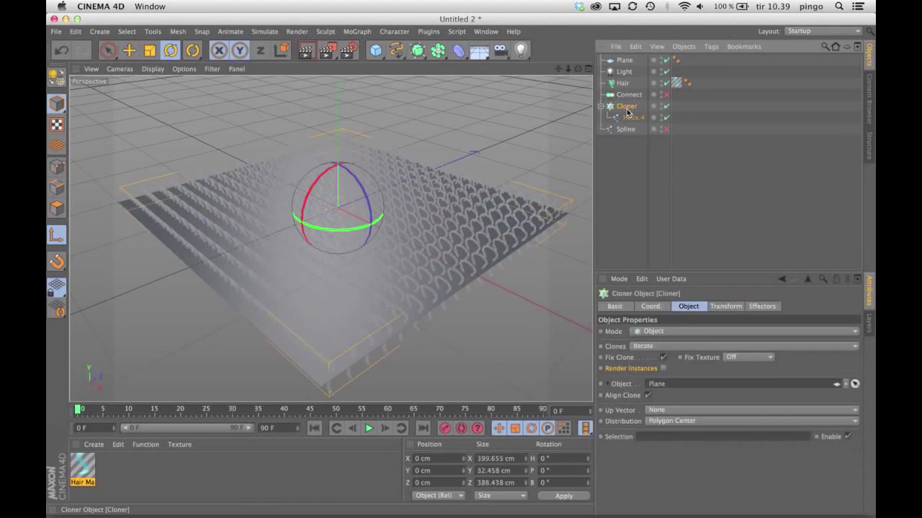
left_click(633, 118)
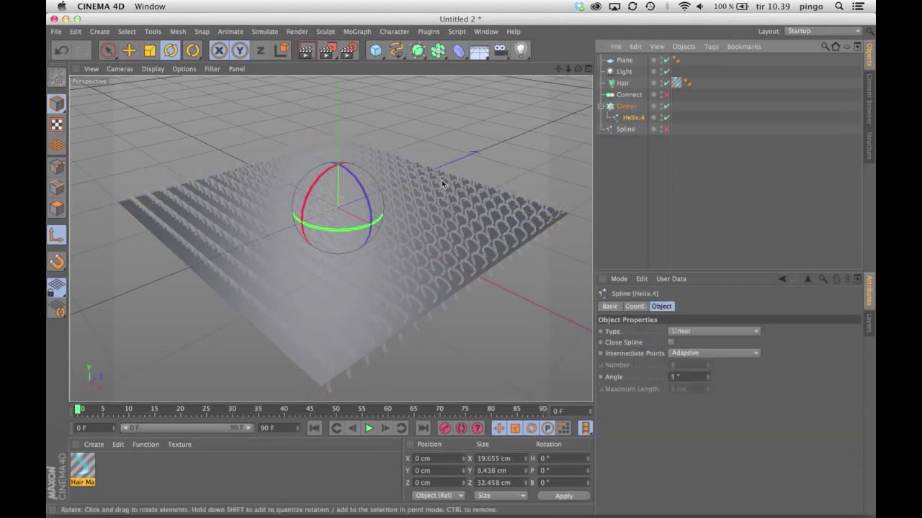
left_click_drag(438, 208, 462, 226, "alt")
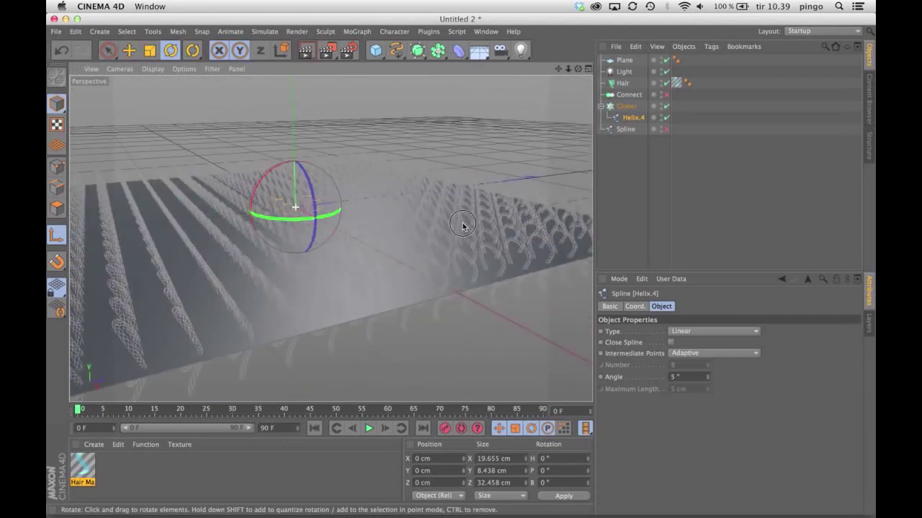
left_click_drag(261, 181, 268, 251)
Re-enable the Connect object and inspect the loops across the plane from above in the perspective view.
left_click(631, 152)
left_click_drag(528, 186, 568, 190)
left_click(95, 69)
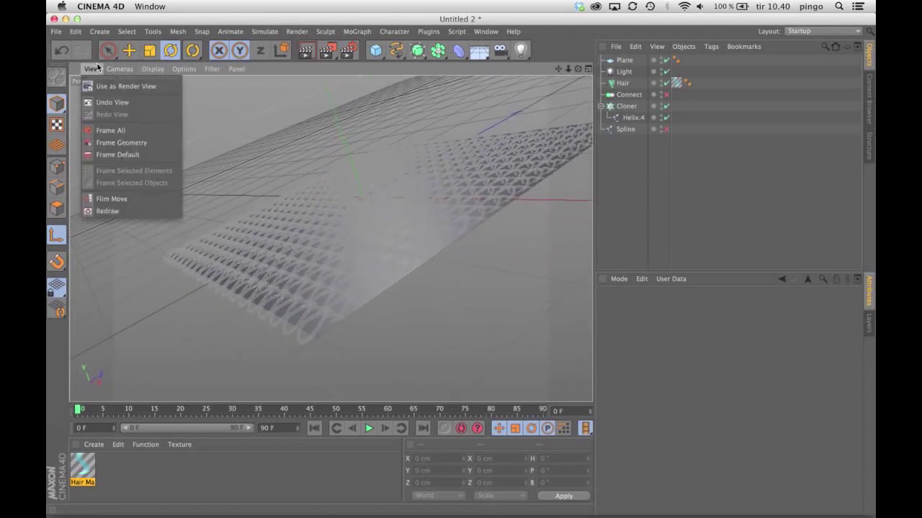
left_click(113, 102)
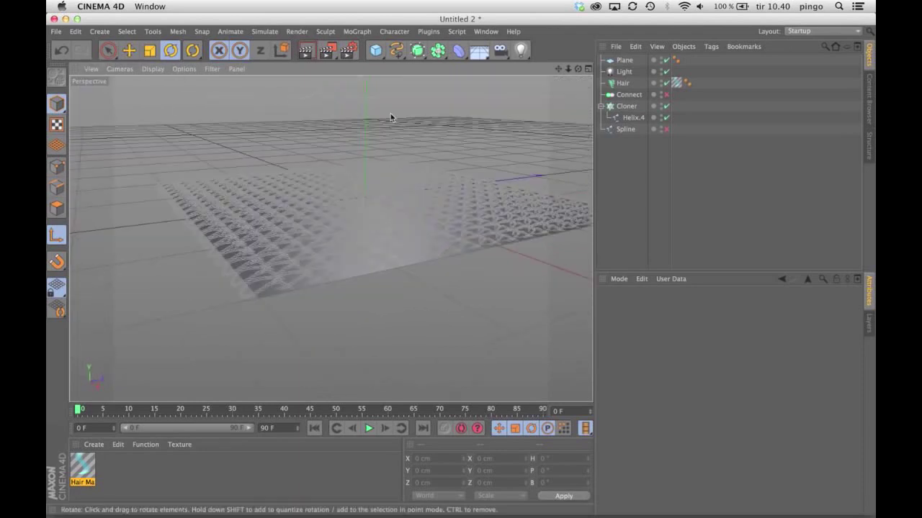
left_click(664, 96)
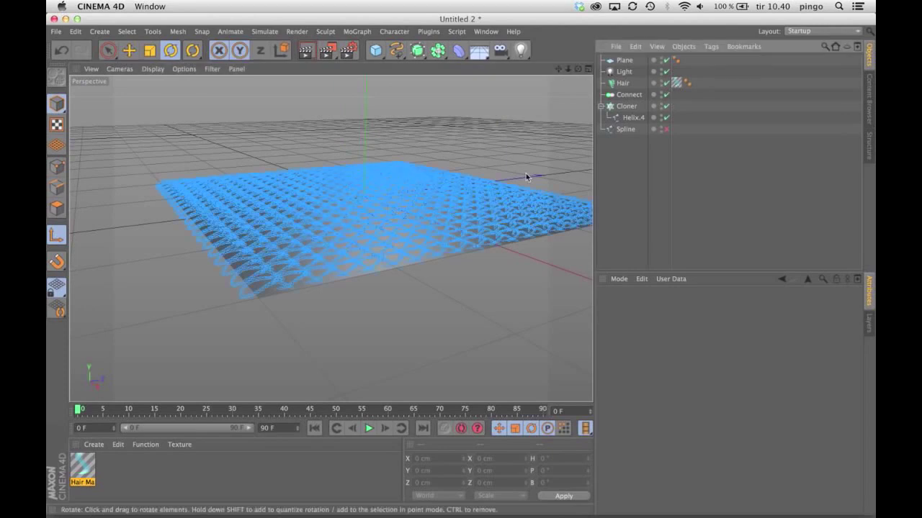
left_click_drag(511, 188, 550, 149, "alt")
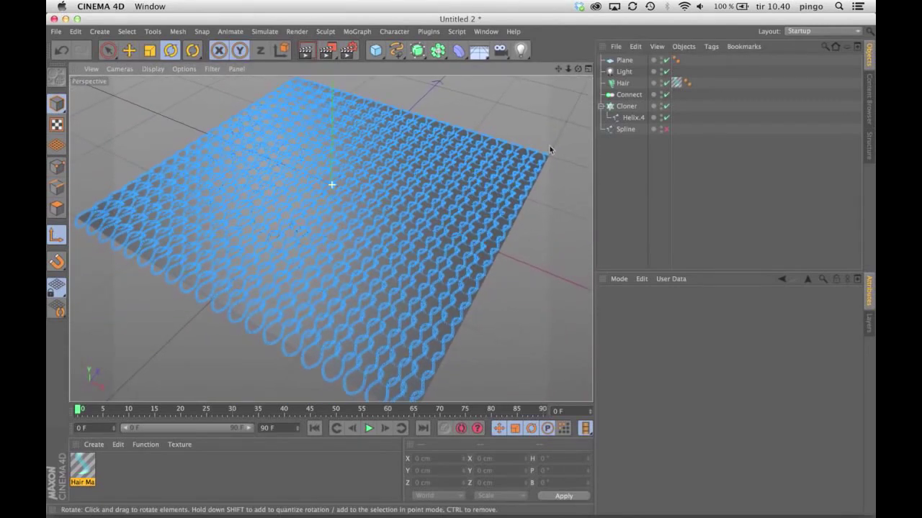
Hide the Plane in the viewport and in renders, and render the perspective view of the knitted fabric.
left_click(662, 61)
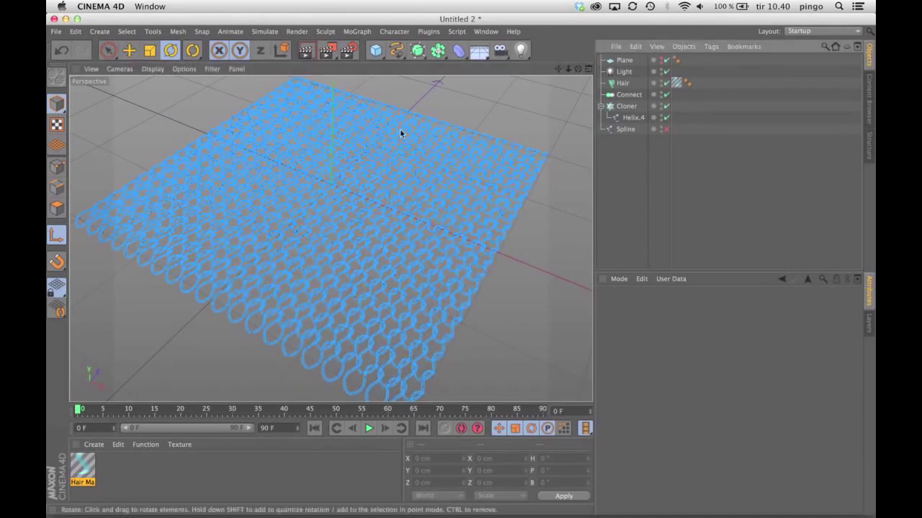
left_click(305, 56)
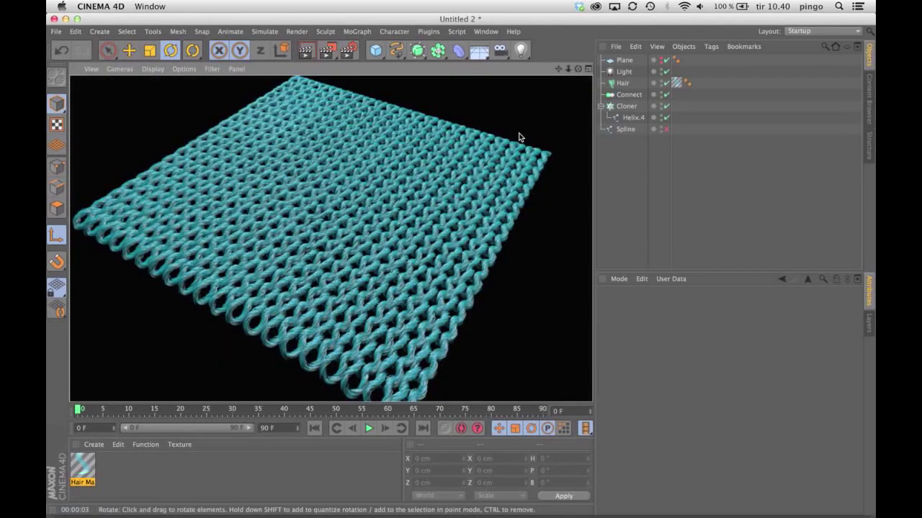
Move the Light closer to the fabric, to about X -215, Y 278, Z 298 cm, and render the perspective view.
left_click(588, 69)
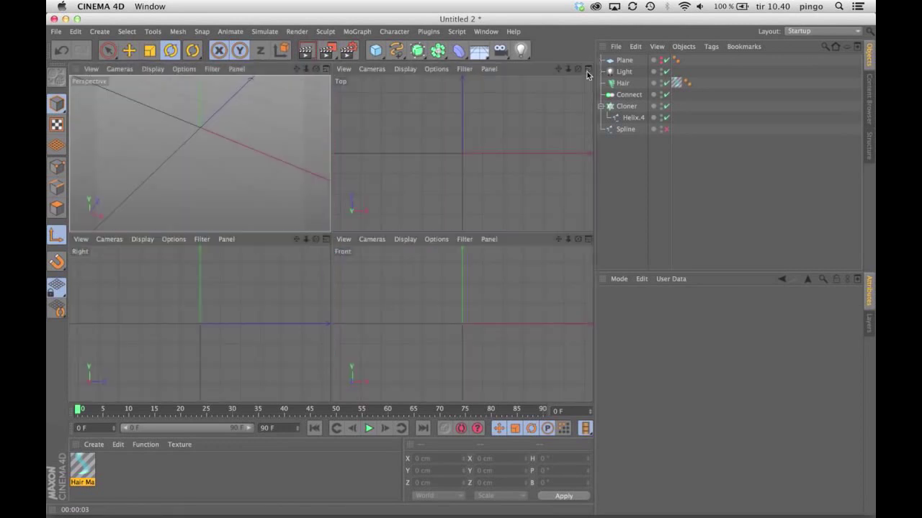
left_click(623, 71)
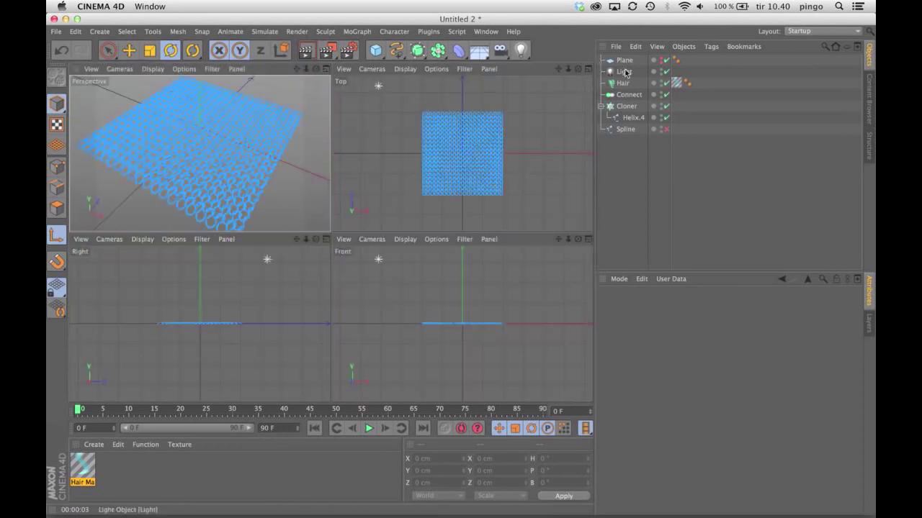
left_click(129, 50)
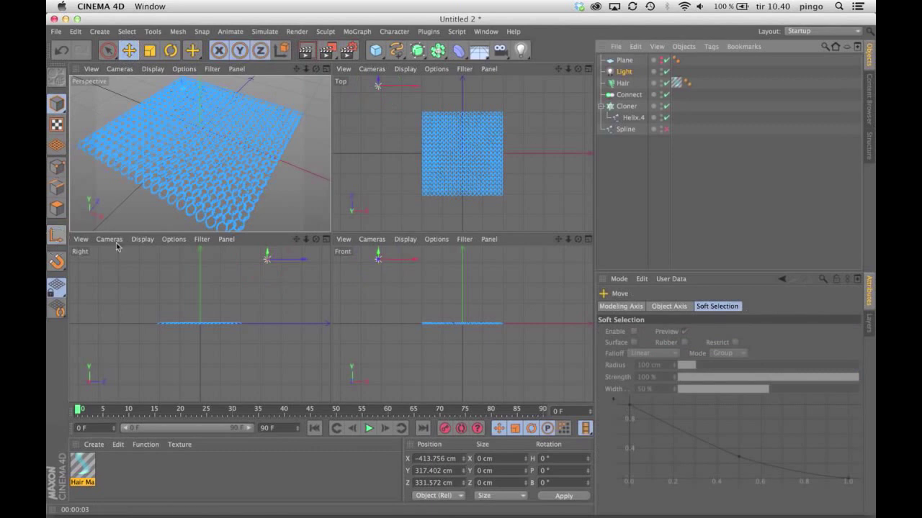
left_click_drag(439, 155, 441, 157)
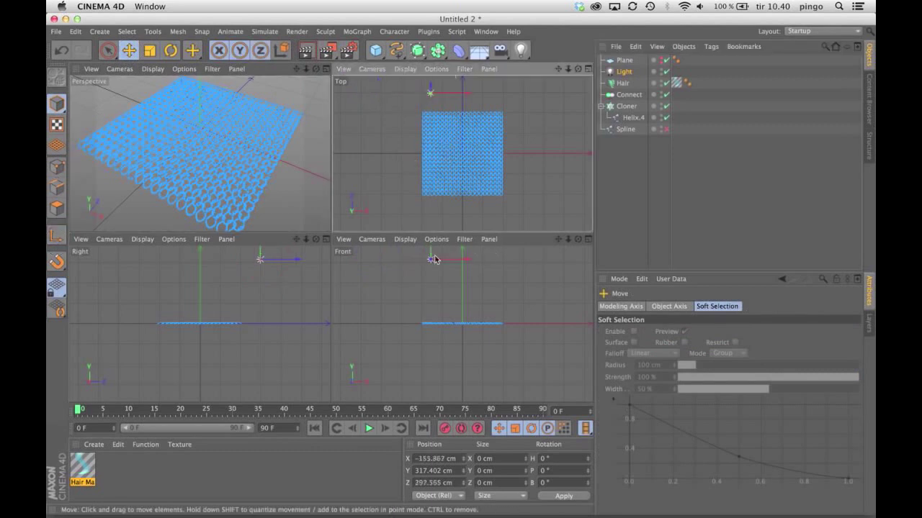
left_click_drag(436, 258, 432, 249)
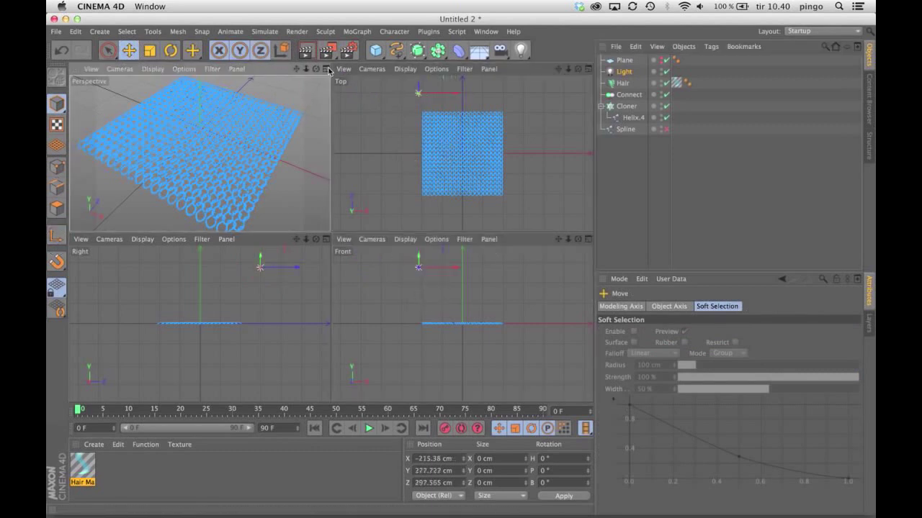
left_click(326, 69)
left_click(306, 51)
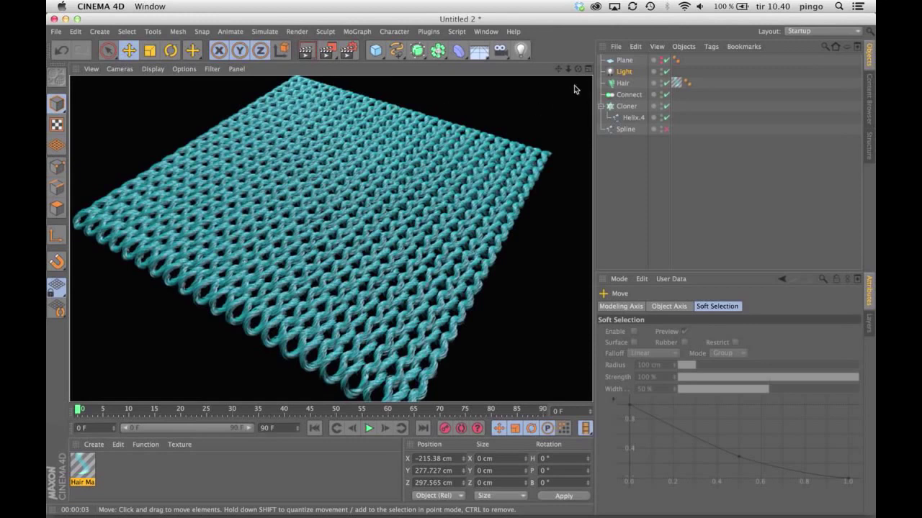
Frame the knitted loops in a low-angle close-up in the perspective view.
left_click_drag(568, 69, 331, 238)
scroll(331, 238, "up", 3)
left_click_drag(575, 71, 532, 116)
left_click_drag(561, 70, 553, 72)
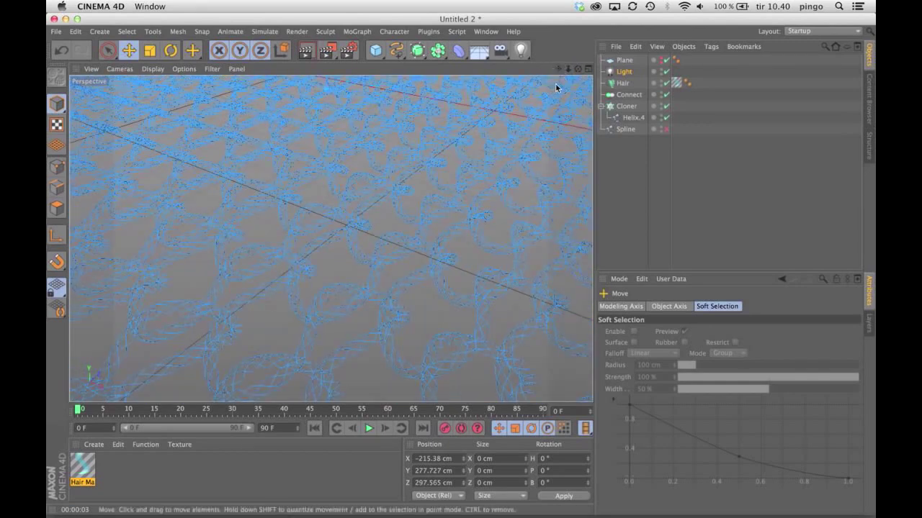
left_click_drag(404, 253, 416, 271, "alt")
left_click(405, 223)
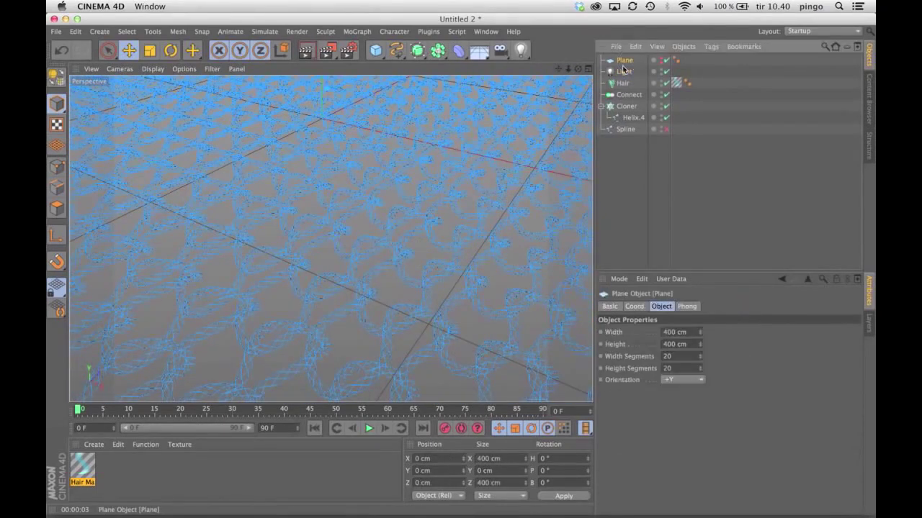
left_click_drag(404, 223, 432, 229, "alt")
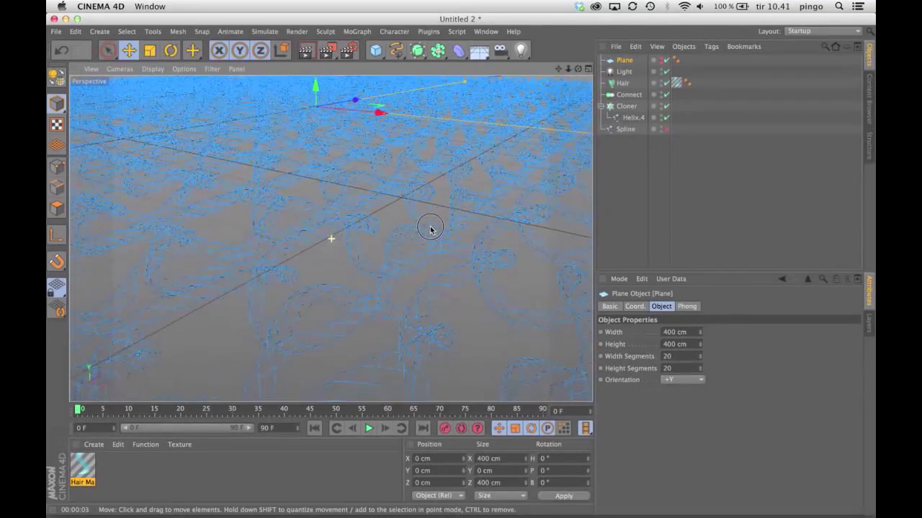
Set the render output to the Film/Video preset HDTV 1080 25.
left_click(348, 50)
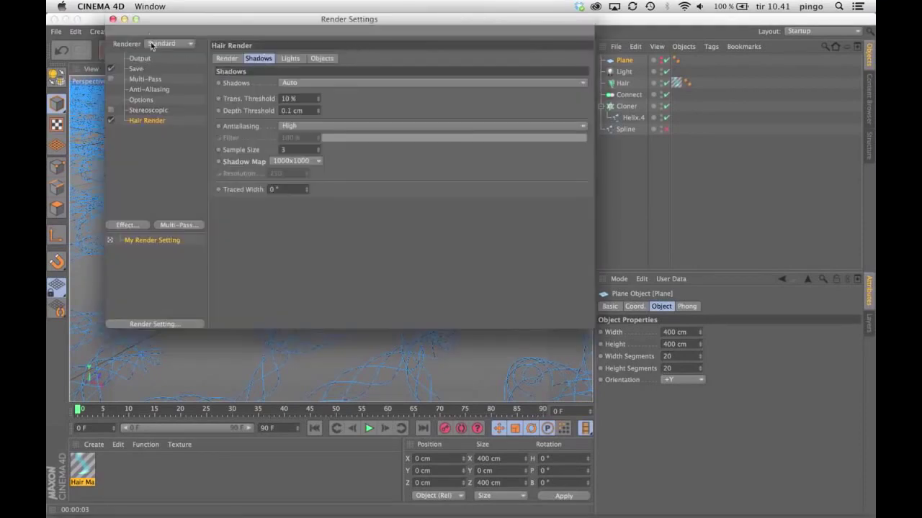
left_click(140, 59)
left_click(225, 58)
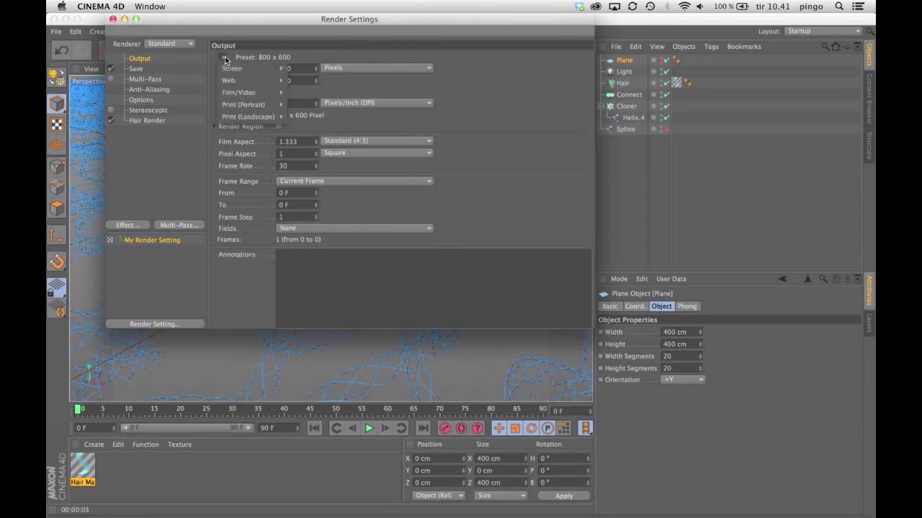
mouse_move(249, 92)
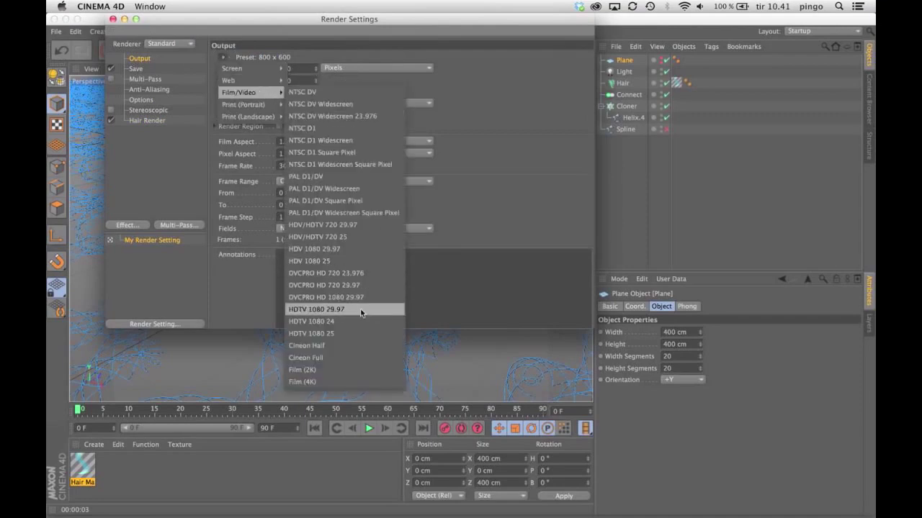
left_click(367, 334)
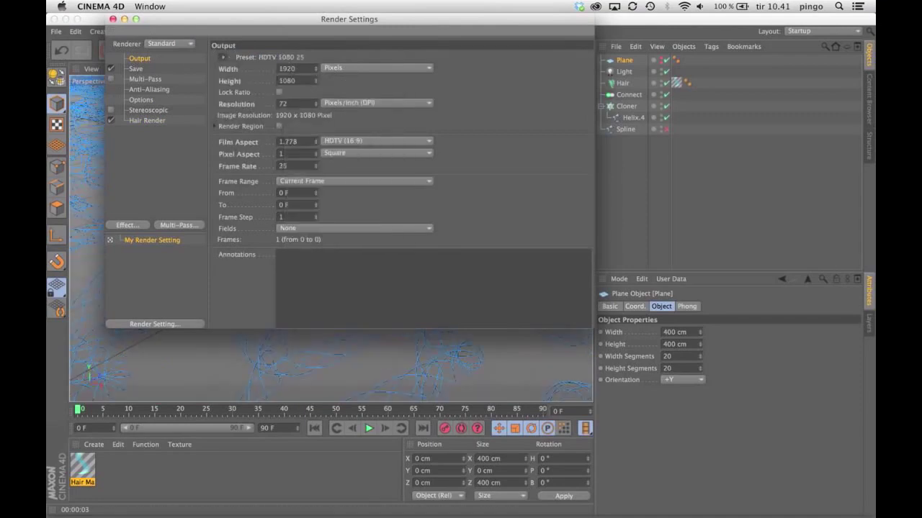
left_click(111, 18)
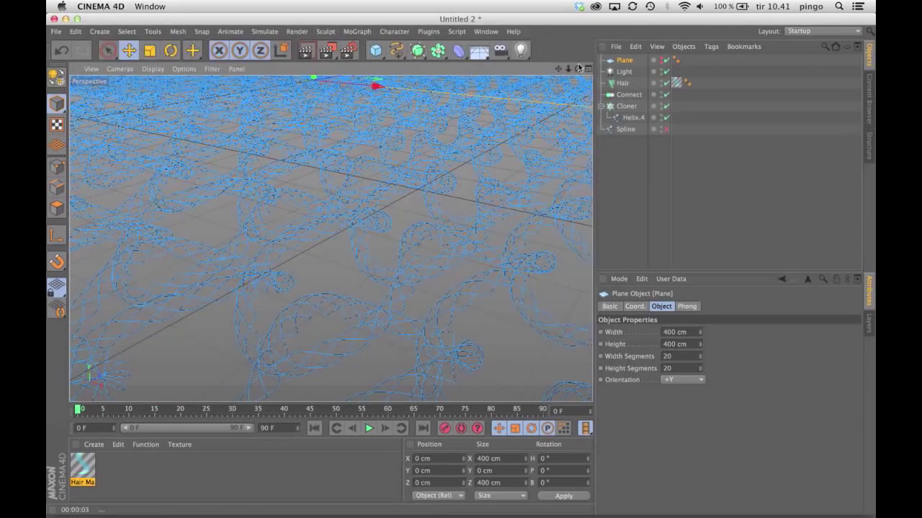
Reframe the fabric, render it to the Picture Viewer, inspect the whole image and close the viewer.
scroll(331, 238, "down", 6)
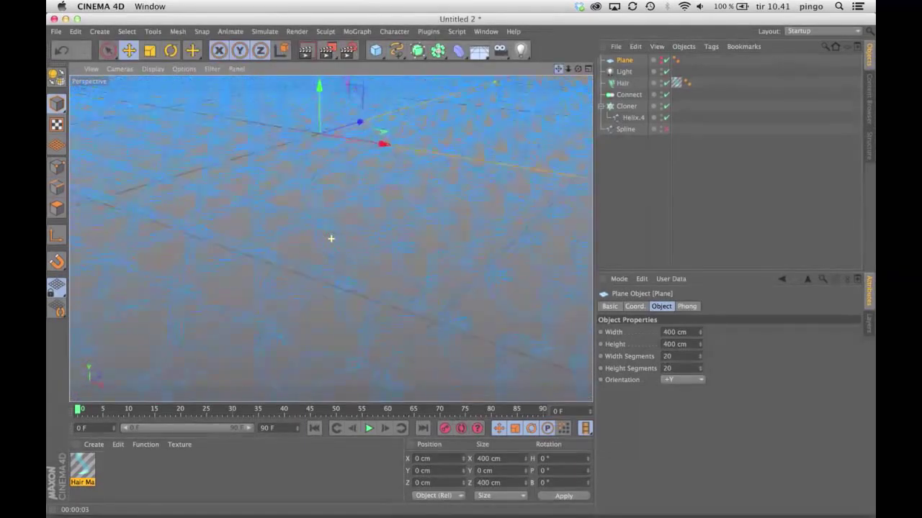
scroll(331, 238, "up", 3)
left_click_drag(581, 72, 524, 67)
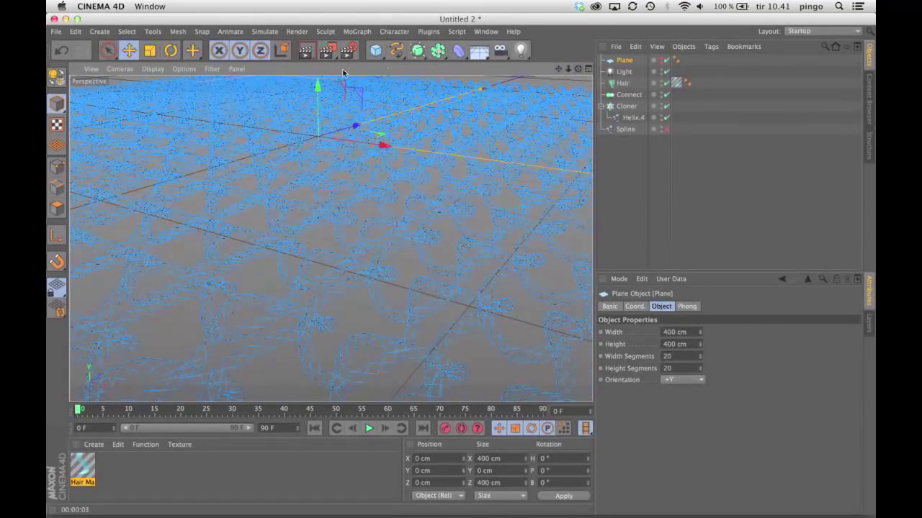
left_click(328, 52)
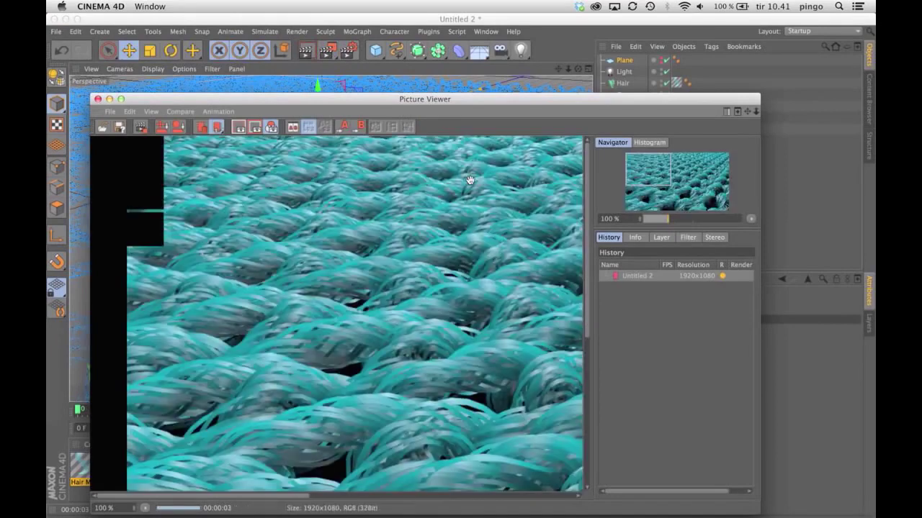
mouse_move(637, 171)
left_mouse_down()
mouse_move(688, 176)
mouse_move(698, 188)
mouse_move(643, 155)
left_mouse_up()
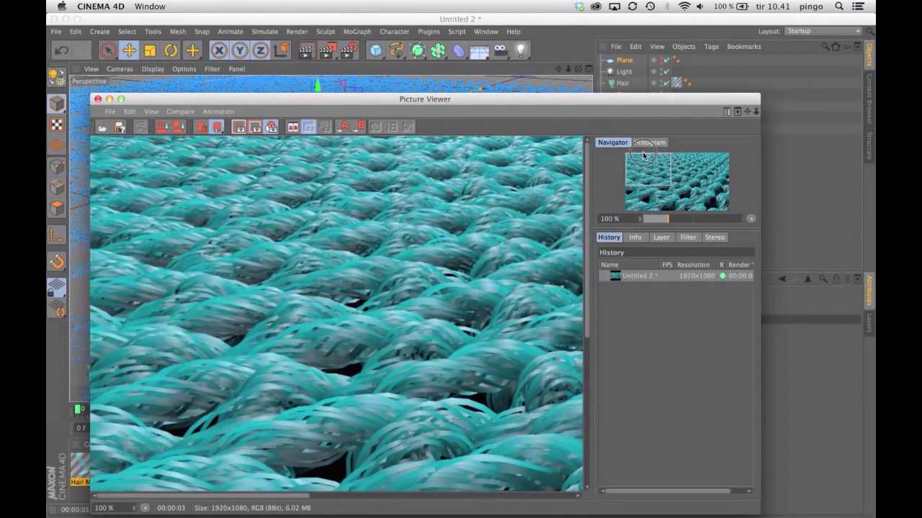
scroll(354, 300, "down", 5)
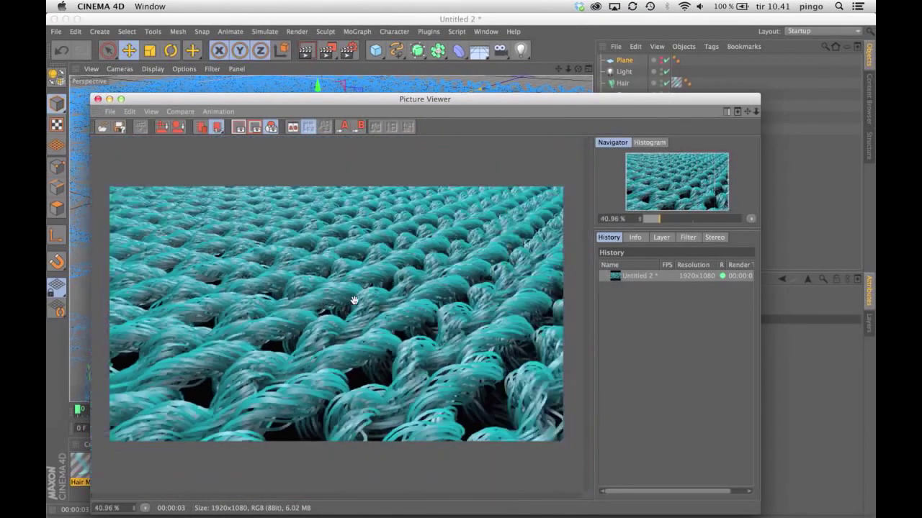
left_click(98, 100)
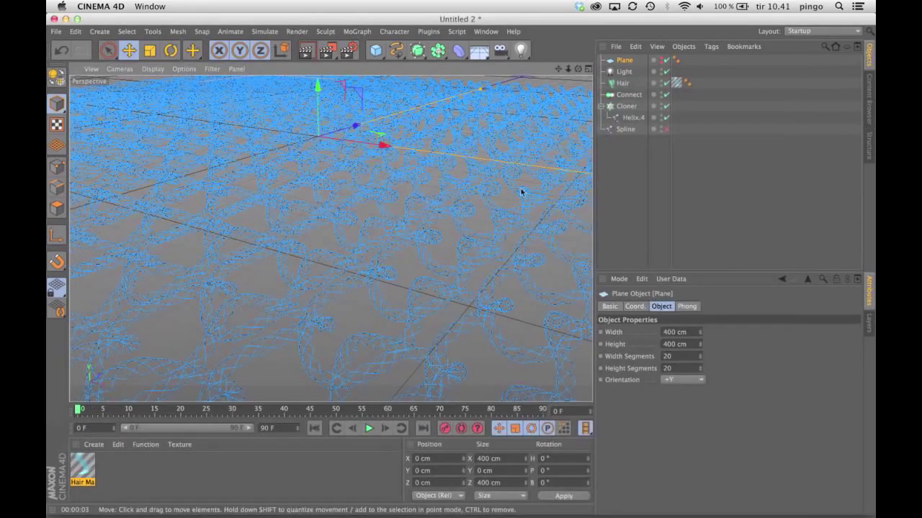
Set the hair material's root and tip thickness to 0.2 cm.
left_click(625, 106)
left_click(622, 83)
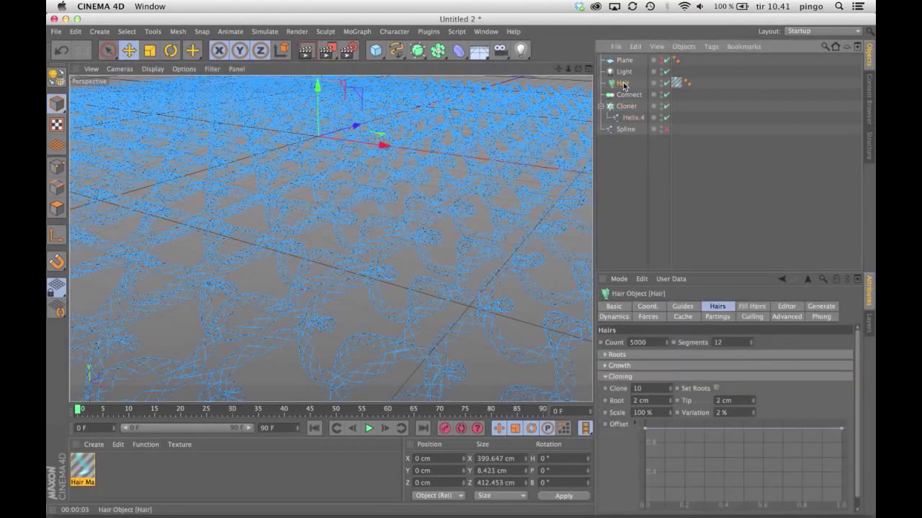
double_click(84, 475)
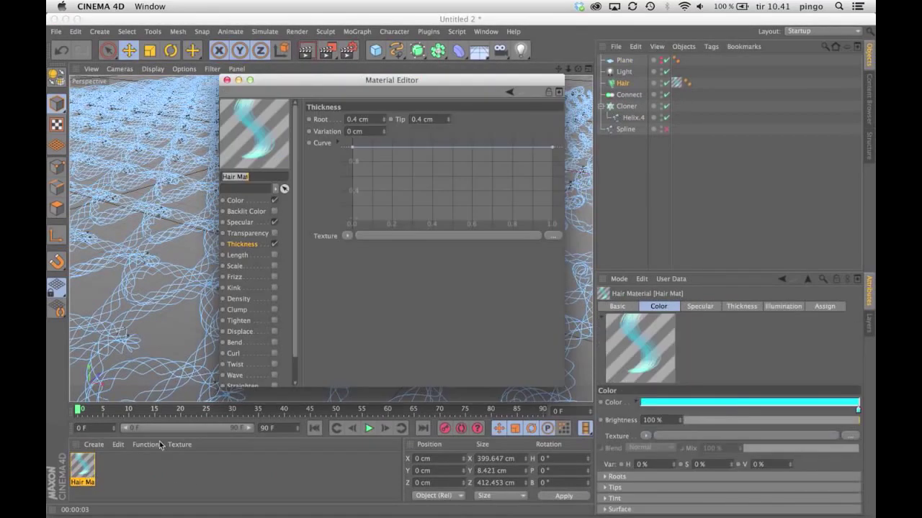
left_click(378, 120)
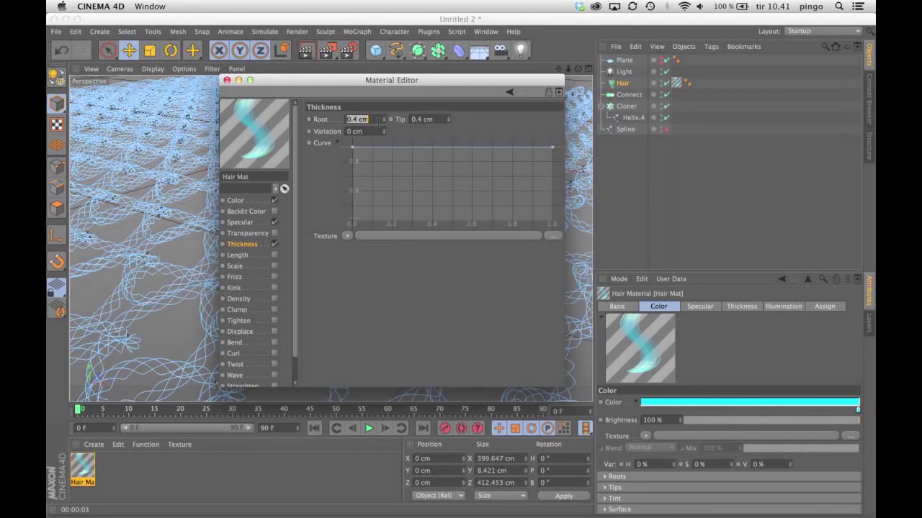
type("0.2")
key("Tab")
type("0.2")
key("Tab")
left_click(227, 80)
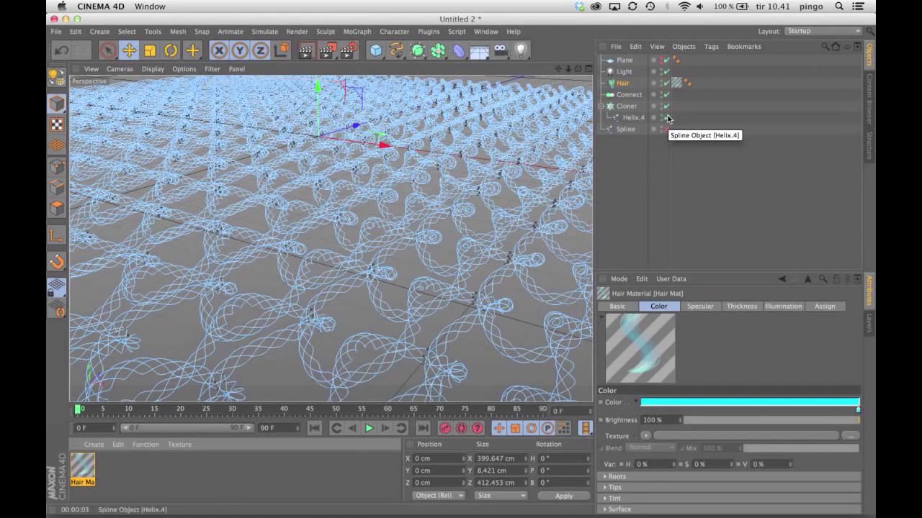
Set the Hair object's clone count to 40 and render the fabric both close up and from farther away.
left_click(710, 308)
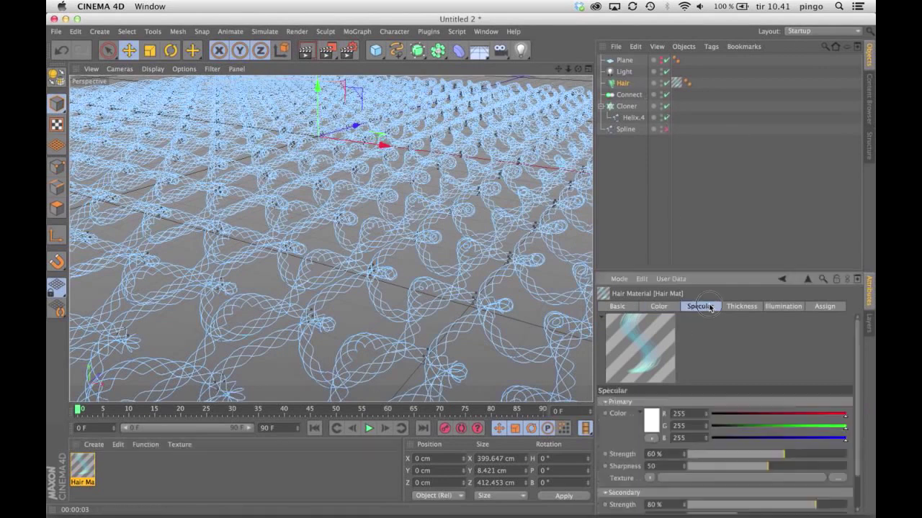
left_click(667, 308)
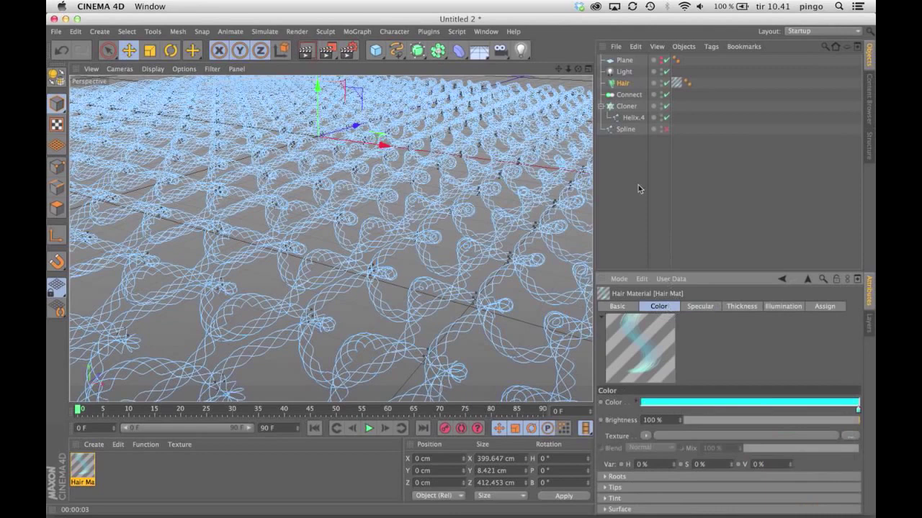
left_click(624, 83)
left_click(650, 388)
type("40")
key("Return")
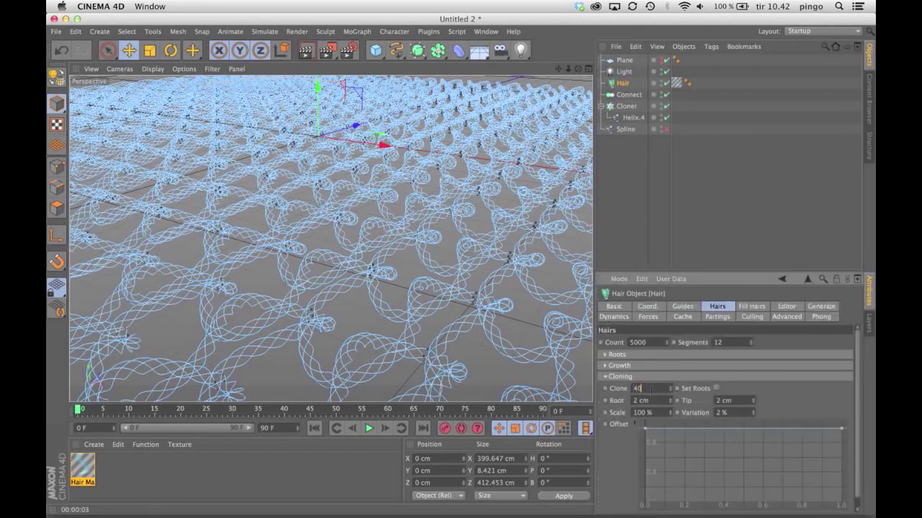
key("ctrl+r")
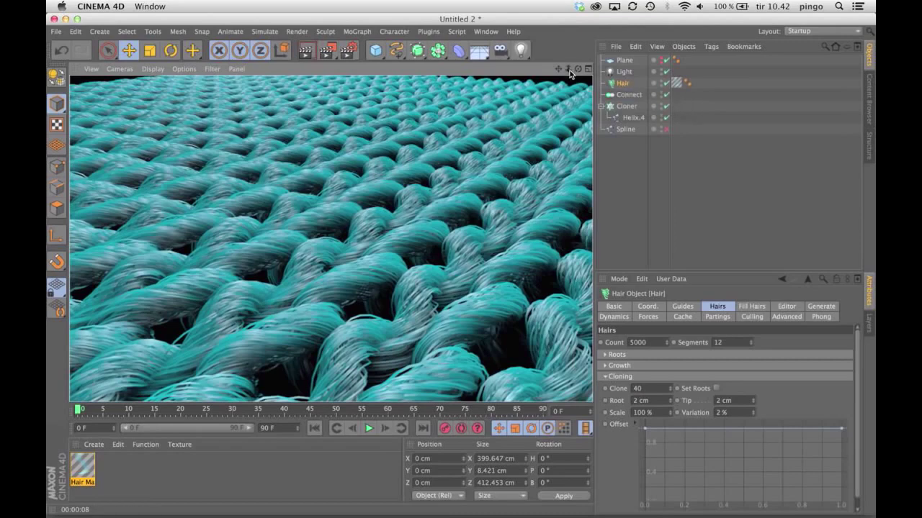
left_click_drag(568, 70, 575, 92)
left_click(305, 49)
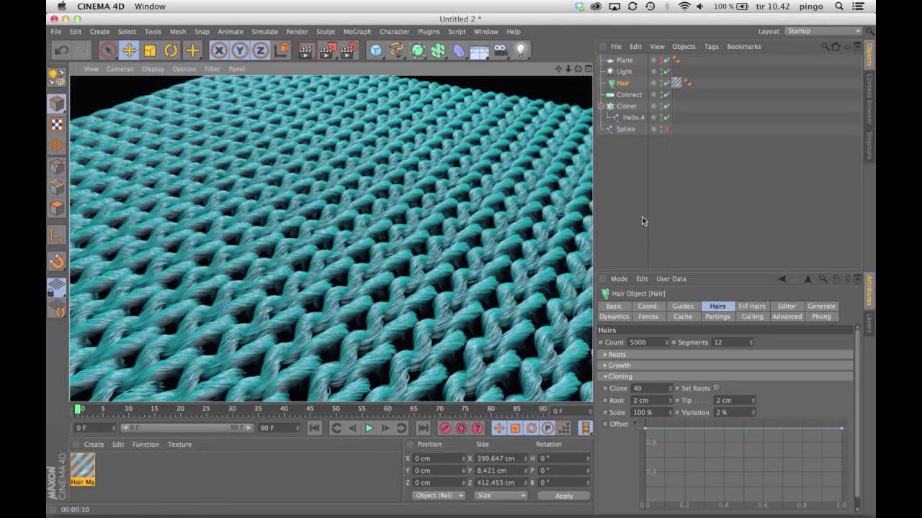
Duplicate the Hair object and set the copy's clone count to 1 and cloning variation to 28%.
left_click(624, 86)
left_click_drag(623, 86, 627, 94)
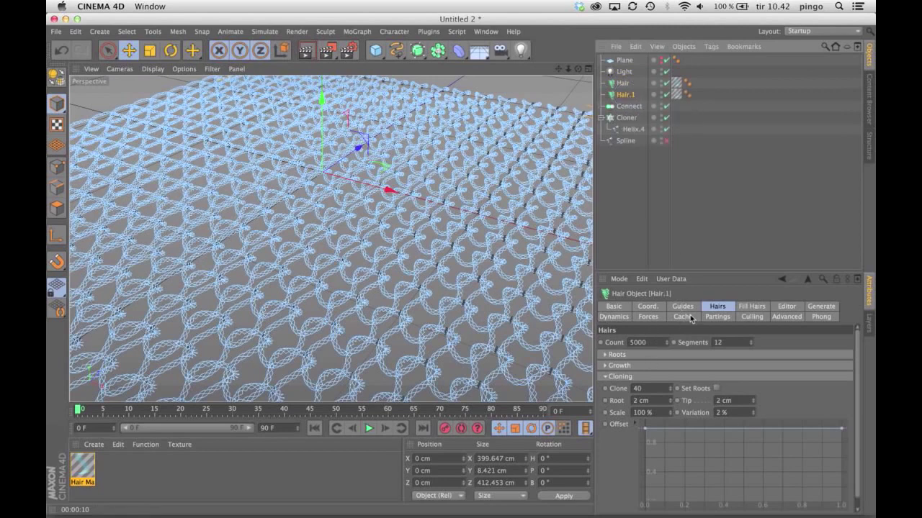
left_click(718, 307)
double_click(637, 388)
type("1")
scroll(732, 413, "up", 20)
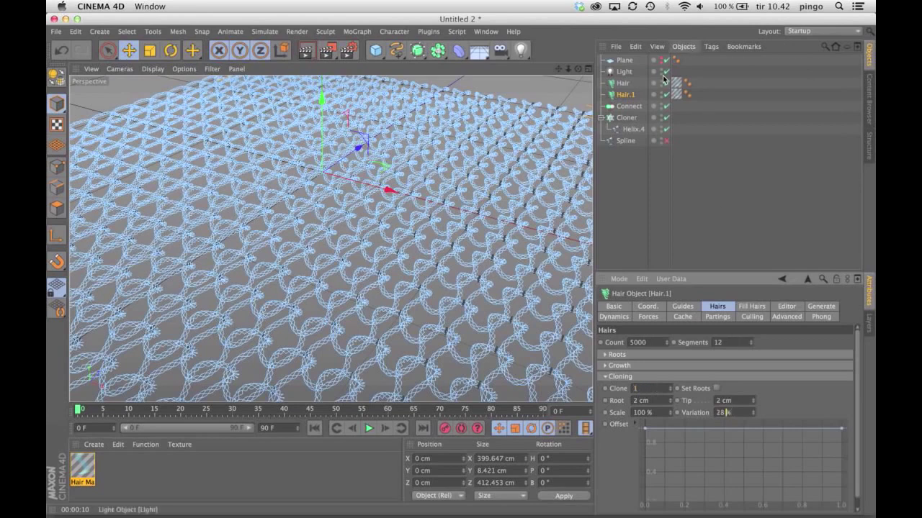
Render the duplicate hair alone with the original Hair disabled, and re-enable the original to render both together.
left_click(305, 56)
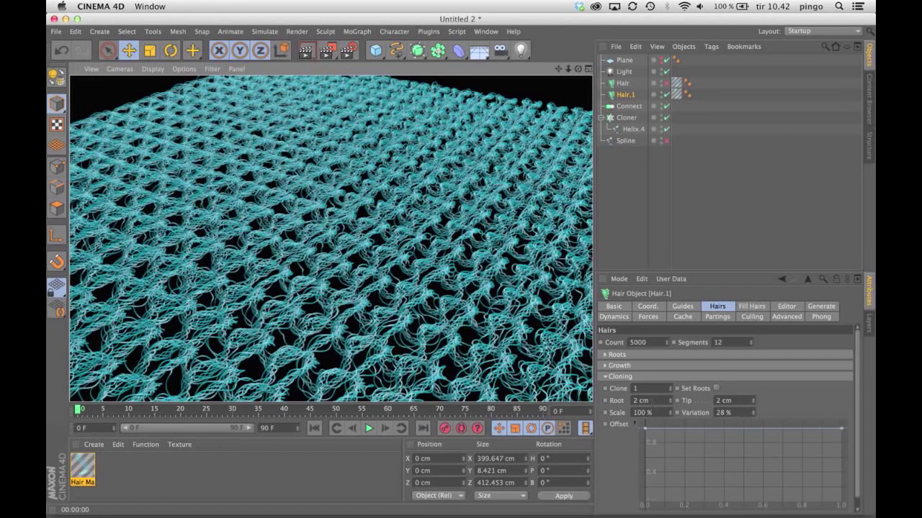
left_click(667, 84)
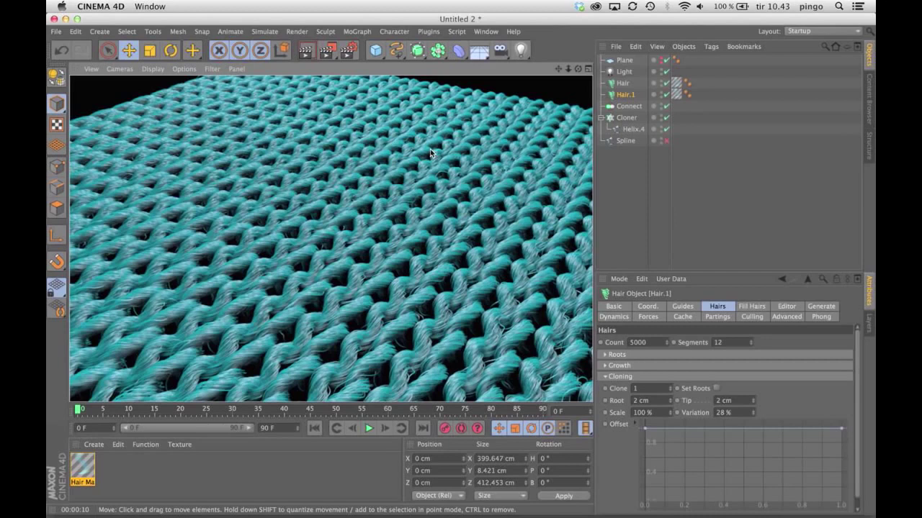
Link the guides of Hair.1 to the Plane object and set their root distribution to Polygon Area.
left_click(625, 95)
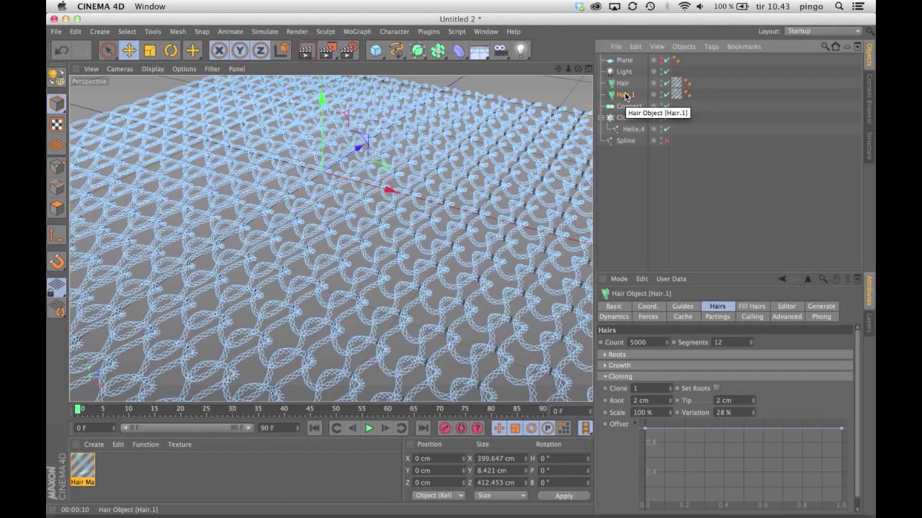
left_click(681, 307)
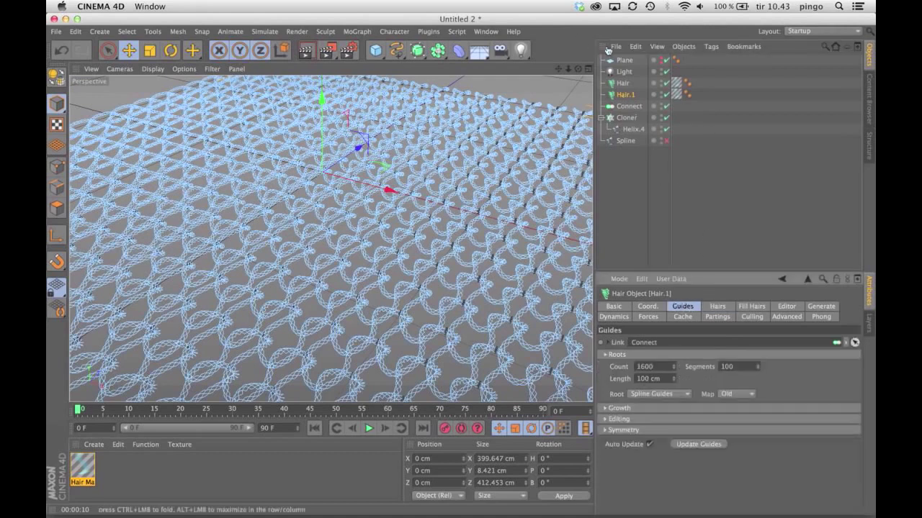
left_click_drag(623, 62, 663, 343)
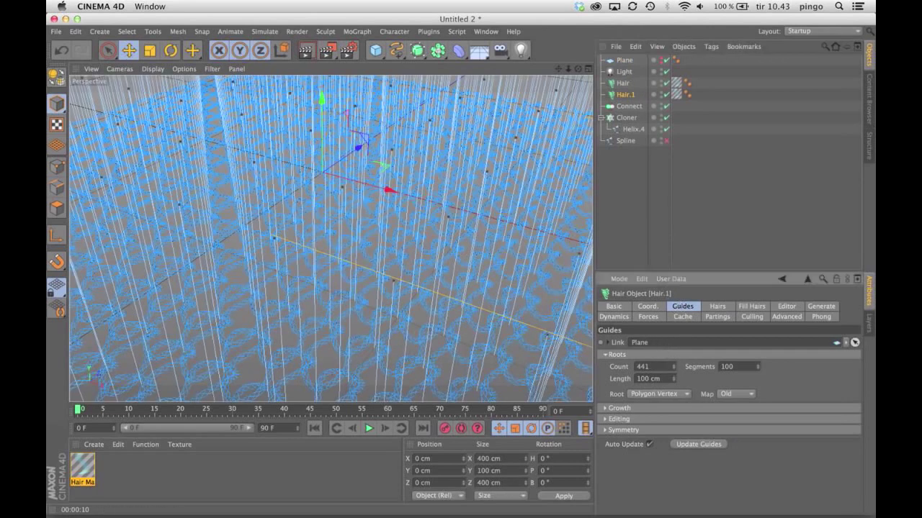
double_click(667, 366)
left_click(668, 366)
left_click(678, 394)
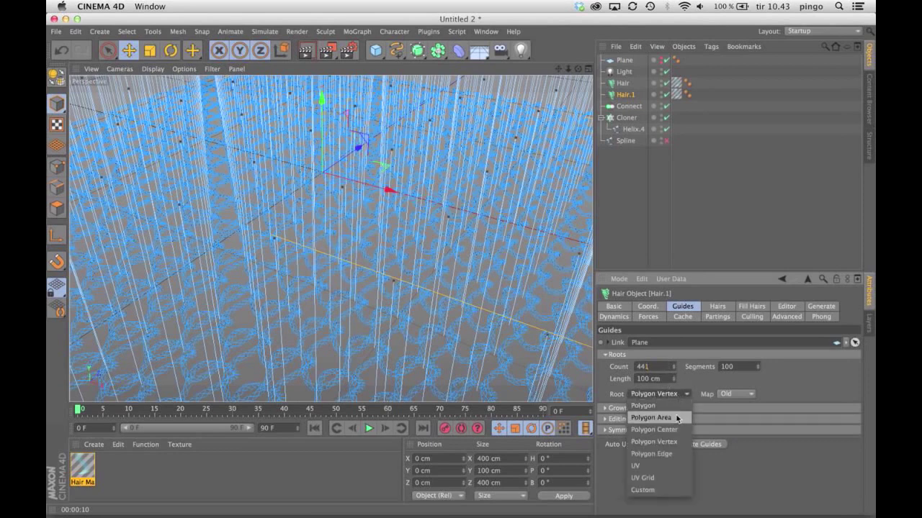
left_click(676, 418)
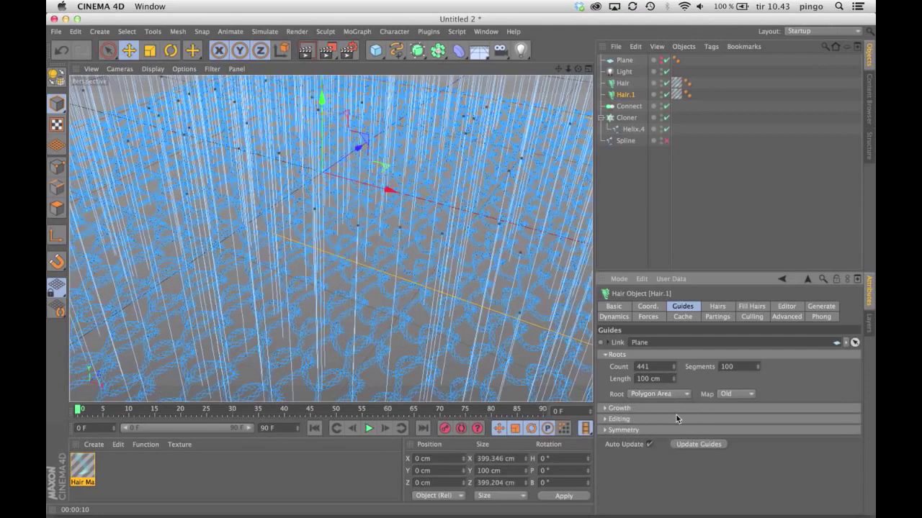
Set the Hair.1 guide count to 100 and the guide length to 20 cm.
left_click_drag(504, 238, 331, 237, "alt")
scroll(491, 227, "down", 3)
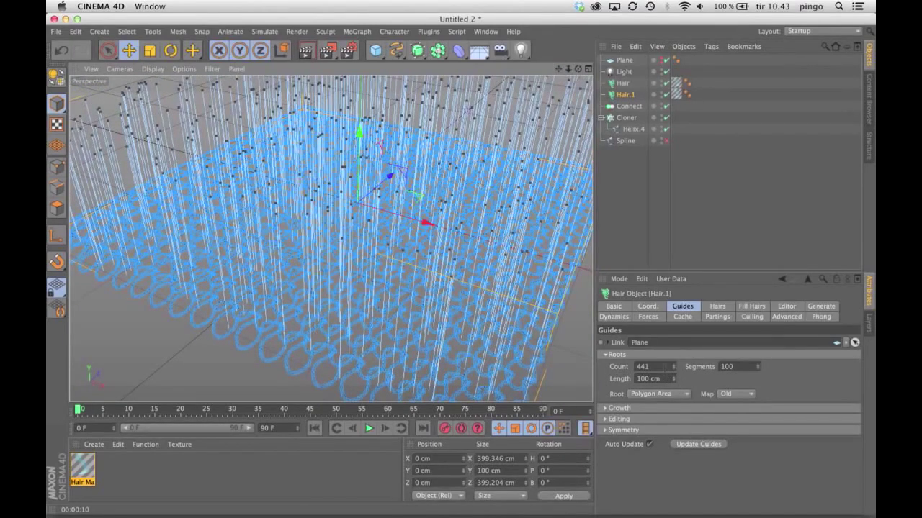
double_click(659, 367)
type("100")
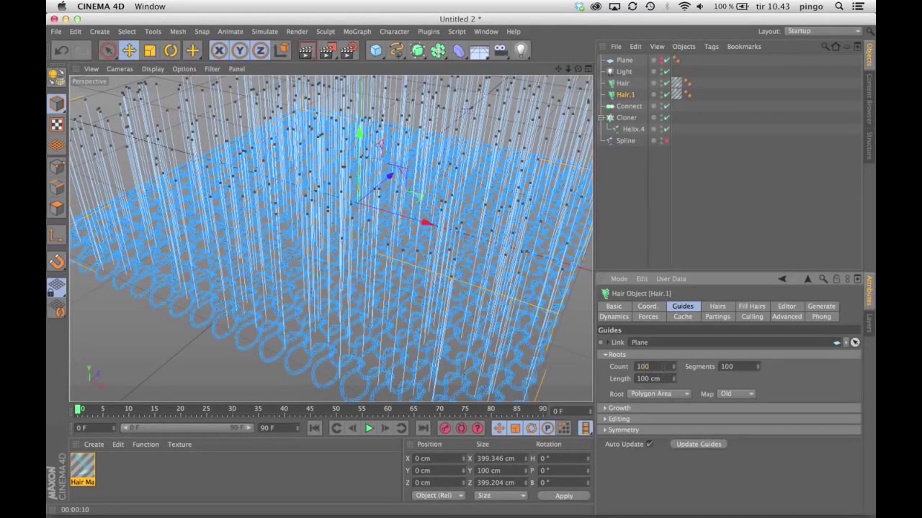
key("Return")
left_click_drag(673, 378, 673, 433)
Set the Hair.1 hair count to 1000, the hair segments to 20 and the clone count to 0.
left_click(721, 307)
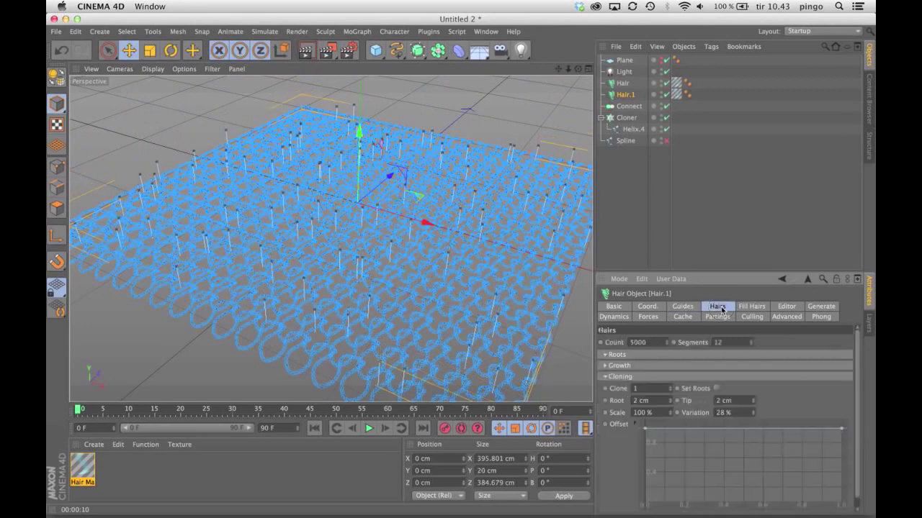
double_click(638, 342)
type("1000")
key("Tab")
type("20")
key("Tab")
Duplicate the hair material and assign the copy to Hair.1 in place of the original material.
left_click(85, 469)
left_click_drag(90, 472, 111, 469, "ctrl")
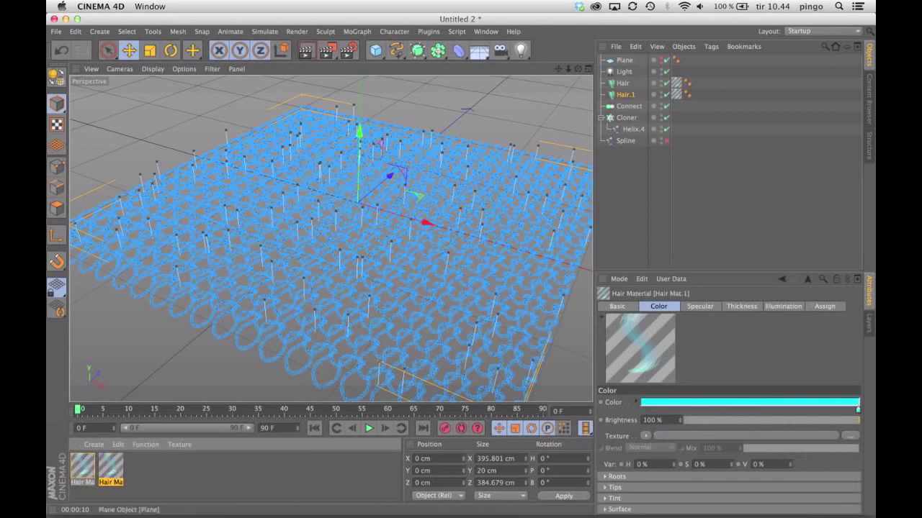
left_click_drag(113, 472, 676, 95)
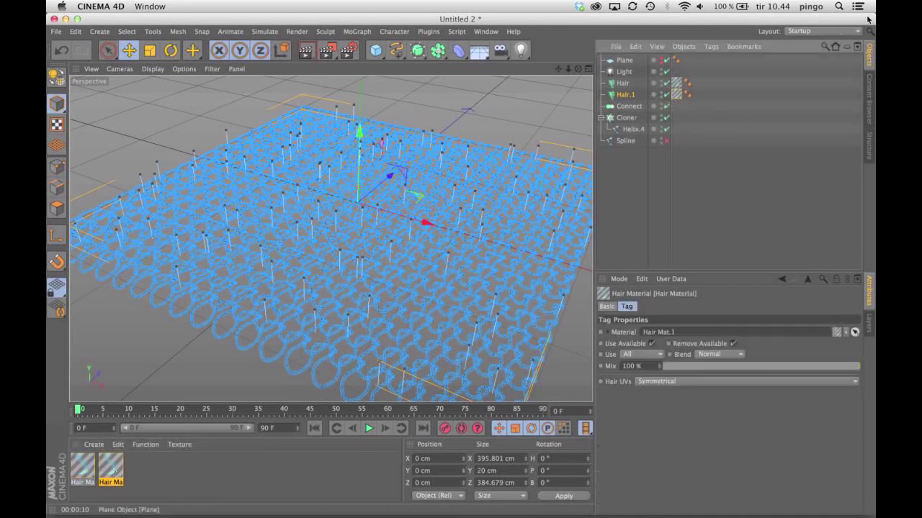
left_click(761, 140)
left_click(624, 100)
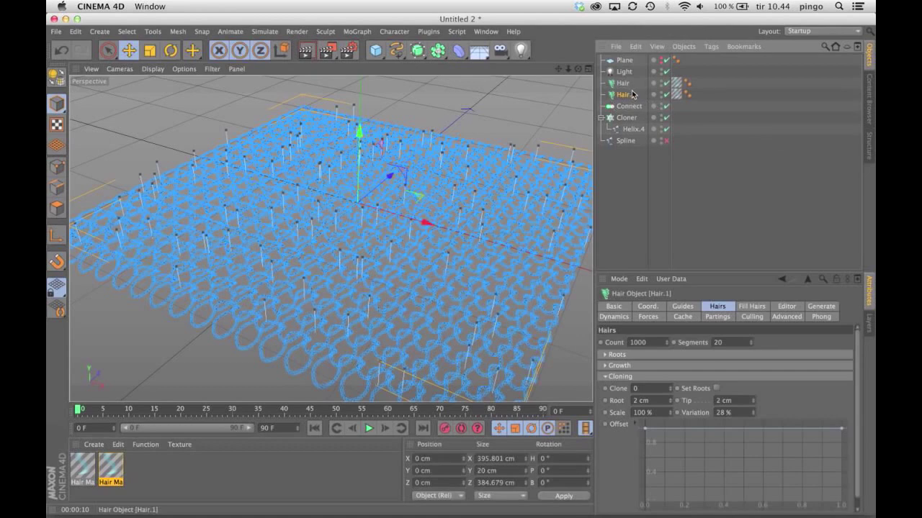
left_click(626, 83)
left_click(628, 95)
left_click(722, 170)
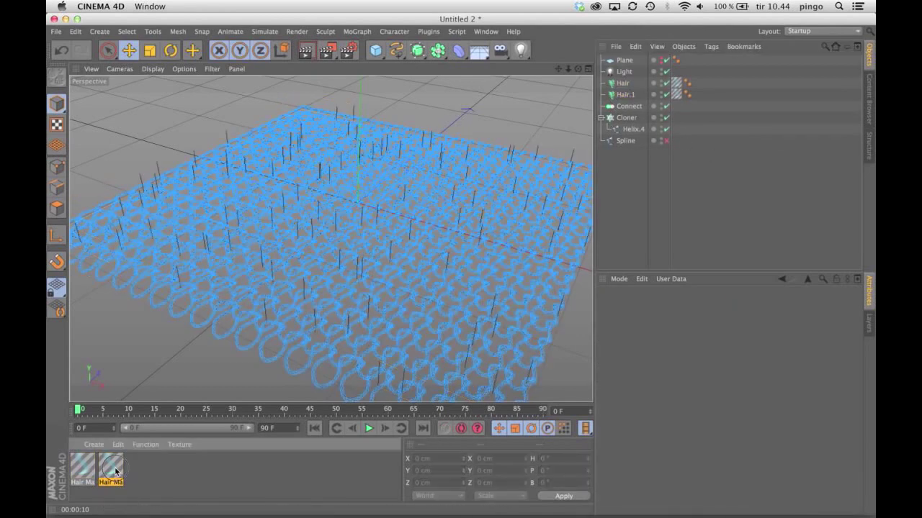
Open the duplicate hair material for editing and set the viewport display of Hair.1 to Hair Lines.
double_click(115, 471)
left_click_drag(342, 78, 409, 141)
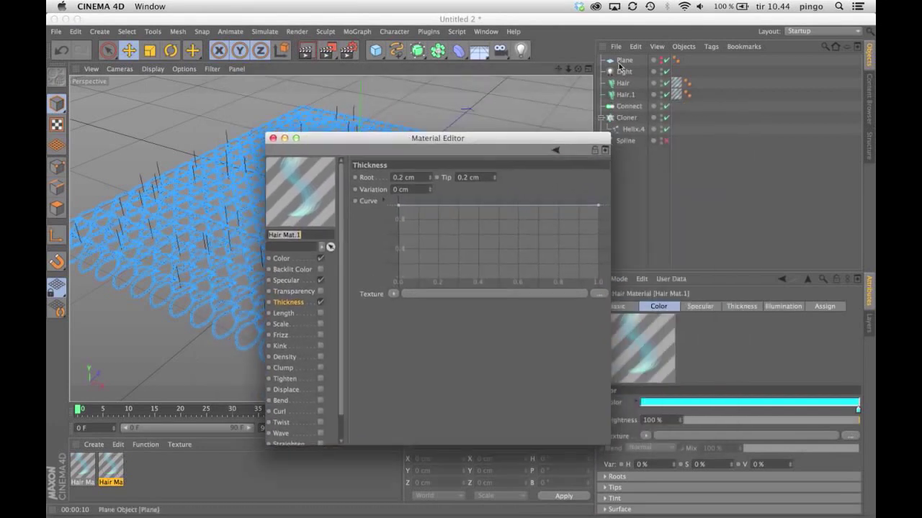
left_click(626, 97)
left_click_drag(479, 140, 404, 414)
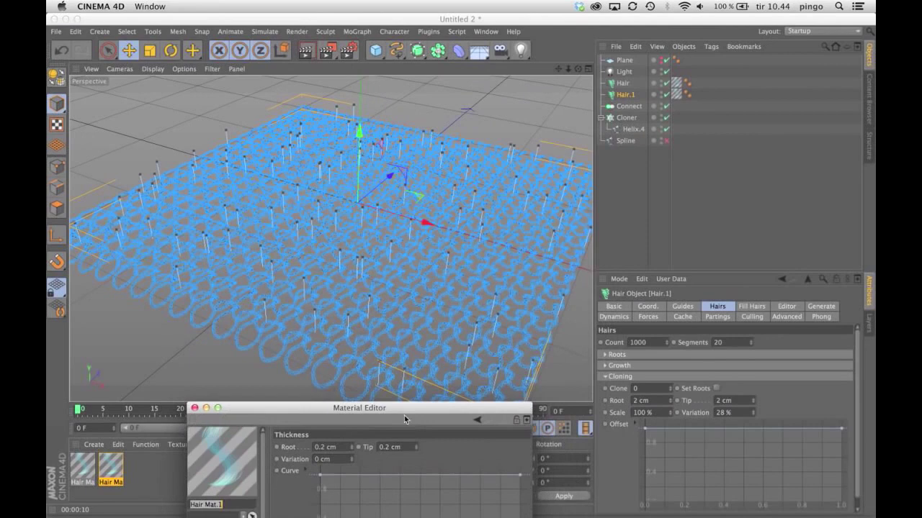
left_click(789, 309)
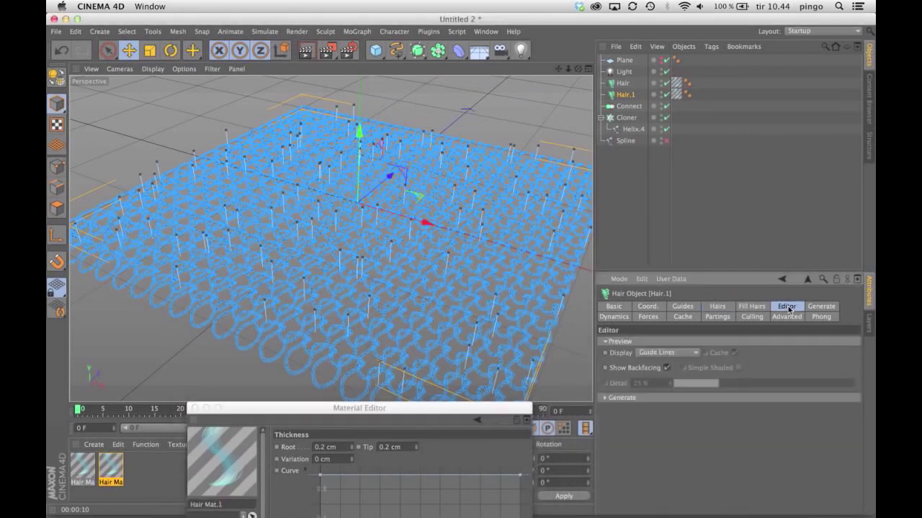
left_click(685, 354)
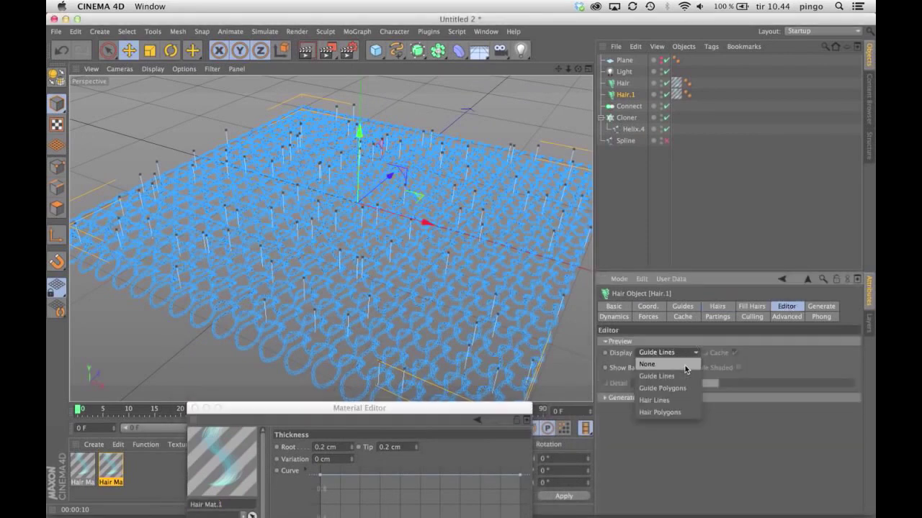
left_click(676, 401)
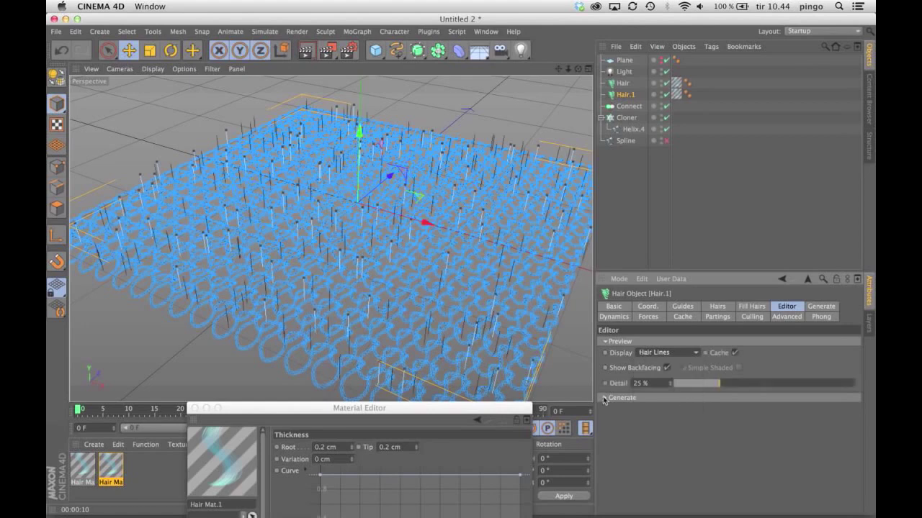
Enable Bend on the duplicate hair material and increase the bend in stages up to 253%.
left_click_drag(477, 410, 746, 158)
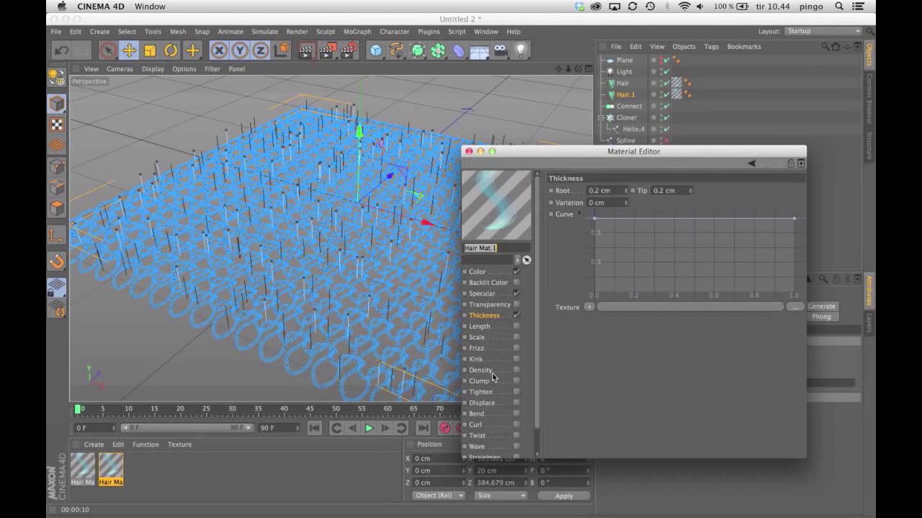
left_click(505, 416)
left_click(516, 415)
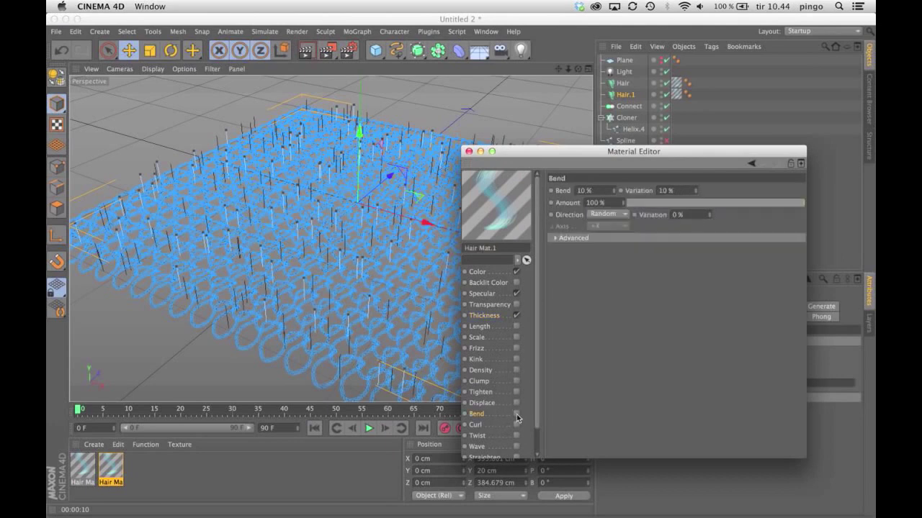
double_click(585, 190)
type("35")
key("Return")
type("62")
key("Return")
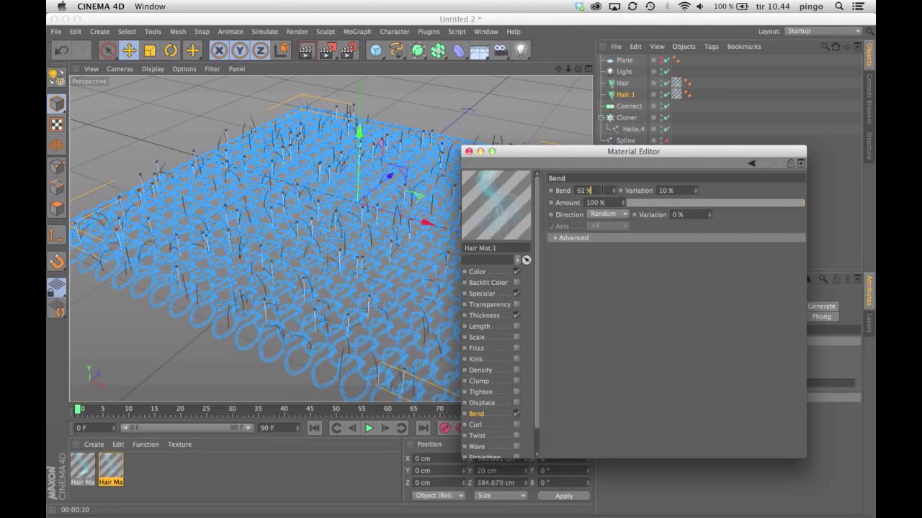
type("122")
key("Return")
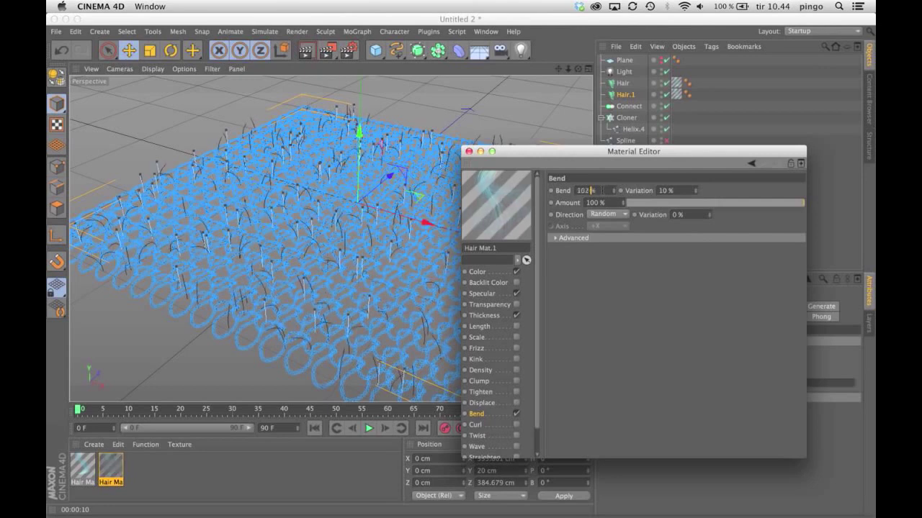
type("141")
key("Return")
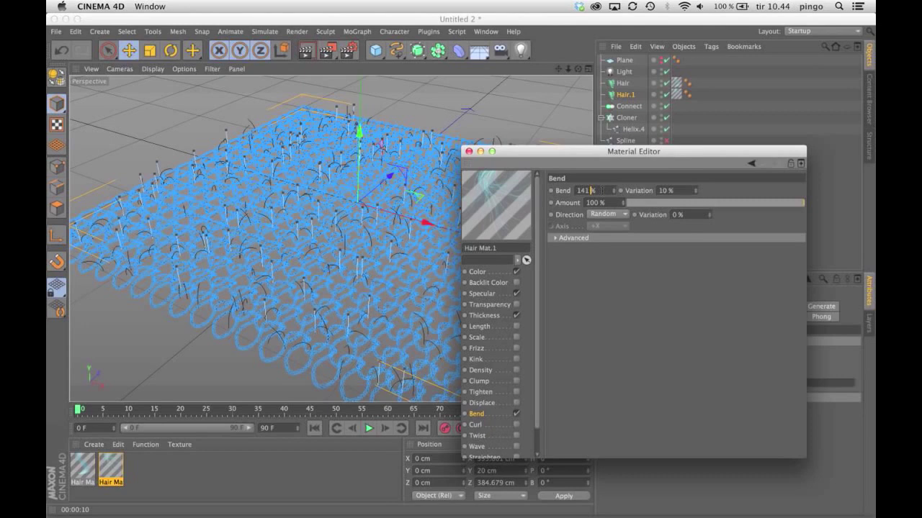
type("191")
key("Return")
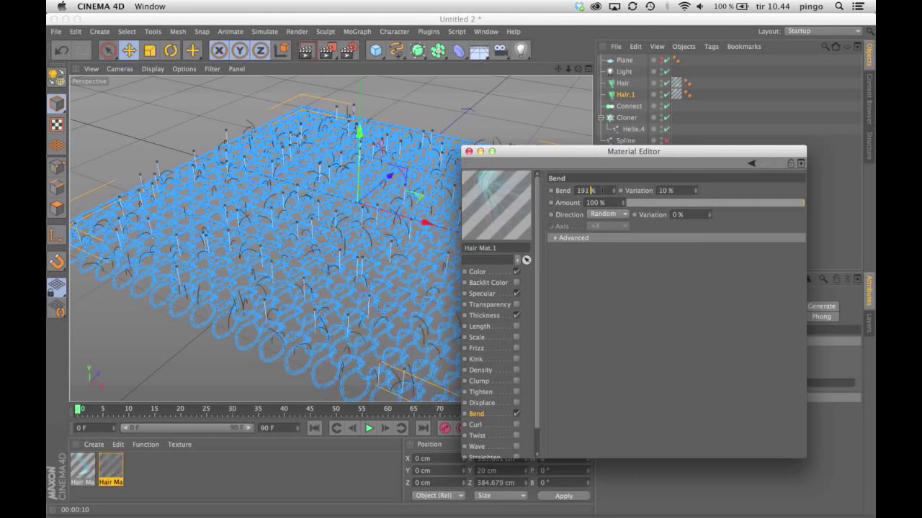
type("235")
key("Return")
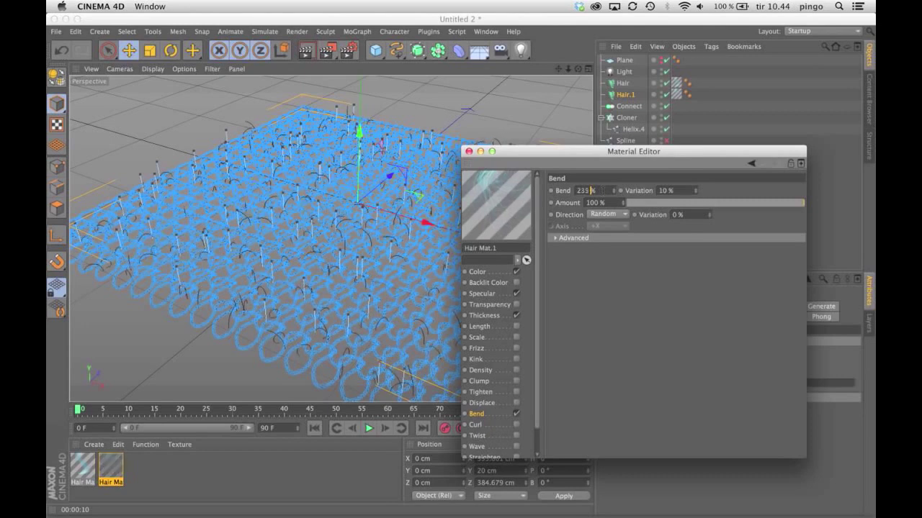
type("253")
key("Return")
Set the Bend direction variation to 10% and the bend variation to 21%.
double_click(678, 215)
type("10")
double_click(663, 190)
type("21")
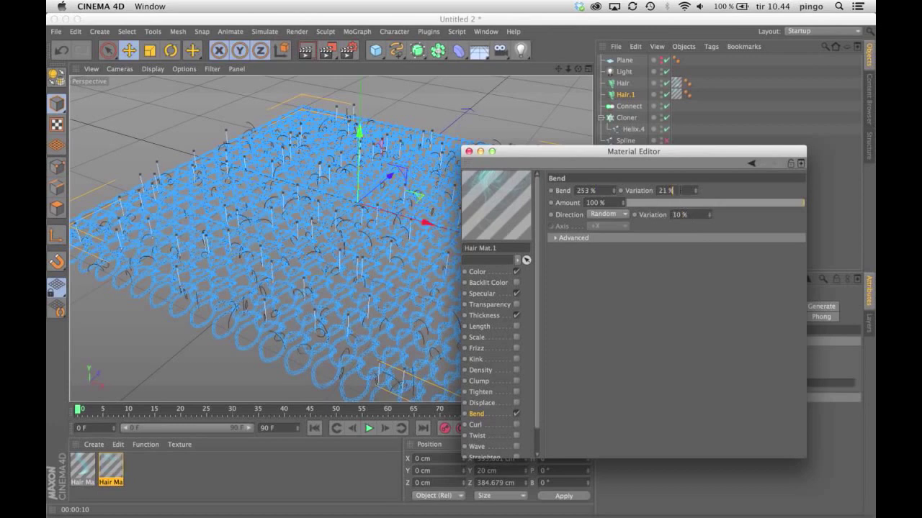
Try Frizz on the duplicate hair material, enable Kink instead and close the material editor.
left_click(516, 348)
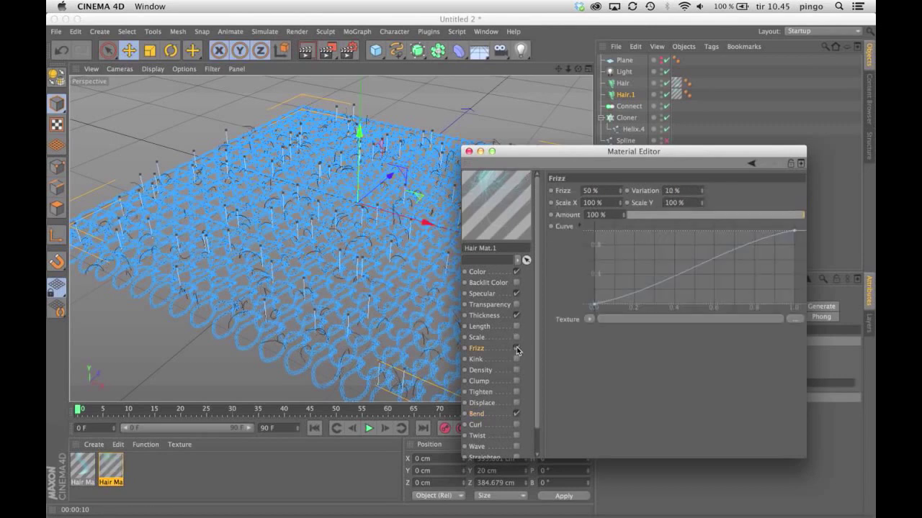
left_click(517, 360)
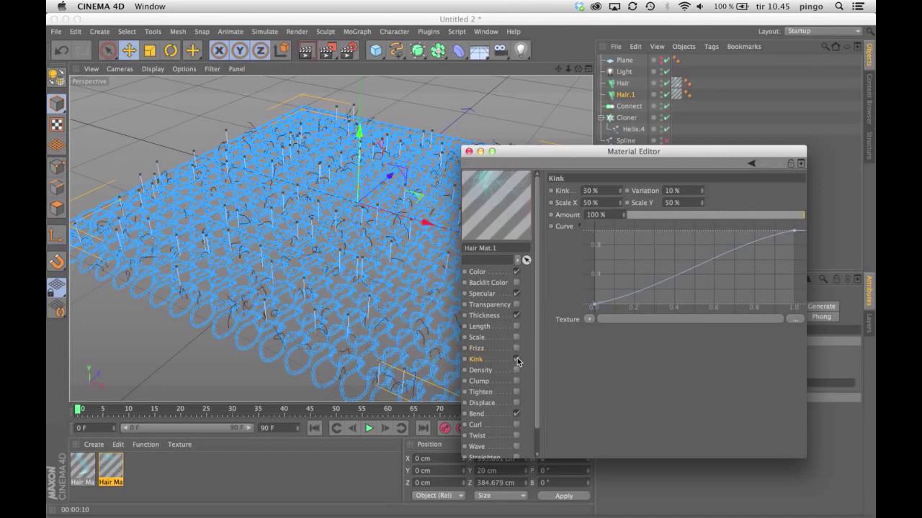
left_click(469, 151)
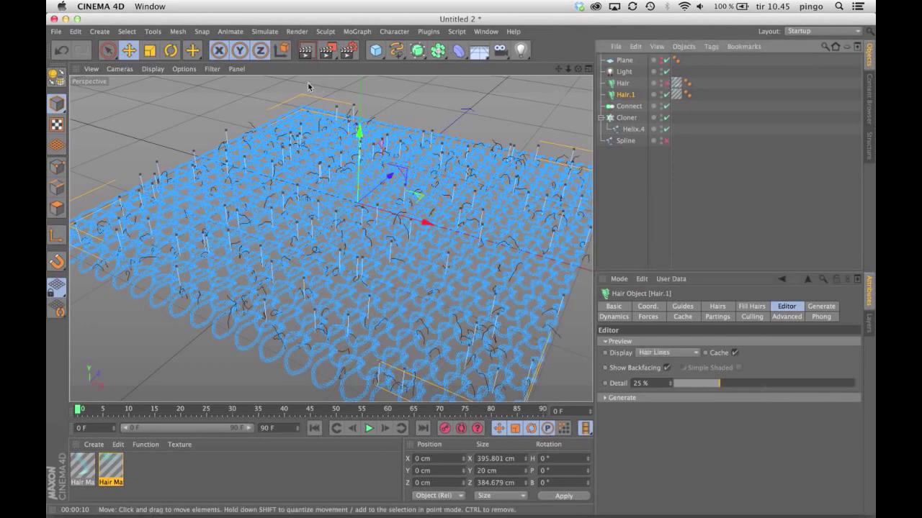
Render Hair.1 alone with the original Hair disabled, and re-enable the original to render the stray fibres on the fabric.
left_click(305, 50)
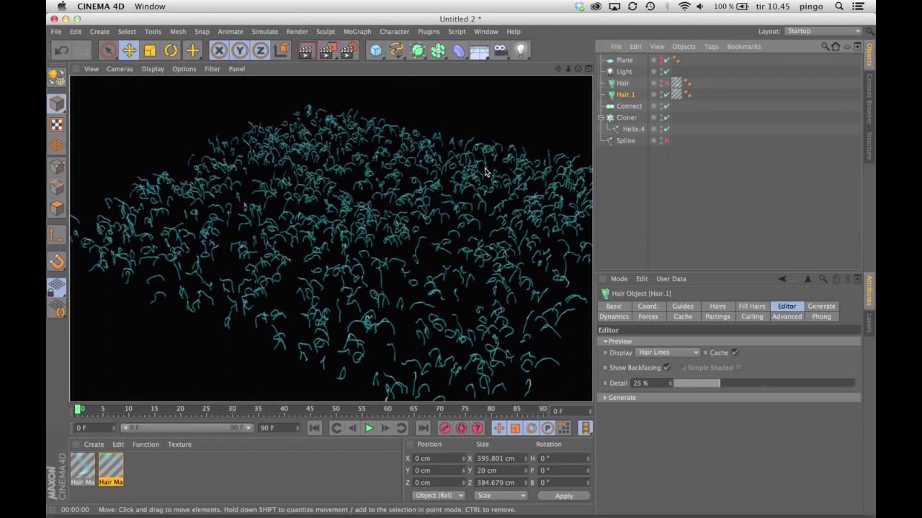
left_click(668, 85)
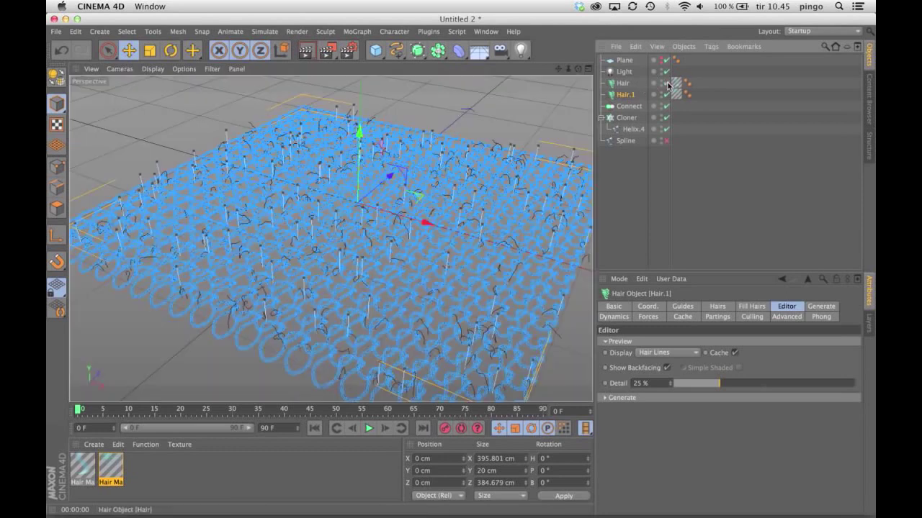
left_click(306, 49)
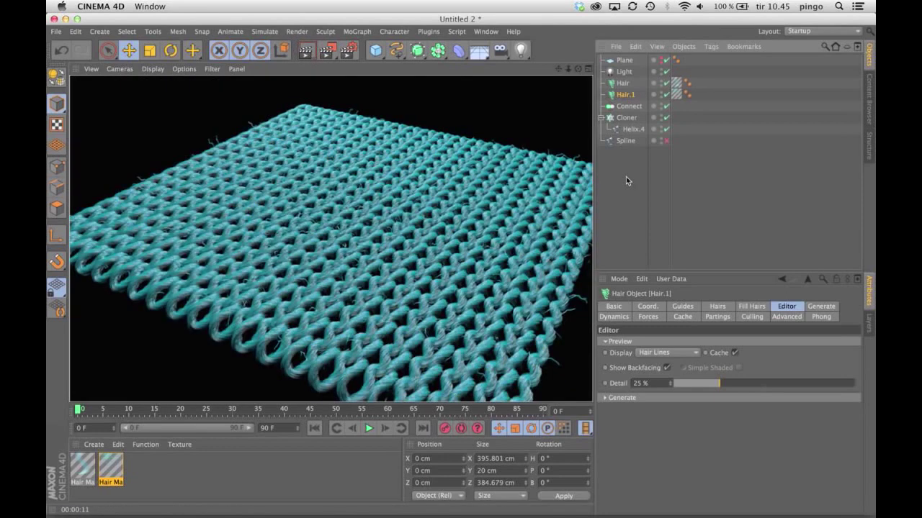
Set the Hair.1 hair count to 4000 and render the fabric from closer up.
left_click(630, 99)
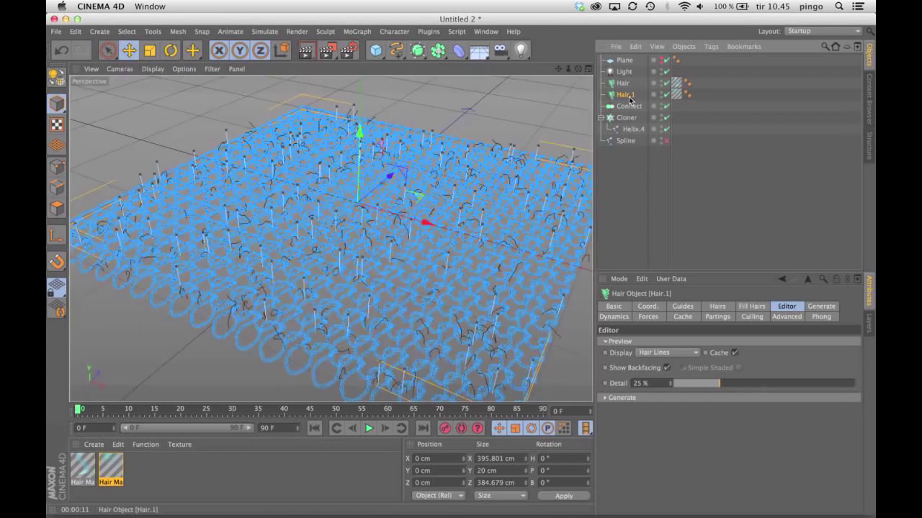
left_click(717, 307)
double_click(653, 342)
type("4000")
key("Return")
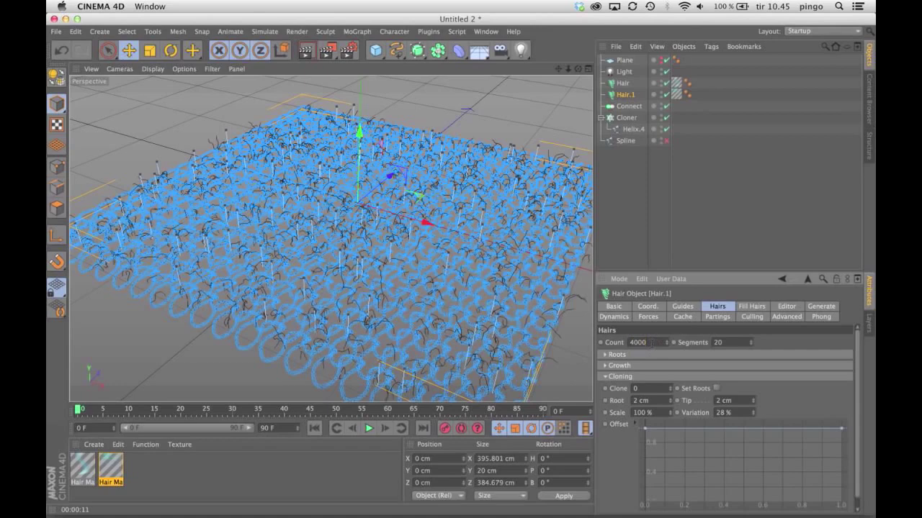
left_click_drag(568, 70, 389, 78)
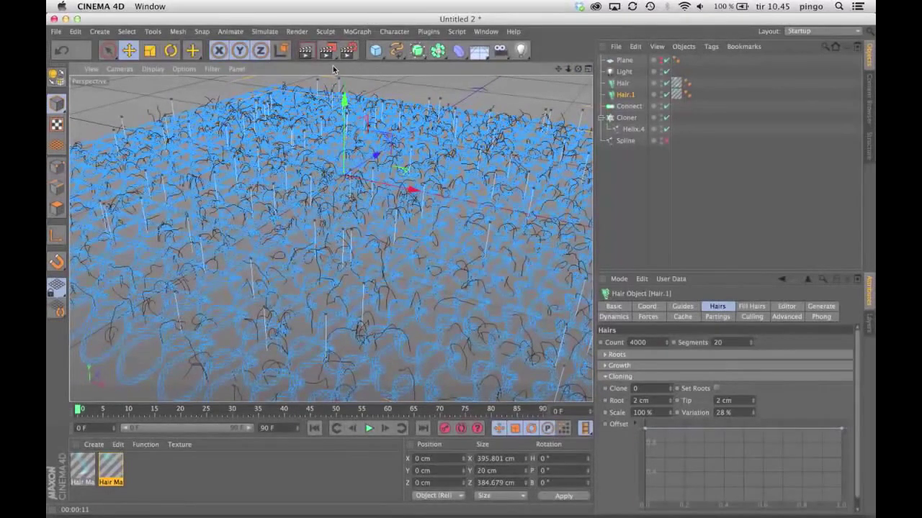
left_click(307, 50)
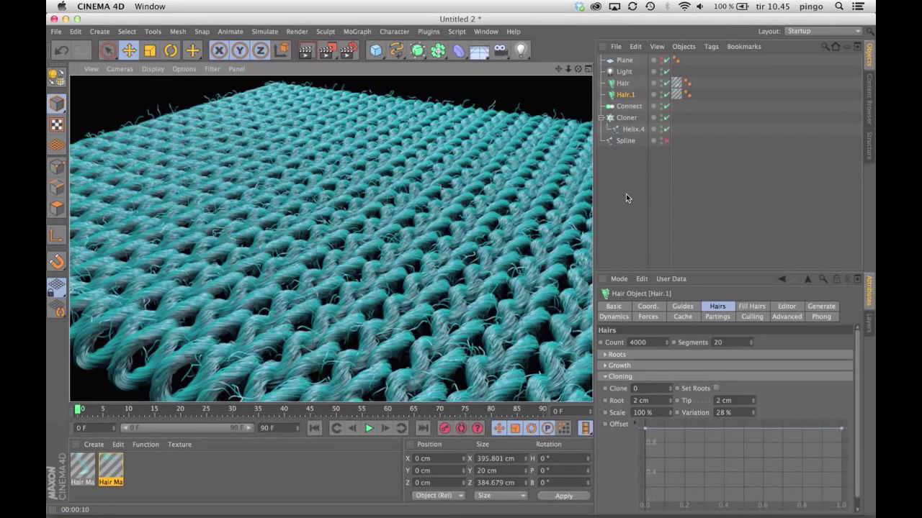
Disable the Hair, Hair.1 and Connect objects so only the Cloner's helix strands stay active.
left_click(626, 194)
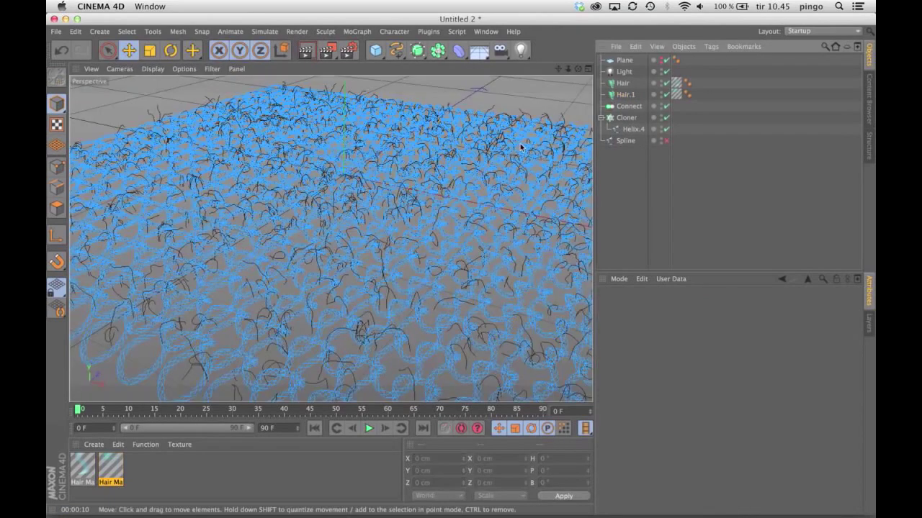
left_click_drag(514, 237, 548, 241, "alt")
scroll(504, 220, "down", 5)
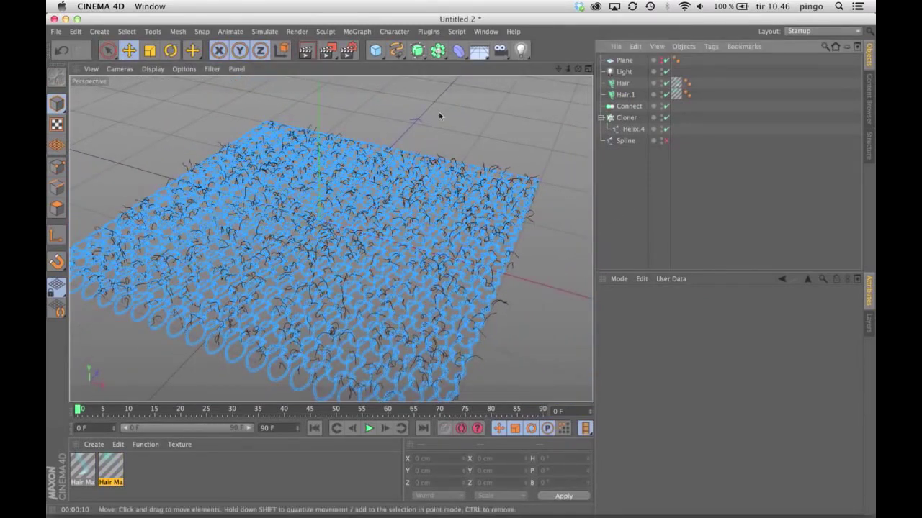
left_click(666, 82)
left_click(666, 94)
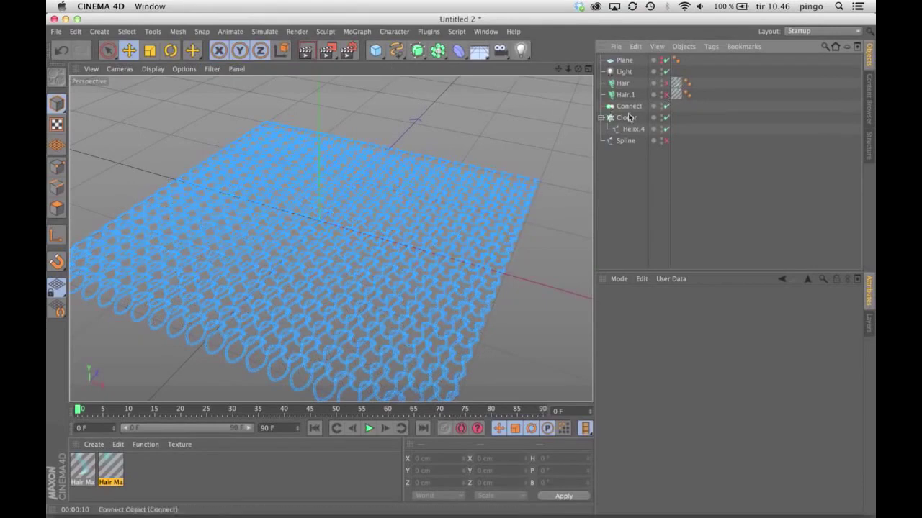
left_click(666, 106)
left_click(666, 117)
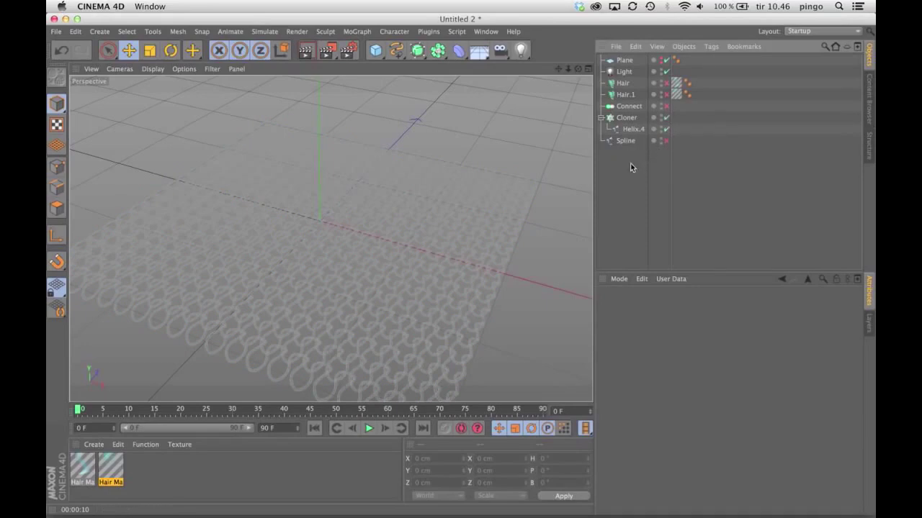
Add a Sphere with a 100 cm radius and raise it to about Y 110 cm above the flat fabric.
left_click(374, 49)
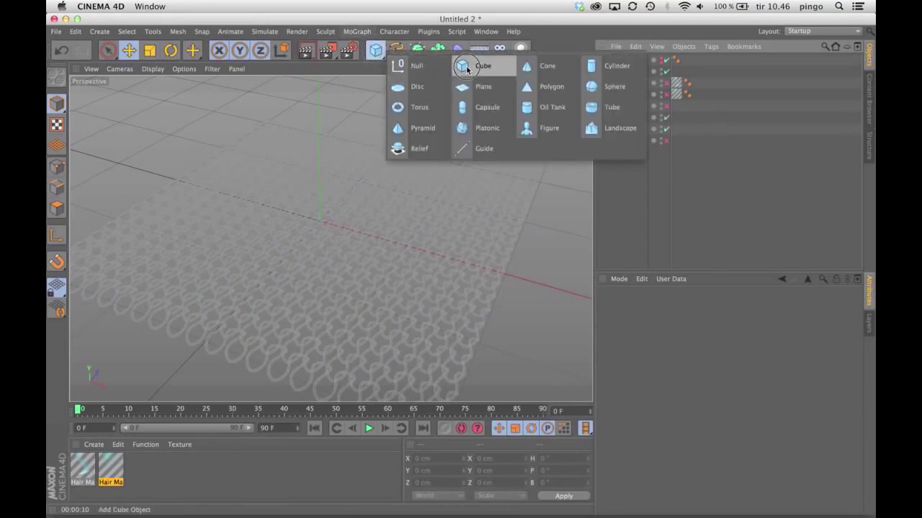
left_click(589, 95)
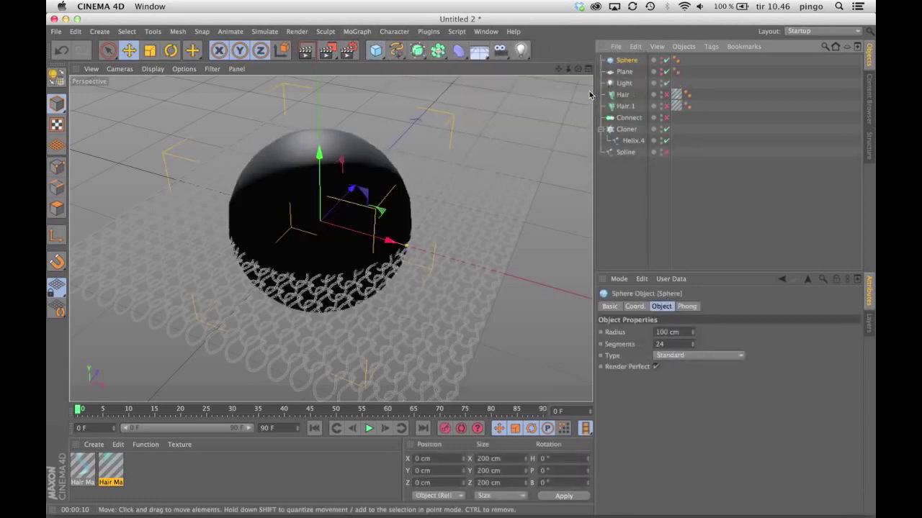
left_click_drag(558, 68, 575, 59)
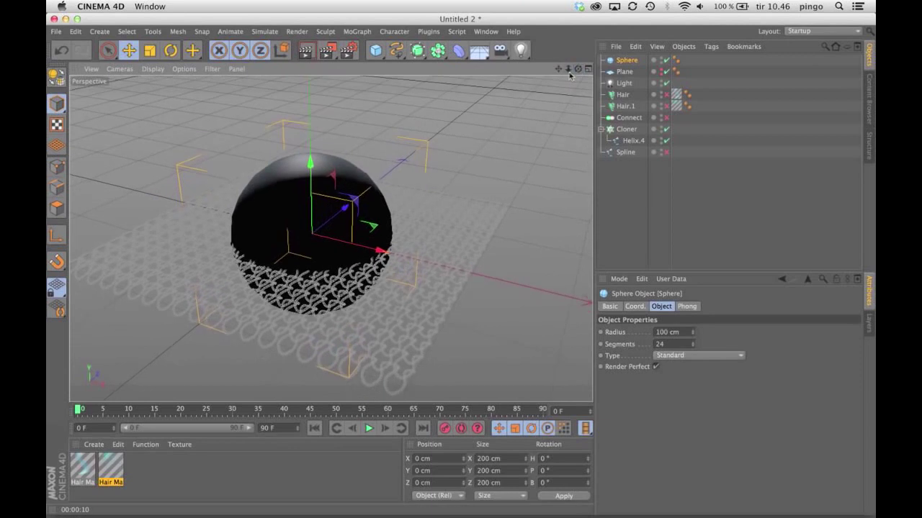
left_click_drag(310, 165, 312, 92)
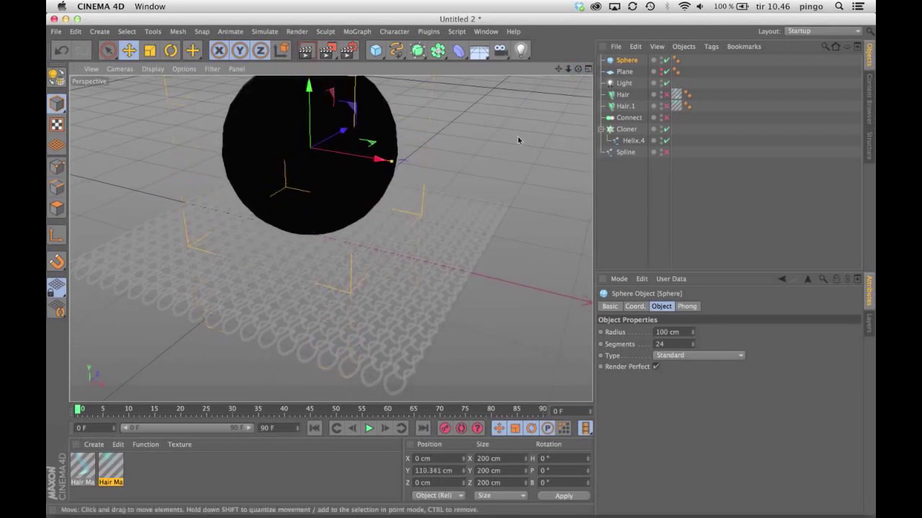
left_click_drag(558, 69, 552, 81)
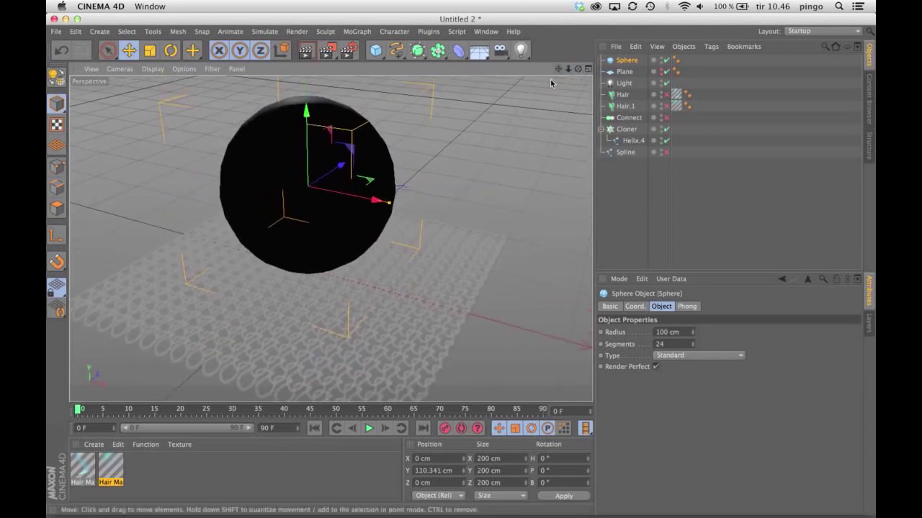
Link the Sphere as the Cloner's distribution object to wrap the helix strands around it.
left_click(626, 130)
left_click_drag(625, 60, 677, 389)
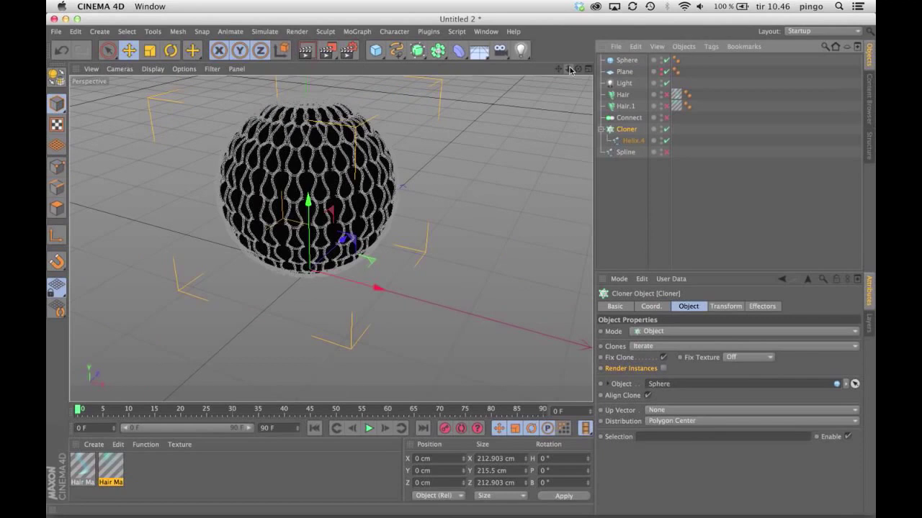
left_click_drag(569, 70, 573, 101)
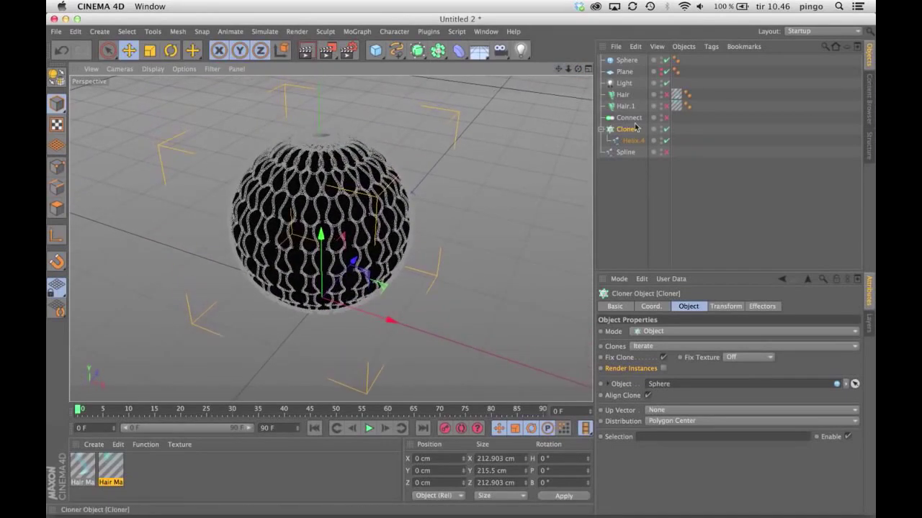
Enable Connect and Hair.1, and link Hair.1's guides to the Sphere instead of the Plane.
left_click(631, 120)
left_click(666, 118)
left_click(625, 106)
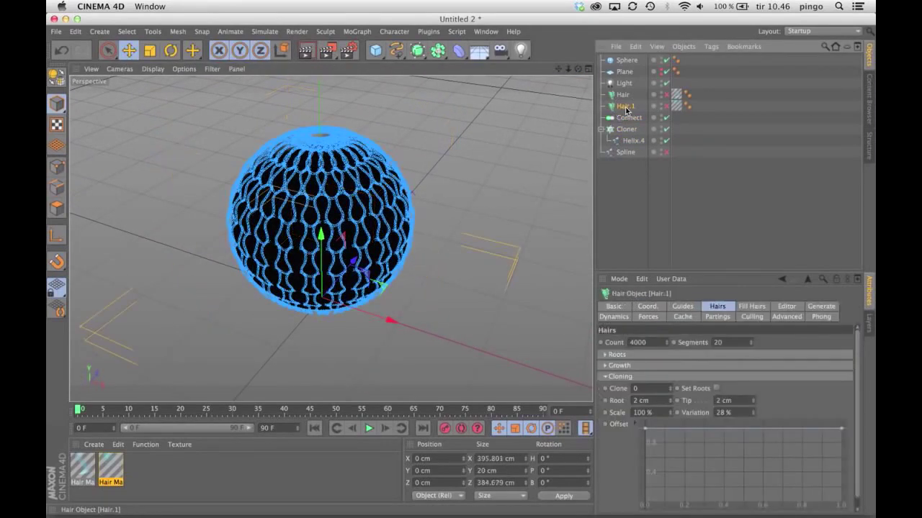
left_click(667, 106)
left_click(684, 308)
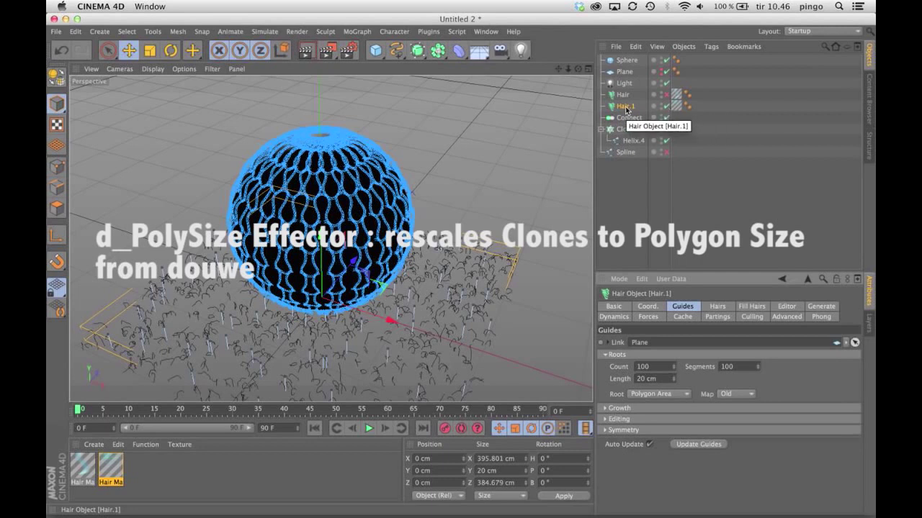
left_click_drag(624, 61, 653, 347)
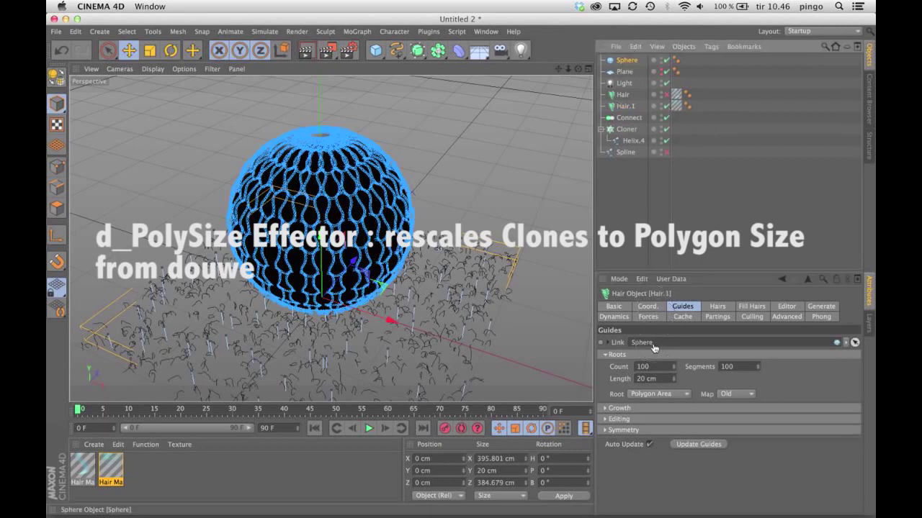
Hide the Sphere, re-enable the original Hair and render the knitted sphere with its stray fibres.
left_click(652, 95)
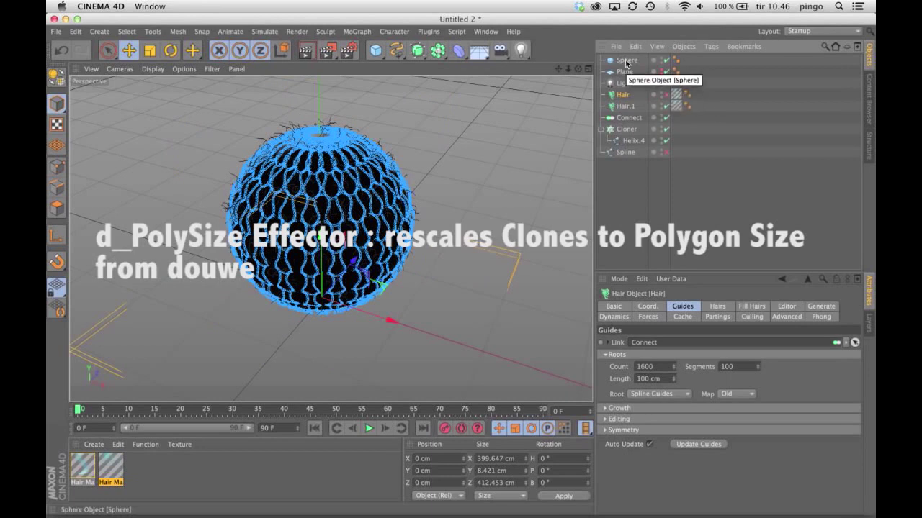
left_click(626, 118)
left_click(306, 49)
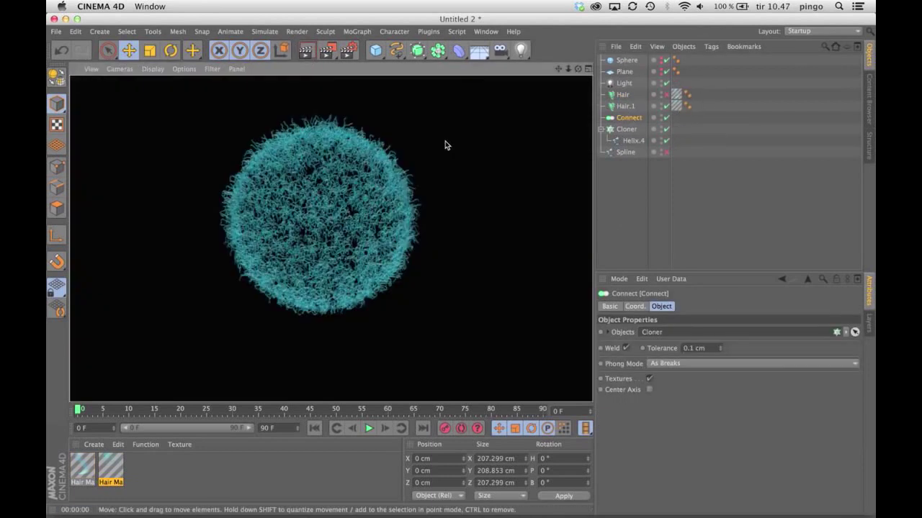
left_click(638, 173)
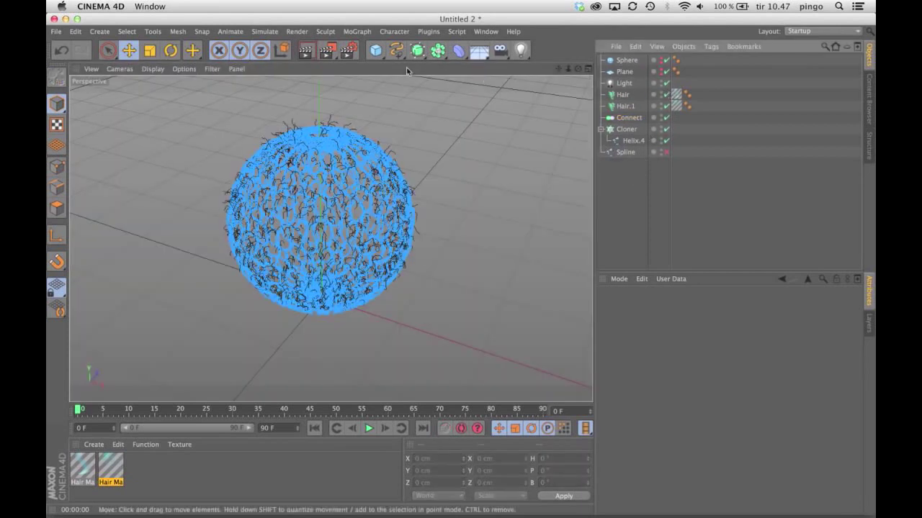
left_click(310, 52)
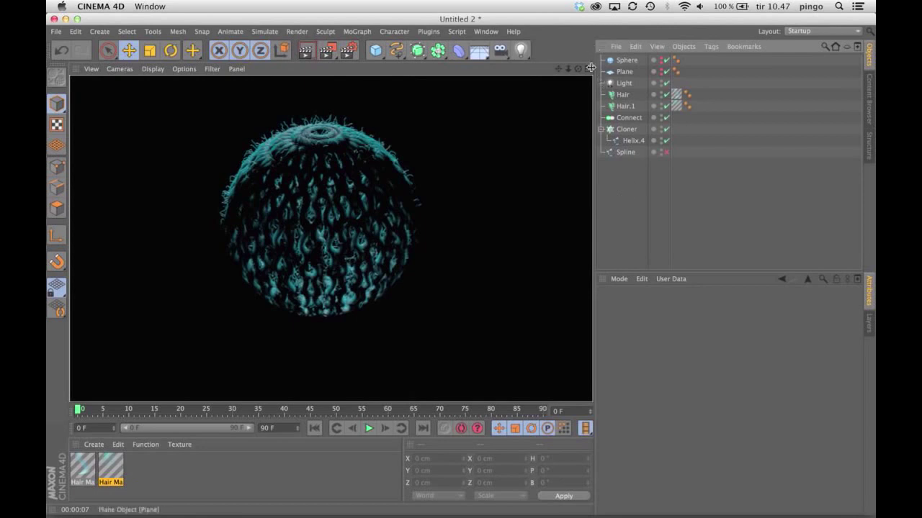
Move the Light to the other side of the knitted sphere, at about X -234 cm and Z -241 cm.
left_click(623, 85)
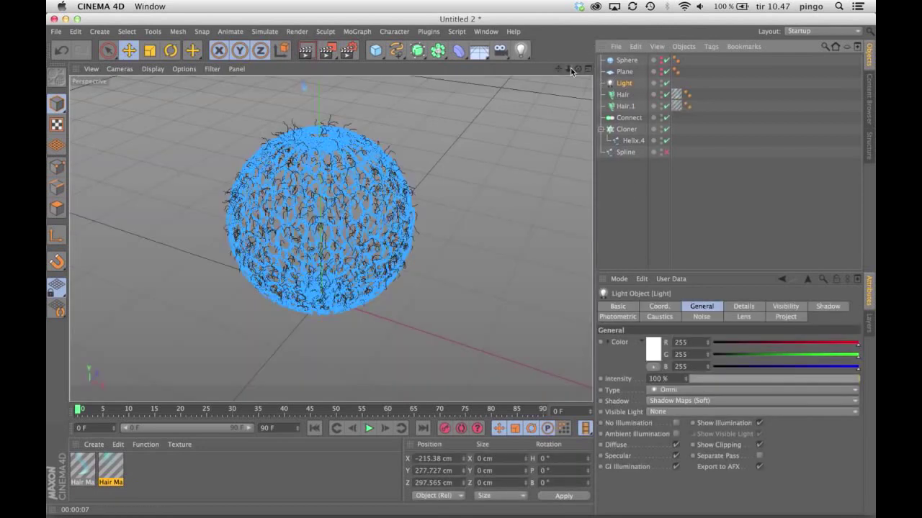
left_click_drag(568, 69, 515, 72)
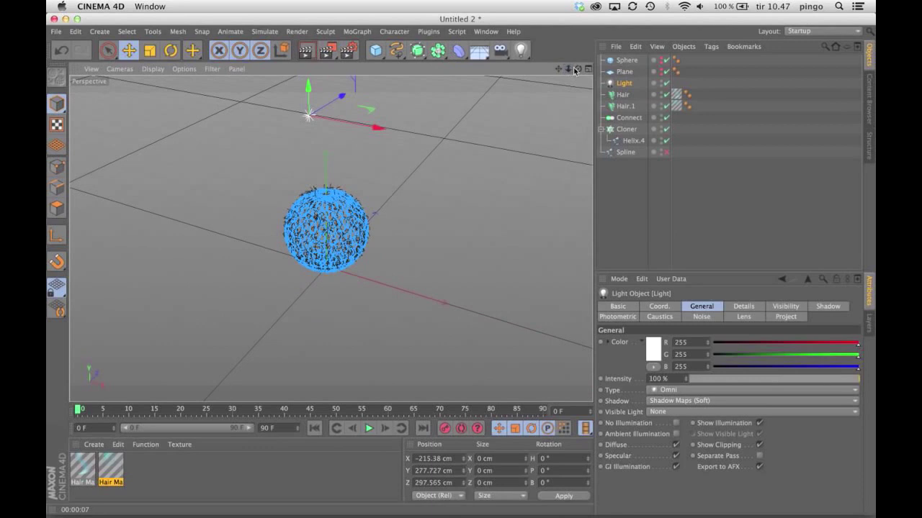
left_click(587, 69)
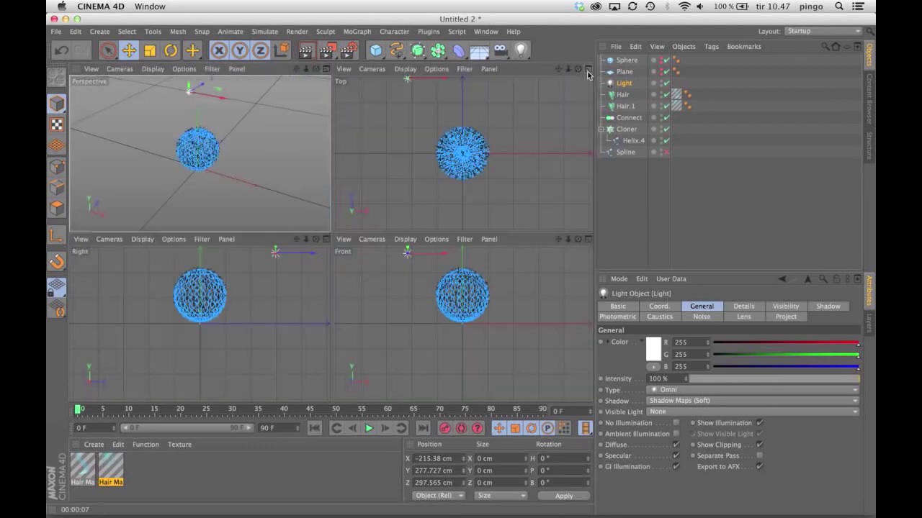
left_click_drag(315, 69, 191, 89)
left_click_drag(410, 95, 402, 230)
left_click(325, 68)
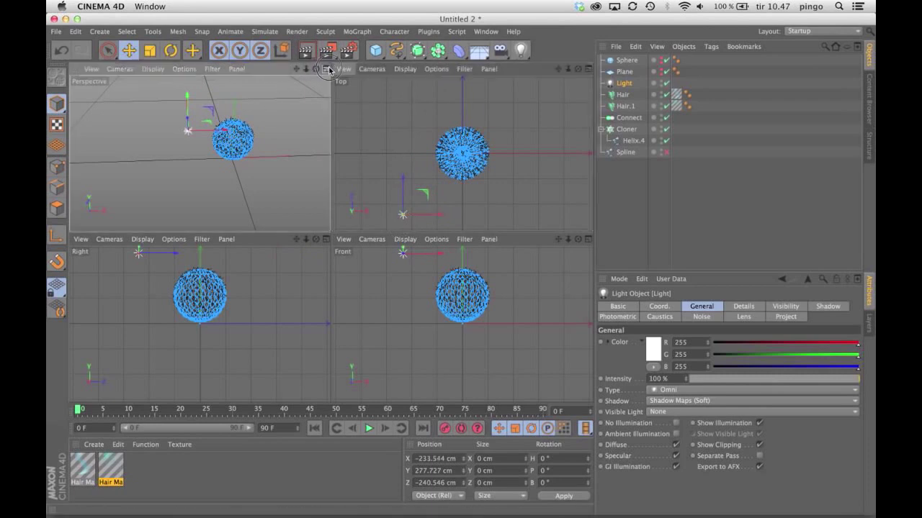
Render the knitted sphere from closer up to check the lighting from the repositioned Light.
left_click(633, 60)
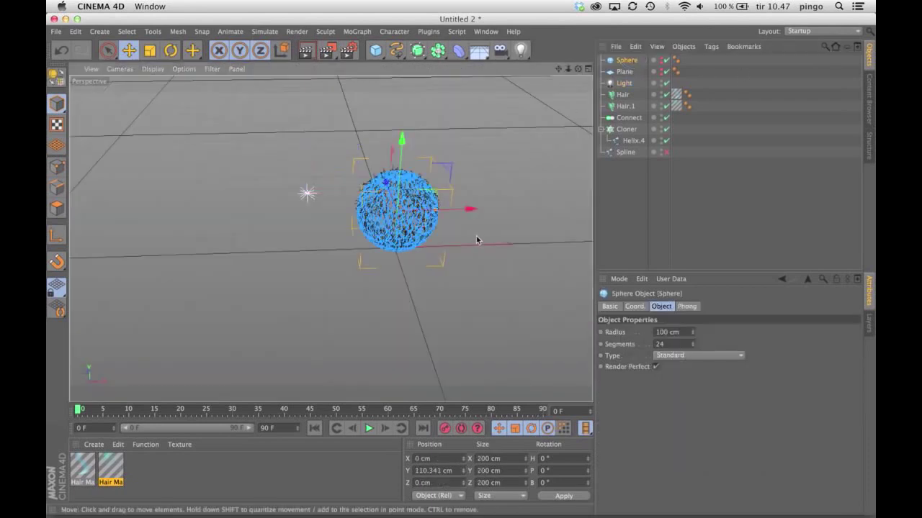
key("comma")
left_click(644, 223)
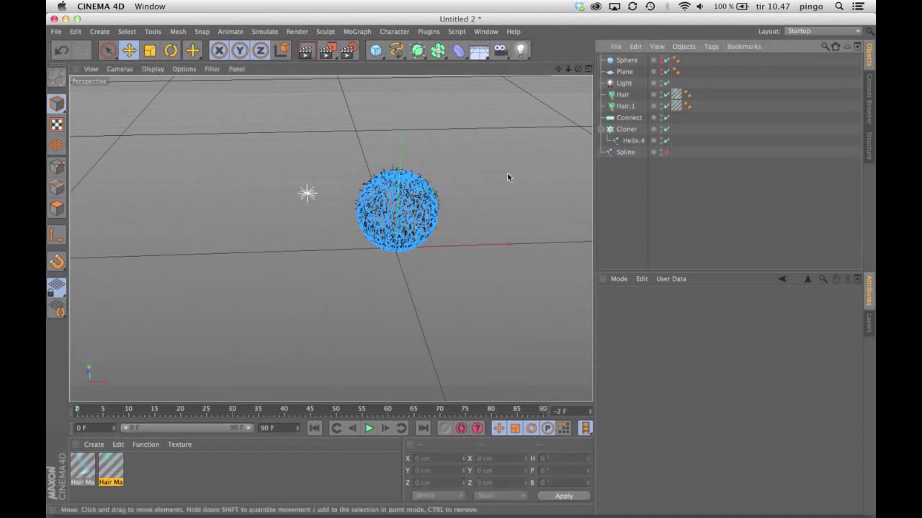
scroll(485, 214, "up", 8)
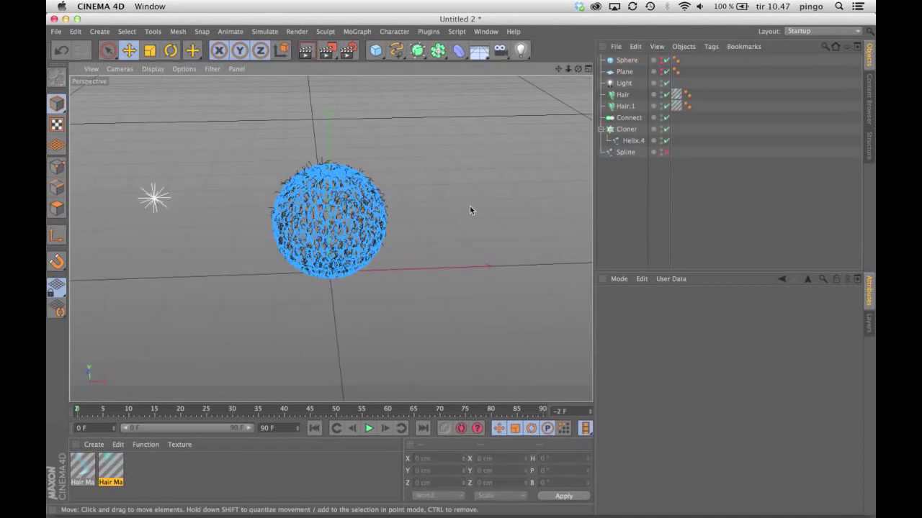
left_click_drag(474, 204, 401, 104, "alt")
left_click(306, 52)
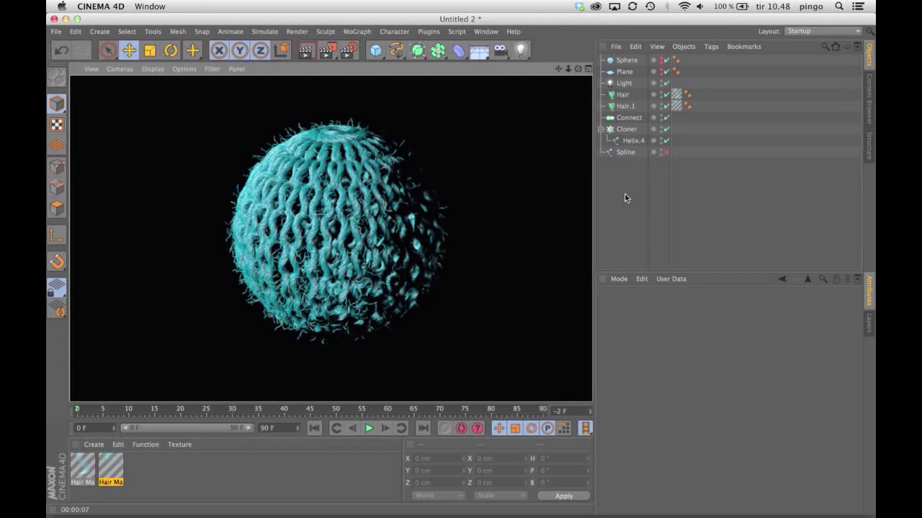
left_click(625, 198)
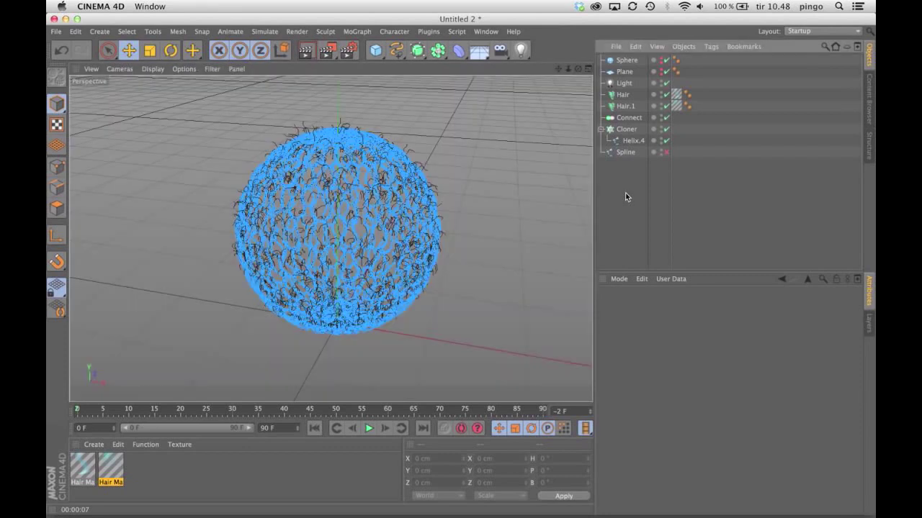
Change the Sphere's type to Hexahedron.
left_click_drag(568, 68, 645, 222)
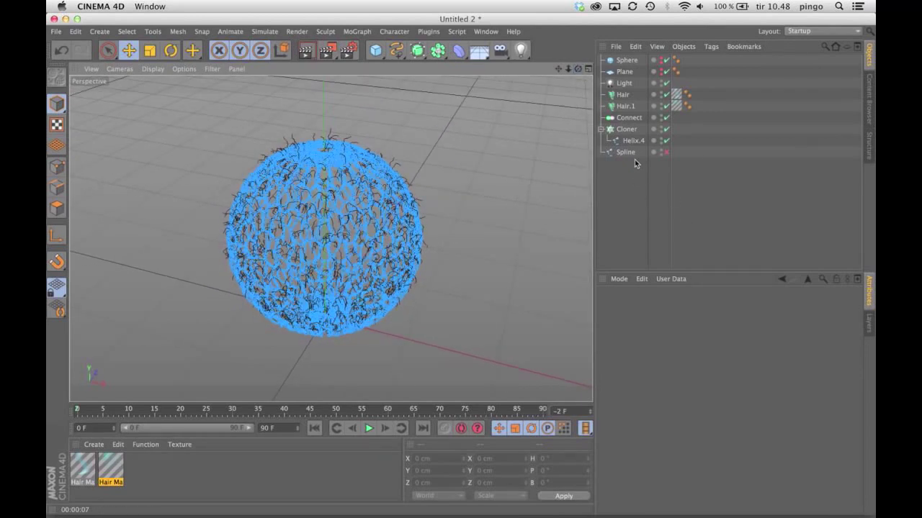
left_click(626, 61)
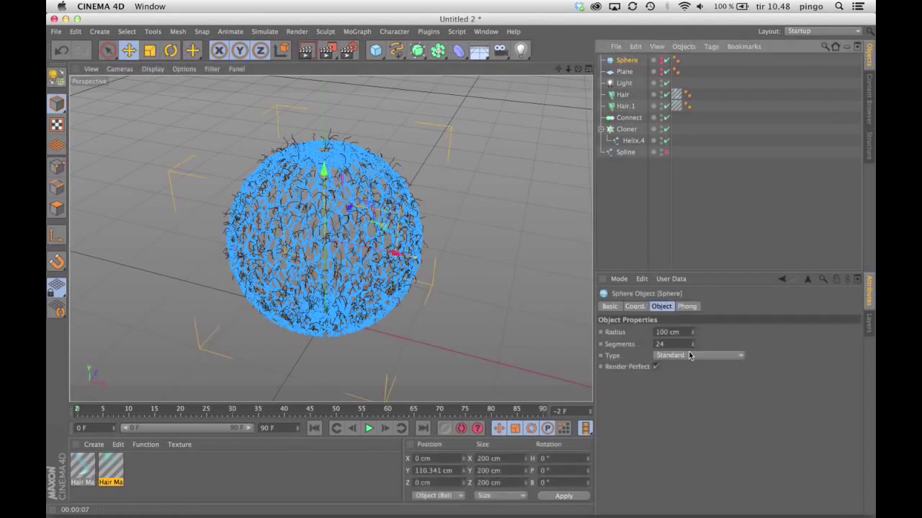
left_click(691, 355)
left_click(690, 390)
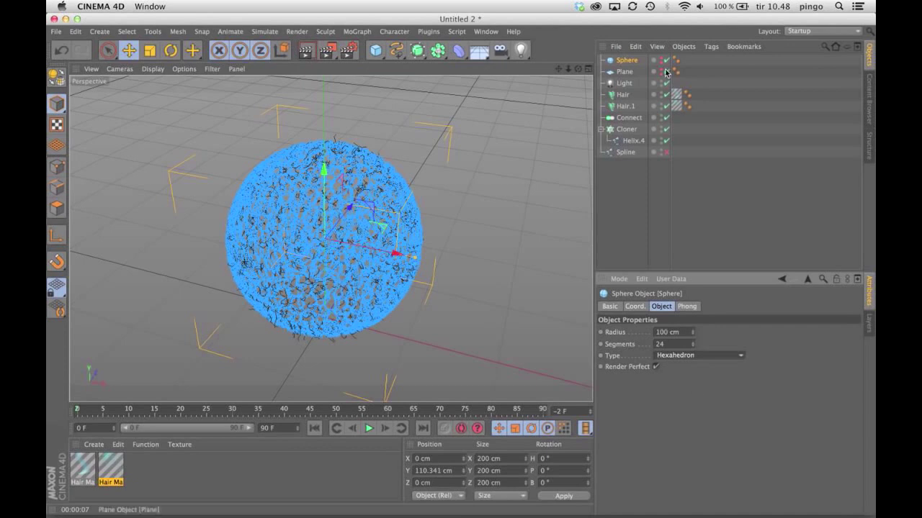
With both Hair objects and Connect disabled, set the Sphere's segments to 28 and re-enable Connect.
left_click_drag(666, 95, 666, 106)
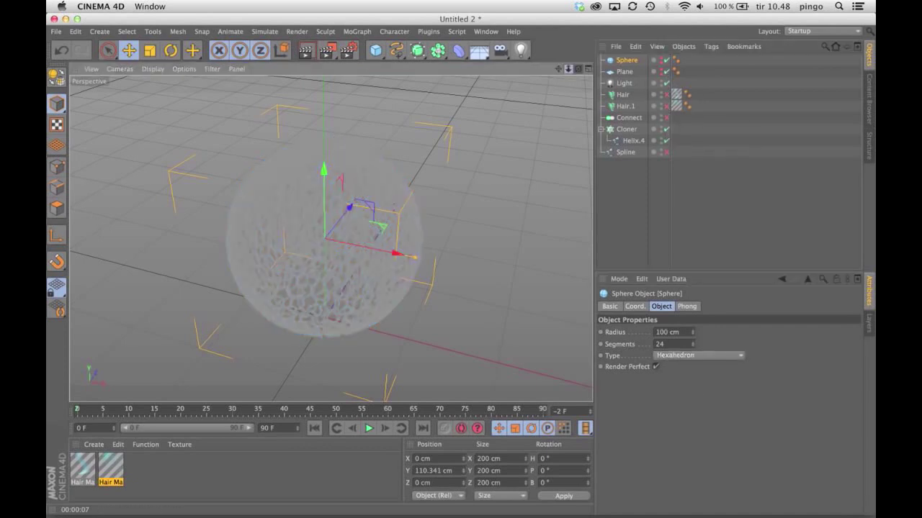
scroll(331, 239, "up", 3)
left_click_drag(579, 68, 509, 108)
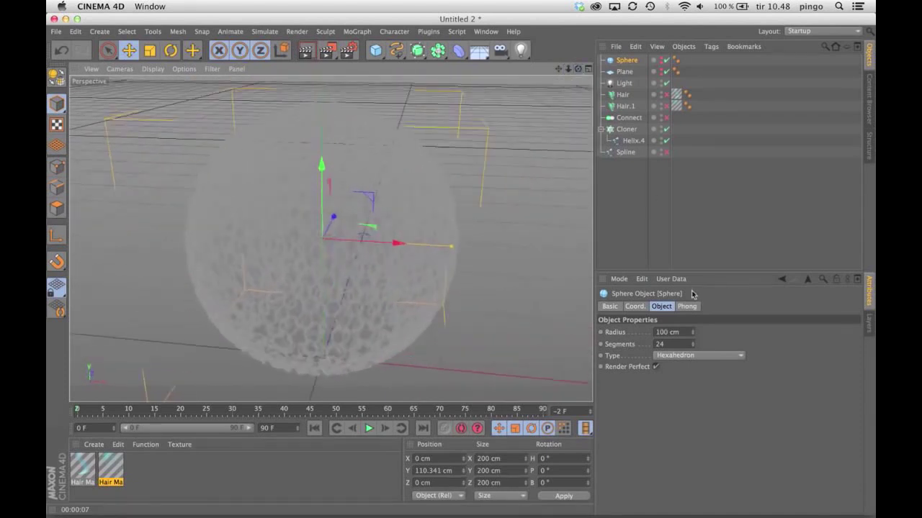
double_click(686, 343)
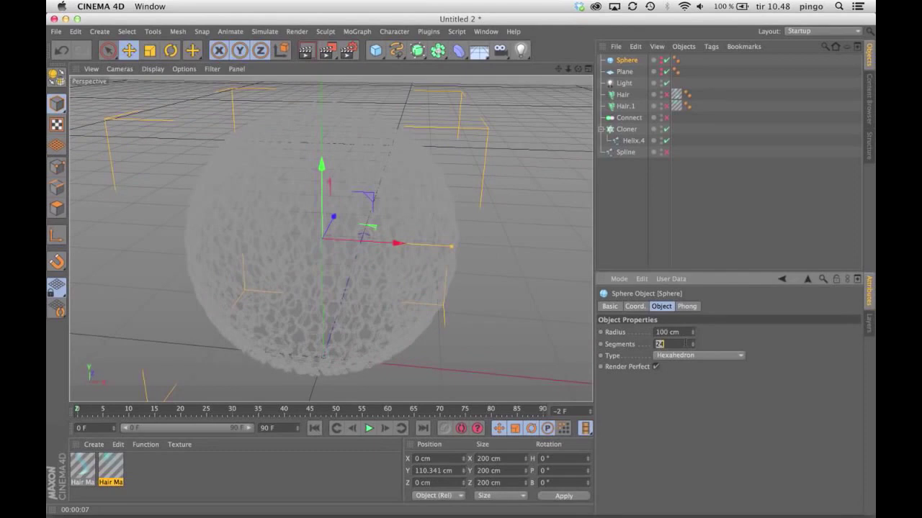
key("Return")
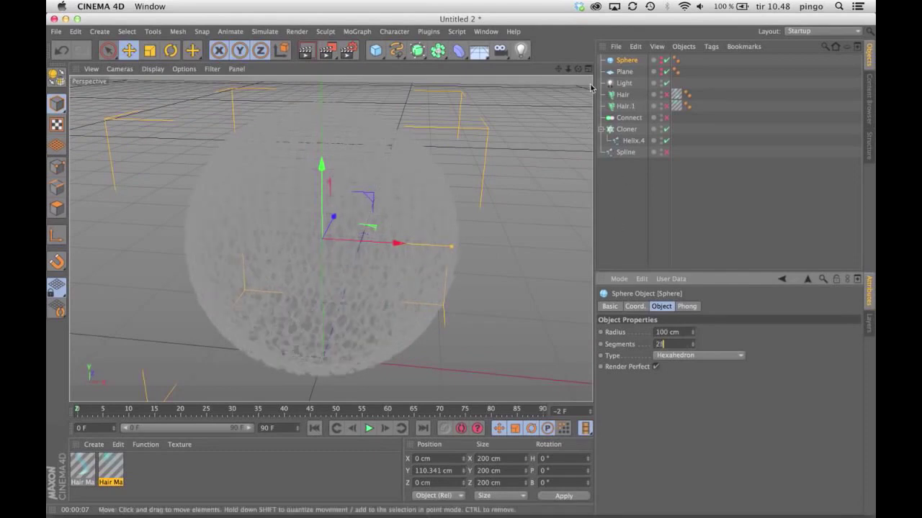
left_click(667, 118)
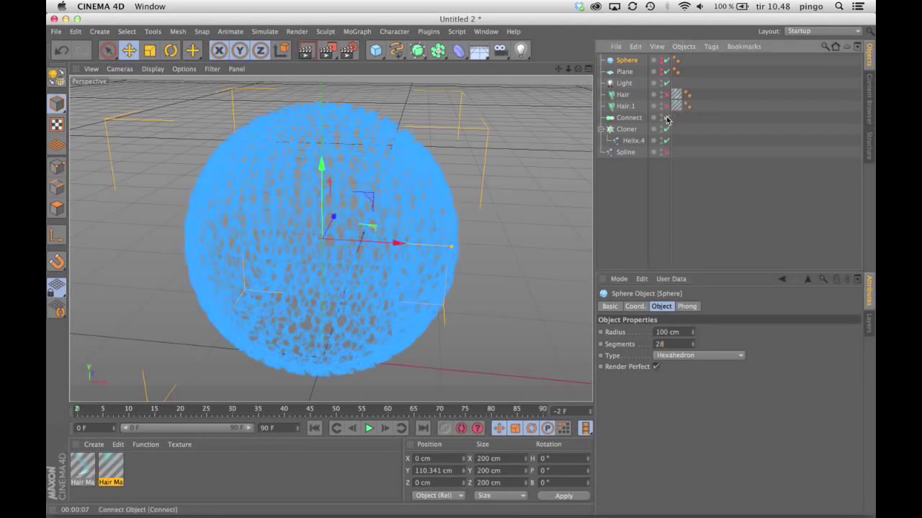
Re-enable both Hair objects and render the 28-segment knitted sphere in the viewport from a slightly higher angle.
left_click(667, 106)
left_click(667, 95)
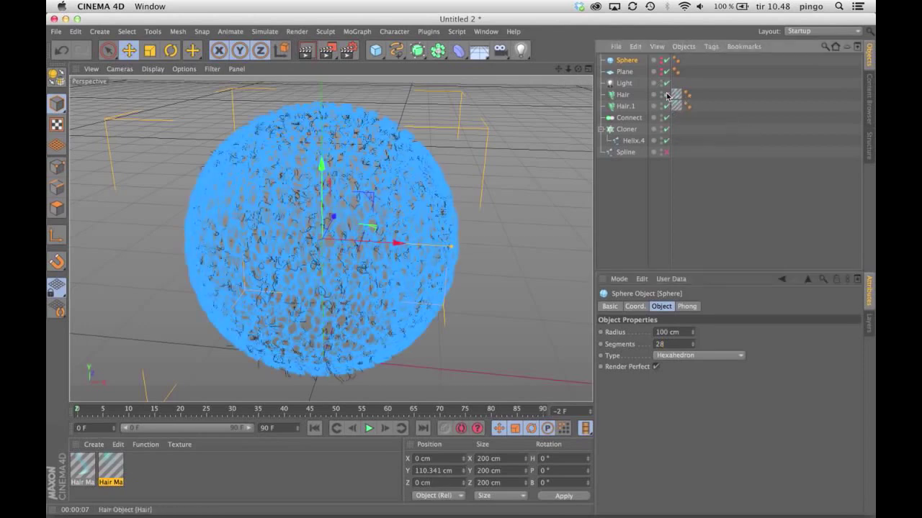
left_click_drag(578, 69, 567, 70)
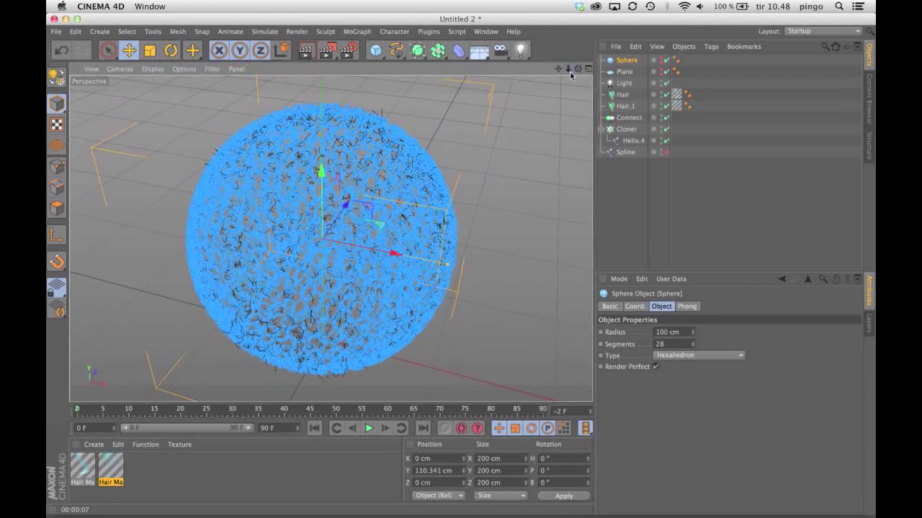
left_click(306, 50)
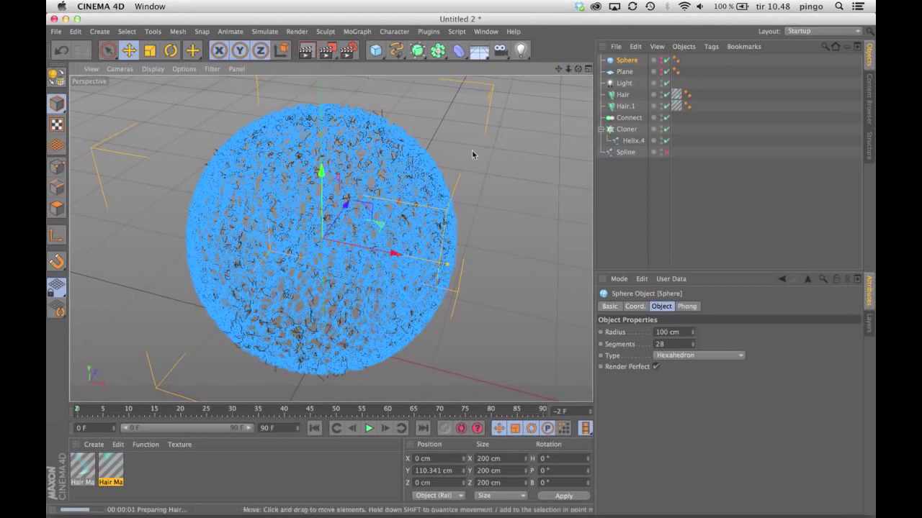
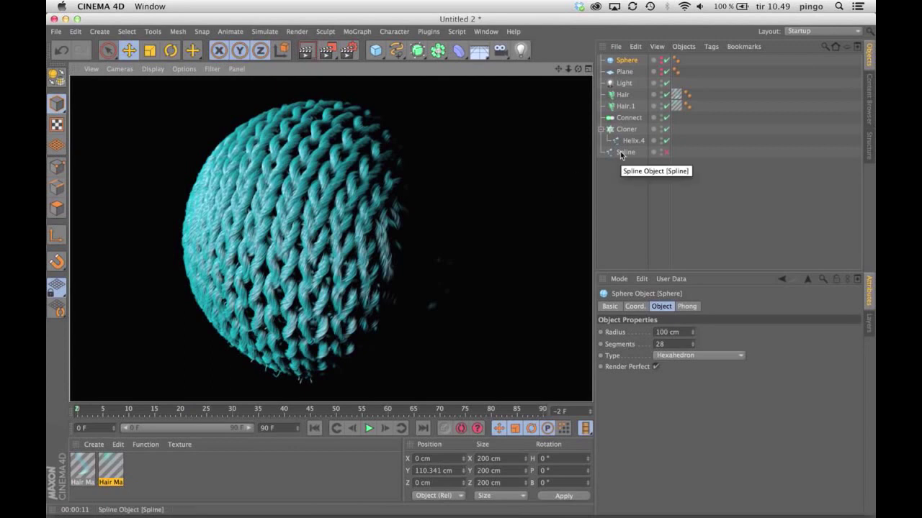
Lengthen the guides of Hair.1, trying 50 cm first and settling on 40 cm.
left_click(625, 106)
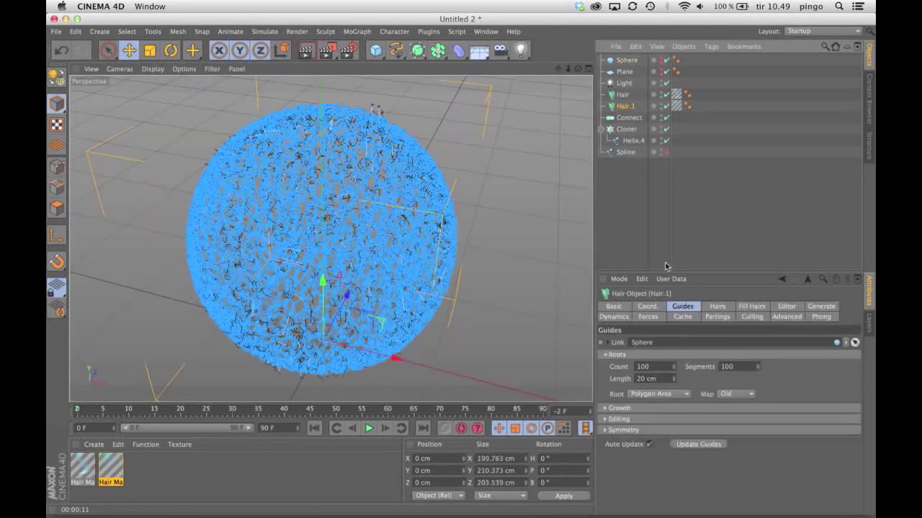
left_click(658, 379)
type("50")
key("Return")
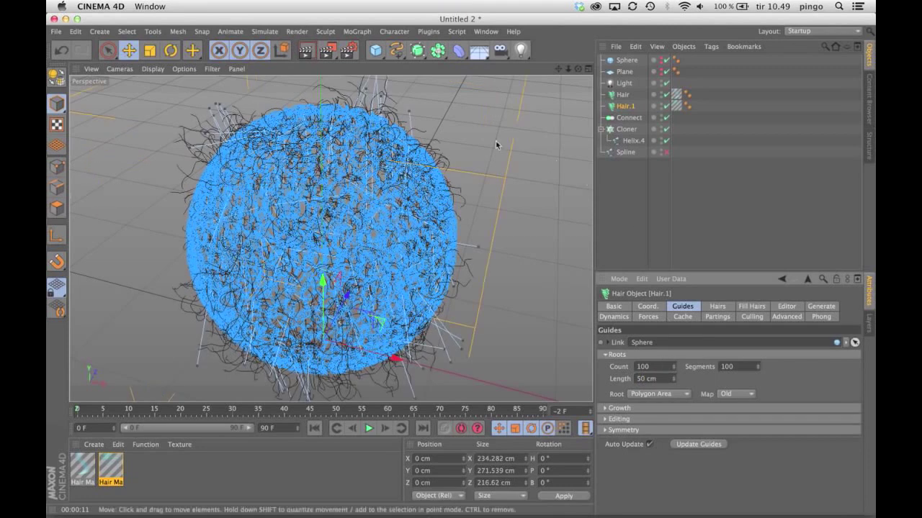
left_click(652, 379)
type("40")
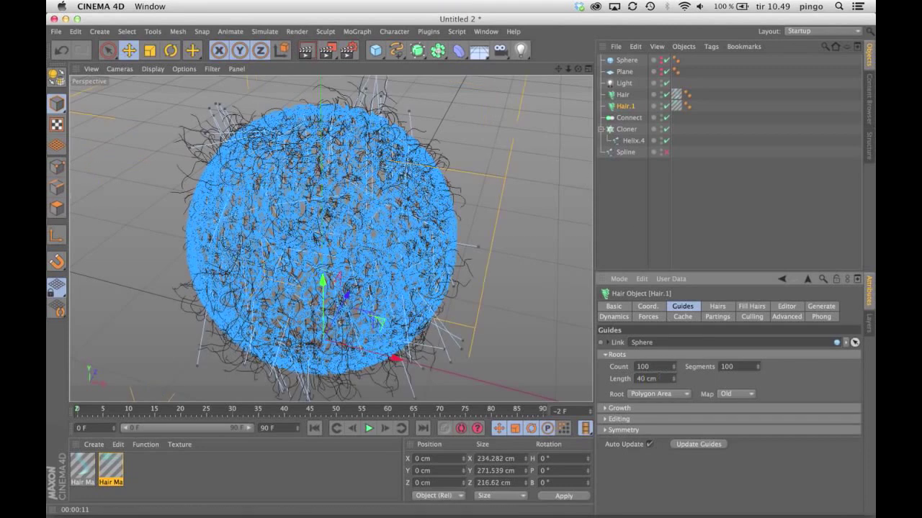
key("Return")
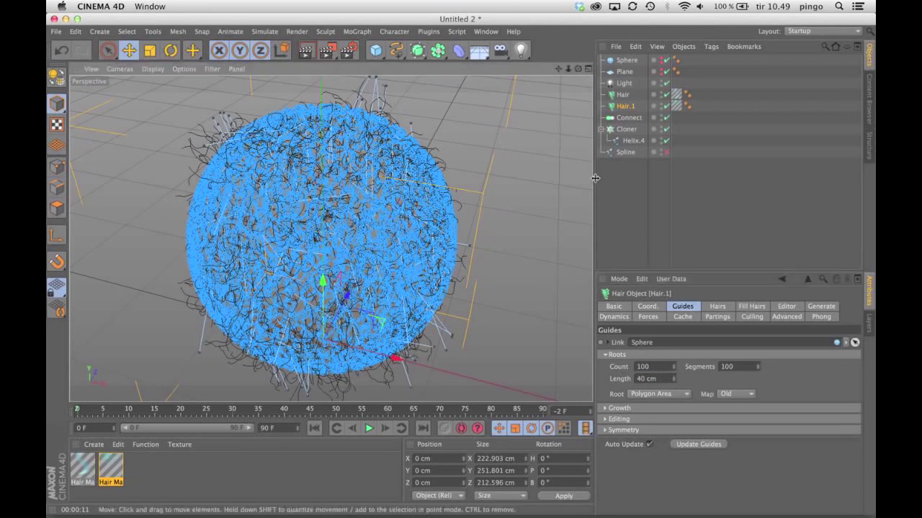
Render the sphere with the longer stray fibres to the Picture Viewer, and close the viewer after checking it.
left_click(718, 307)
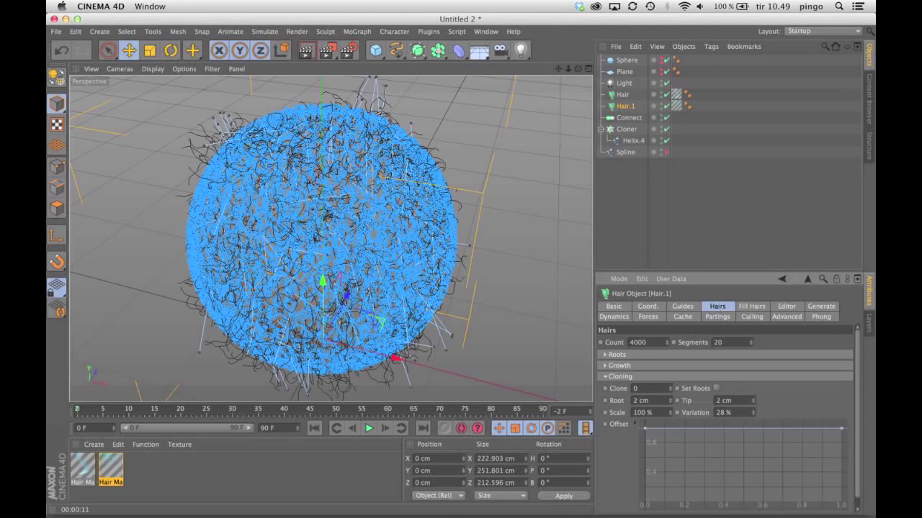
left_click(333, 57)
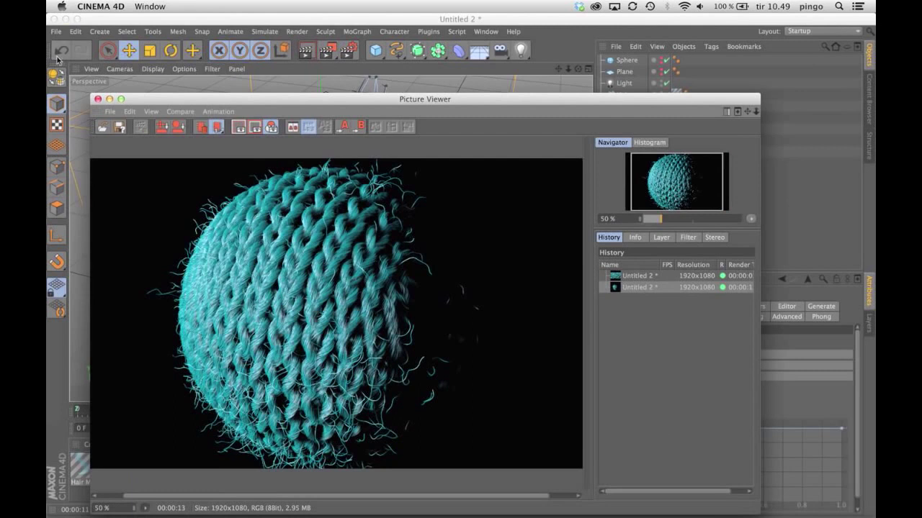
left_click(98, 99)
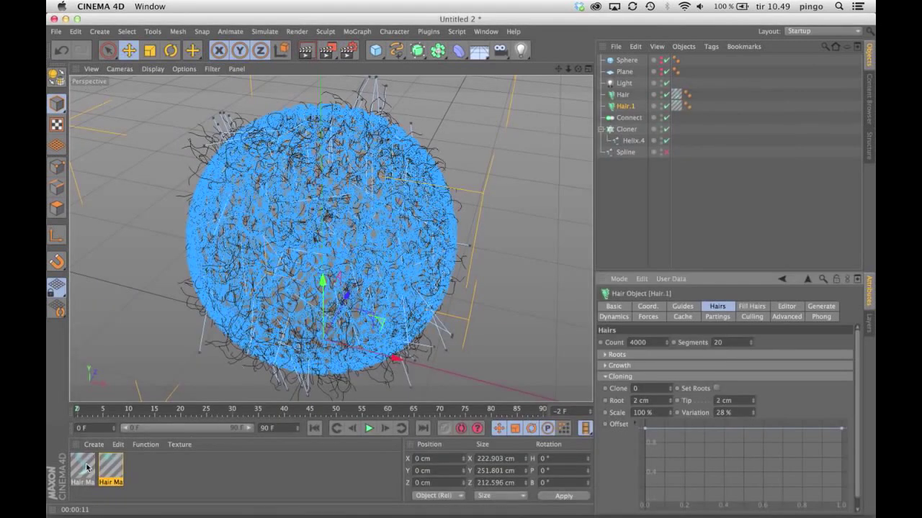
Change the Color of Hair Mat to the saved greyish-blue swatch (H 209°, S 37.5%, V 74%).
double_click(86, 468)
left_click(260, 211)
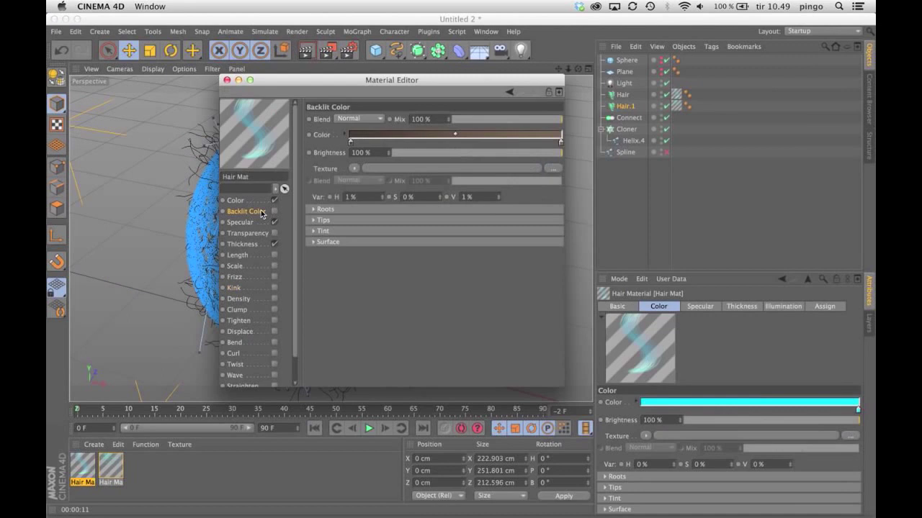
left_click(263, 203)
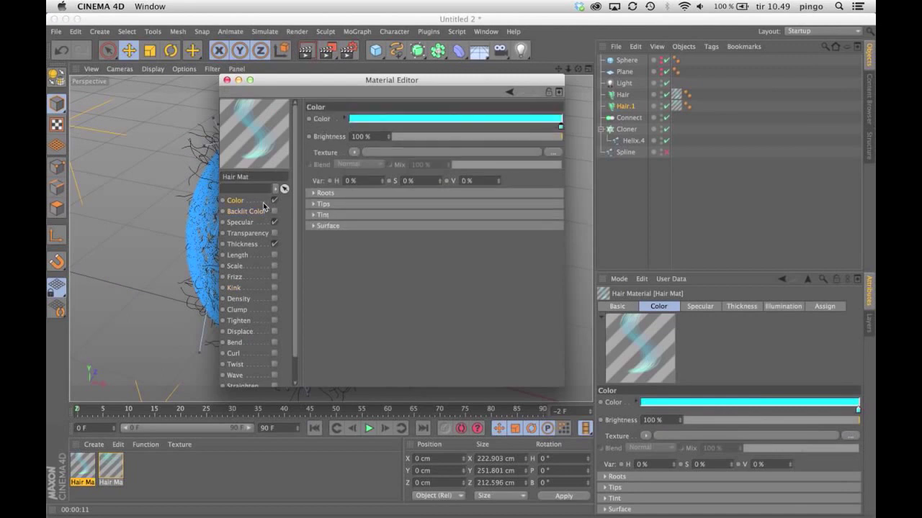
left_click(555, 120)
left_click(486, 101)
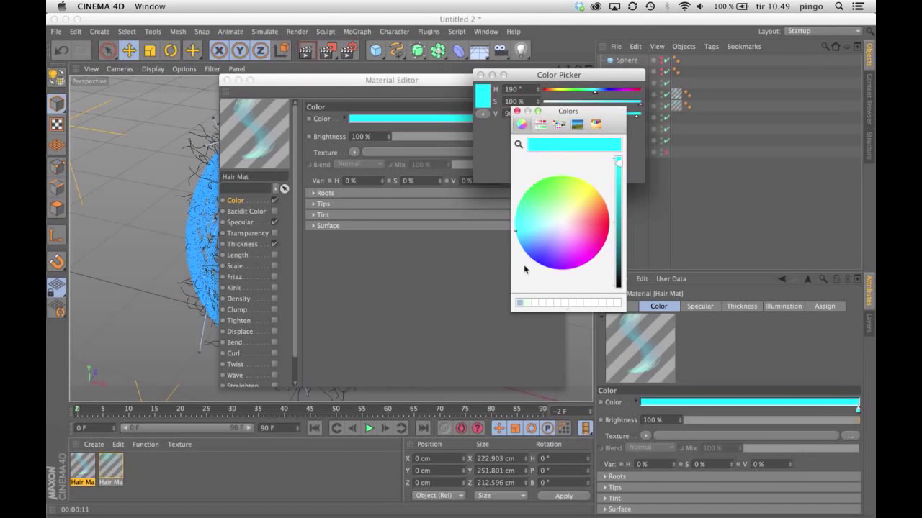
left_click(521, 303)
left_click(516, 112)
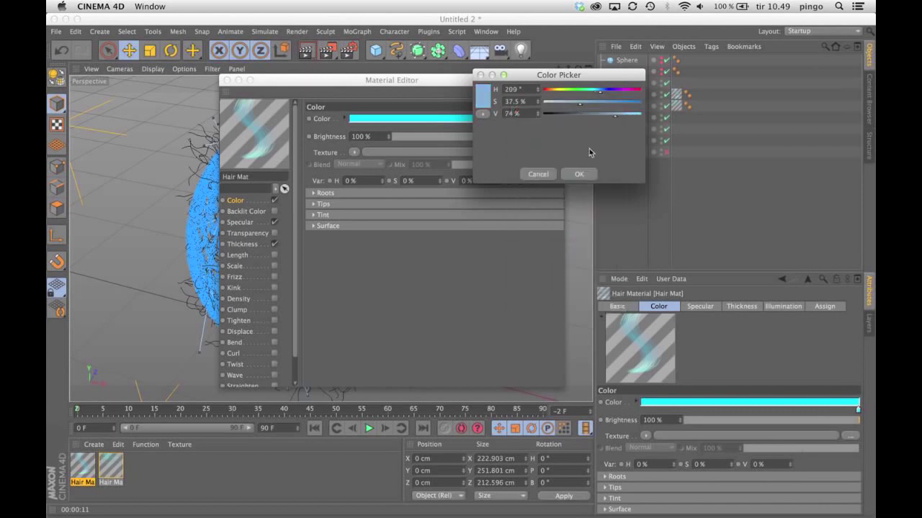
left_click(584, 172)
Enable Backlit Color on Hair Mat and reduce its gradient to a single knot in the saved greyish-blue swatch.
left_click(274, 210)
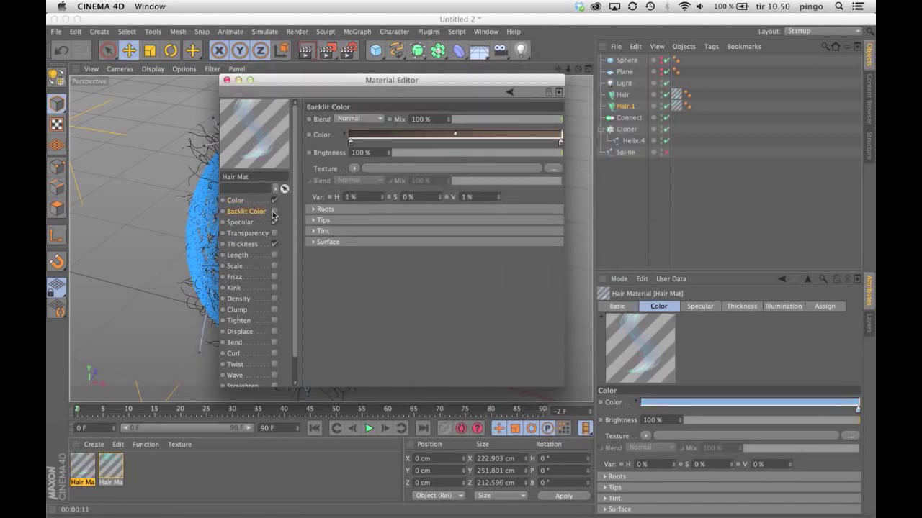
left_click_drag(350, 142, 354, 161)
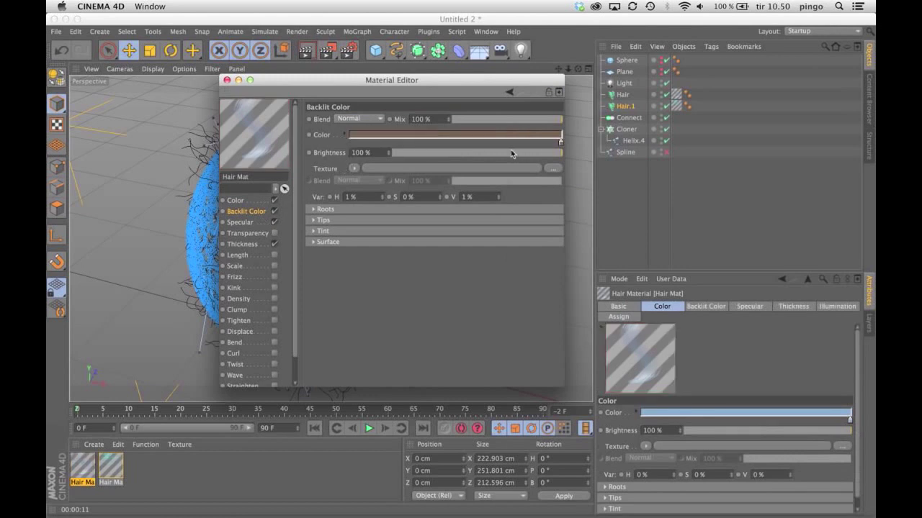
double_click(560, 144)
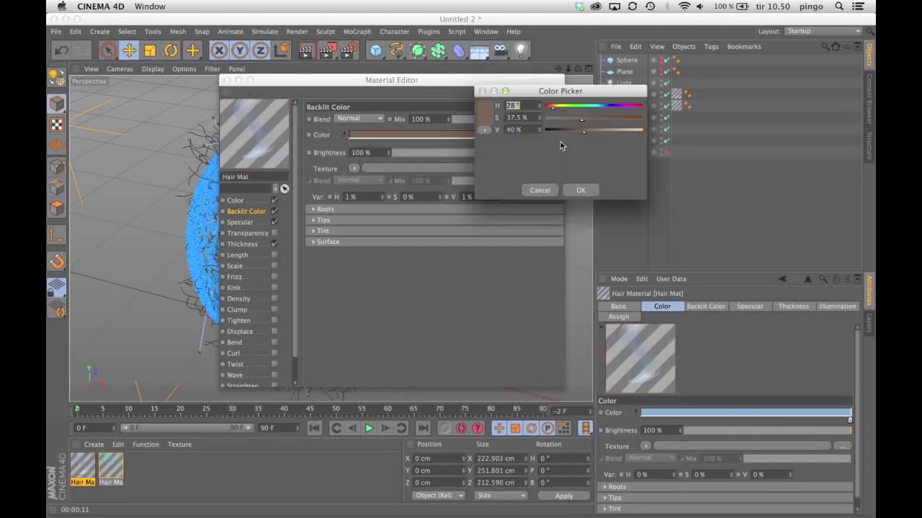
left_click(484, 109)
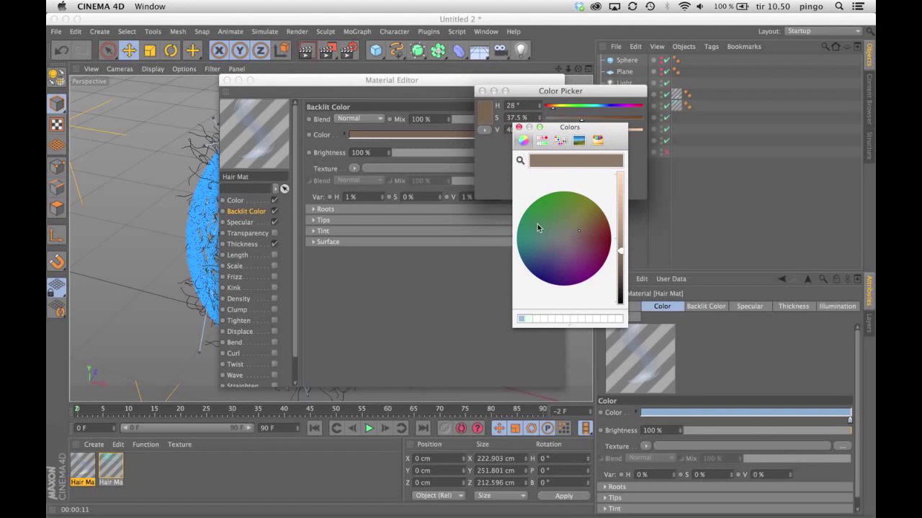
left_click(521, 319)
left_click(519, 127)
left_click(584, 190)
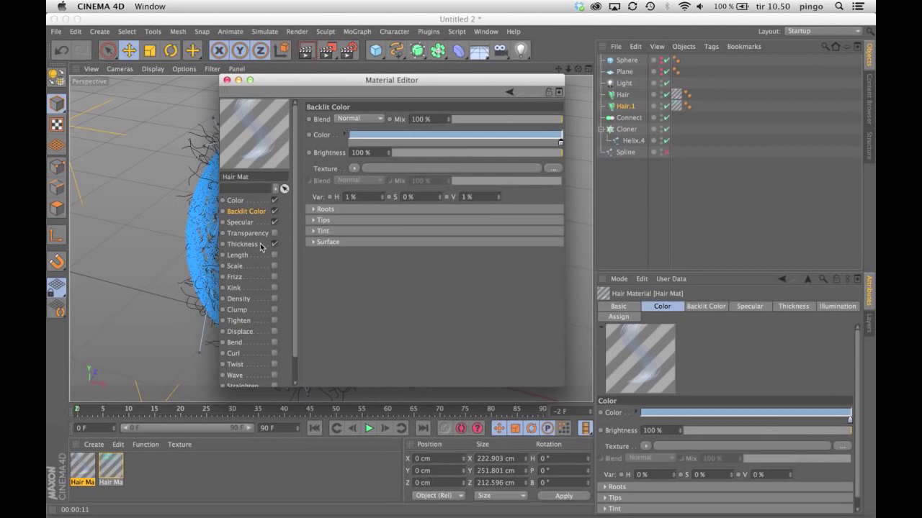
left_click(227, 80)
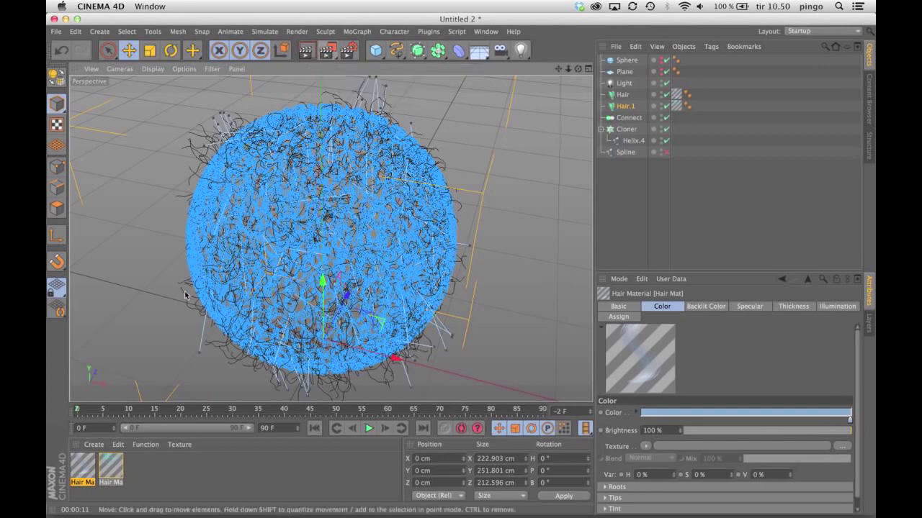
Change the Color of Hair Mat.1 to the same saved greyish-blue swatch.
double_click(111, 465)
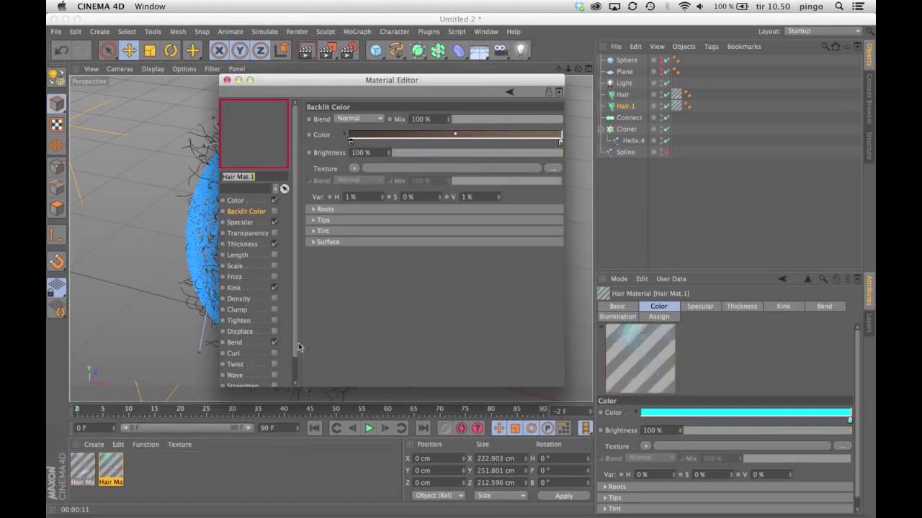
left_click(256, 202)
left_click(561, 127)
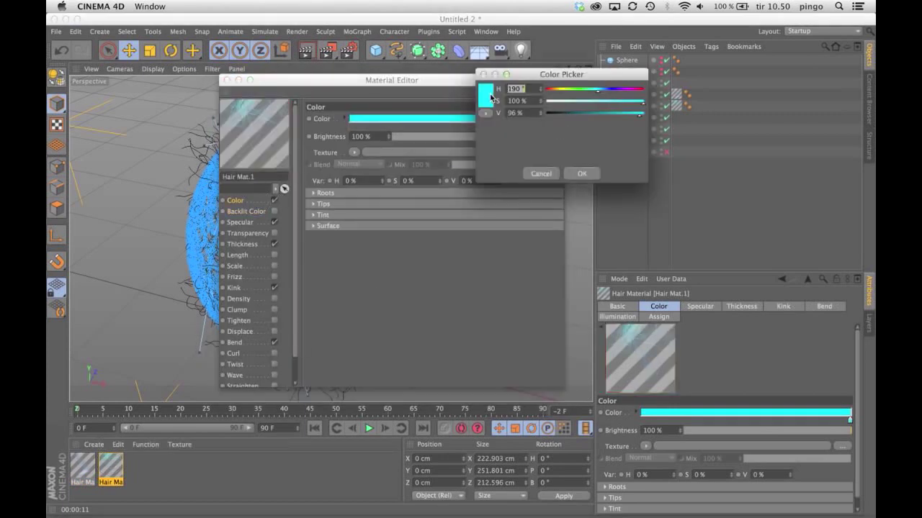
left_click(487, 112)
left_click(520, 304)
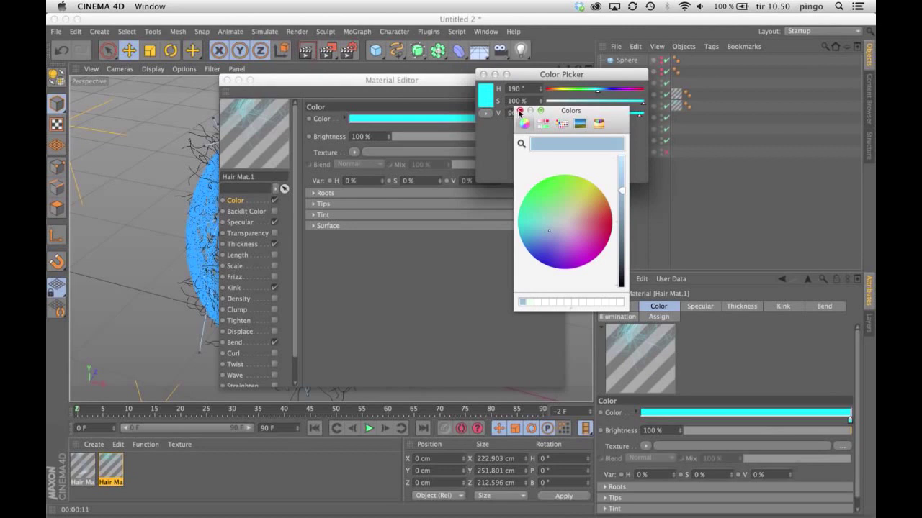
left_click(519, 110)
left_click(588, 173)
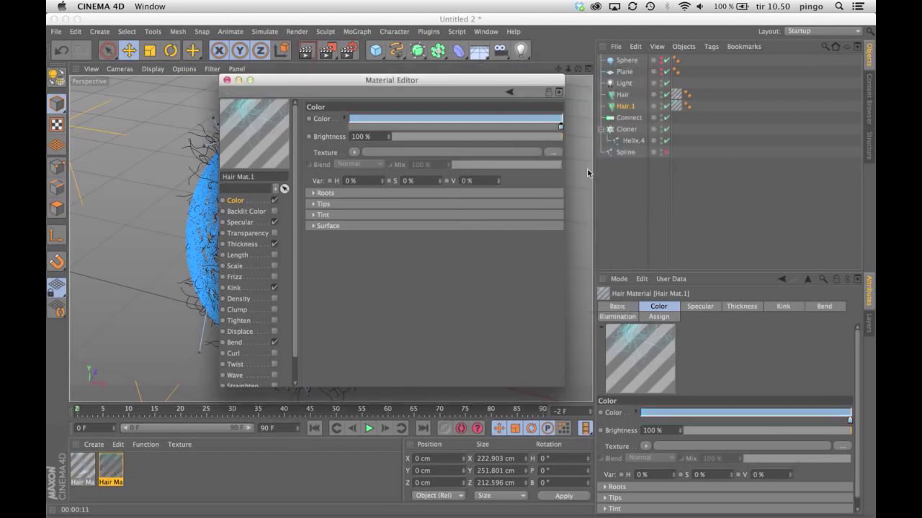
Enable Backlit Color on Hair Mat.1 and reduce its gradient to a single knot in the saved greyish-blue swatch.
left_click(240, 223)
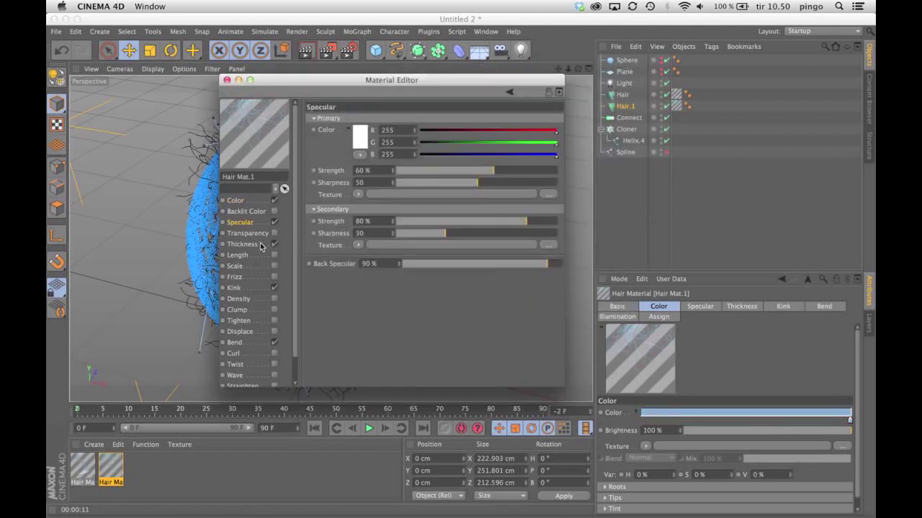
left_click(249, 210)
left_click(275, 211)
left_click_drag(358, 145, 567, 150)
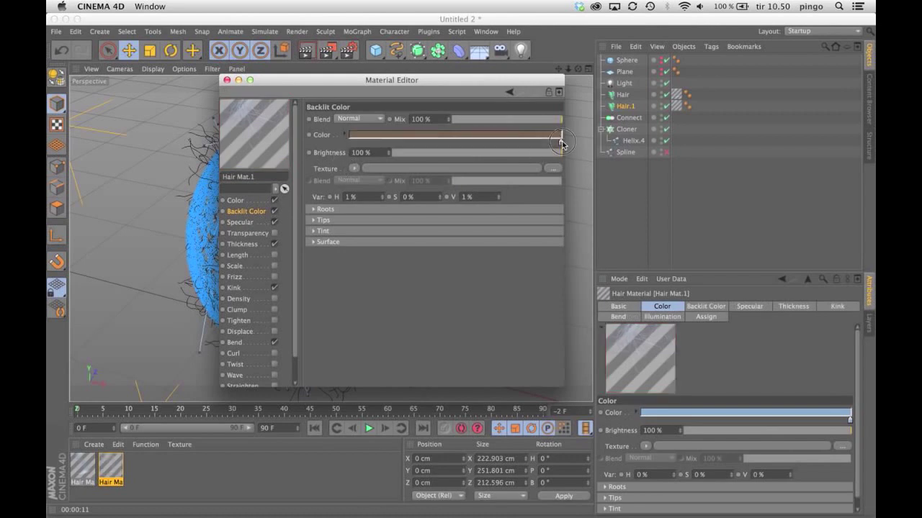
double_click(562, 143)
left_click(484, 121)
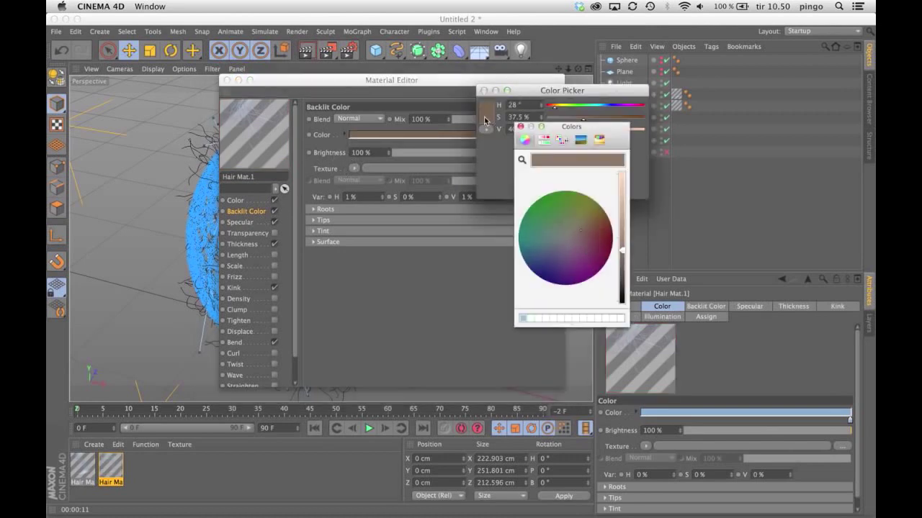
left_click(523, 318)
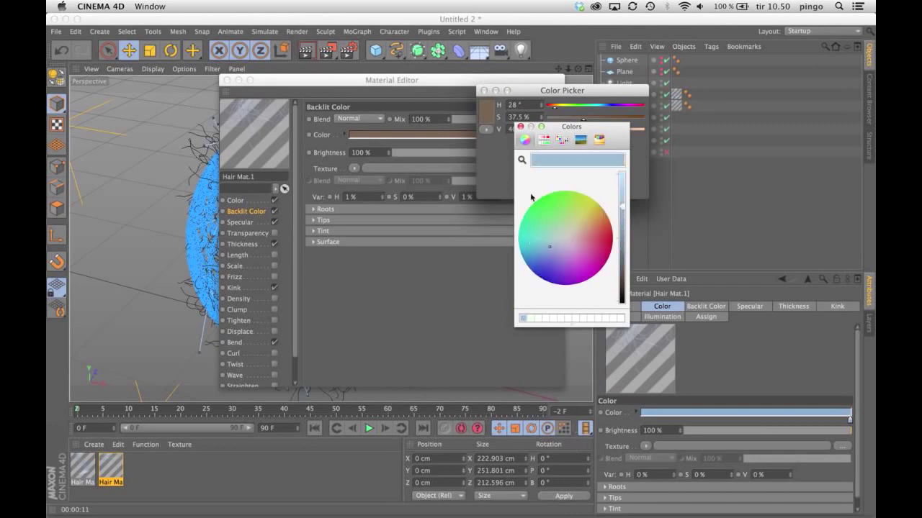
left_click(520, 127)
left_click(591, 189)
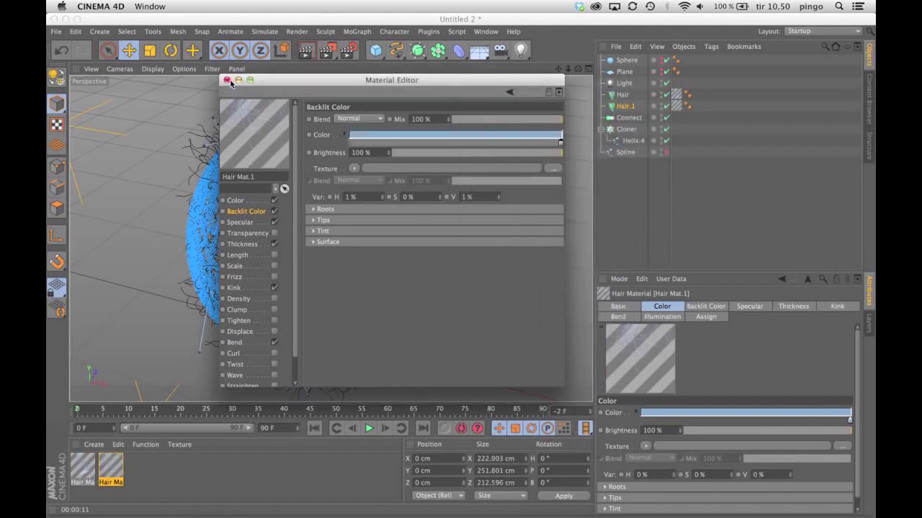
left_click(227, 80)
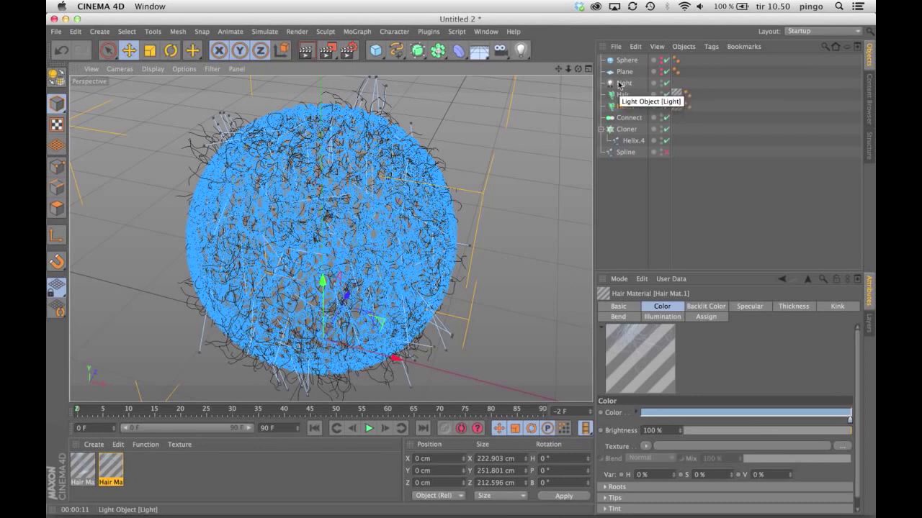
Render the greyish-blue knitted sphere to the Picture Viewer, and close the viewer after checking the new colours.
left_click(327, 50)
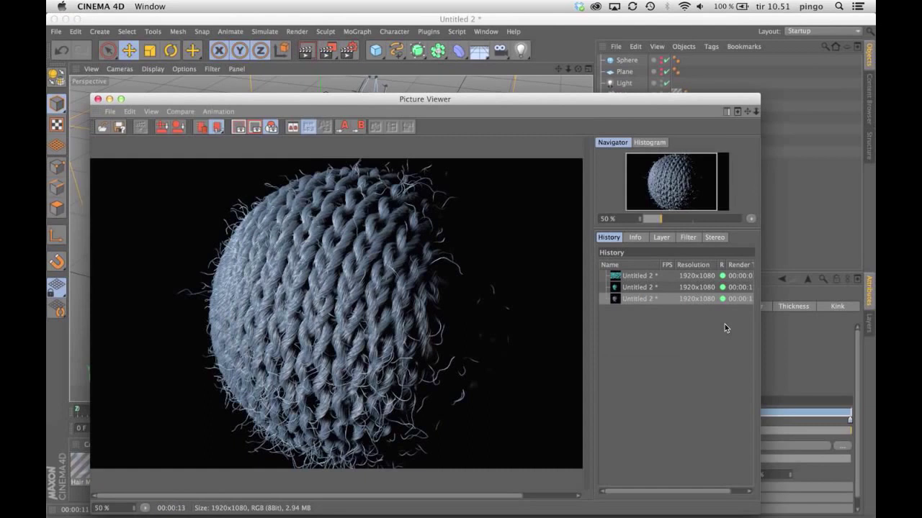
left_click(98, 99)
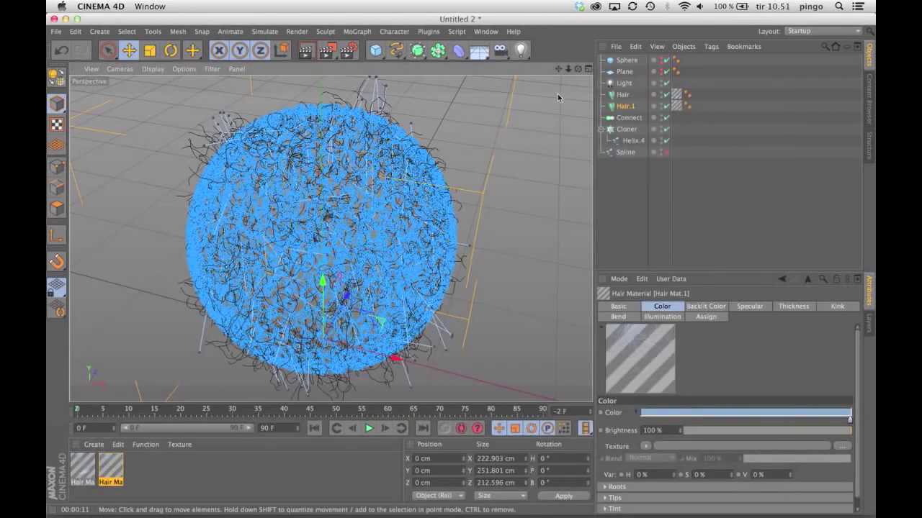
scroll(520, 126, "down", 3)
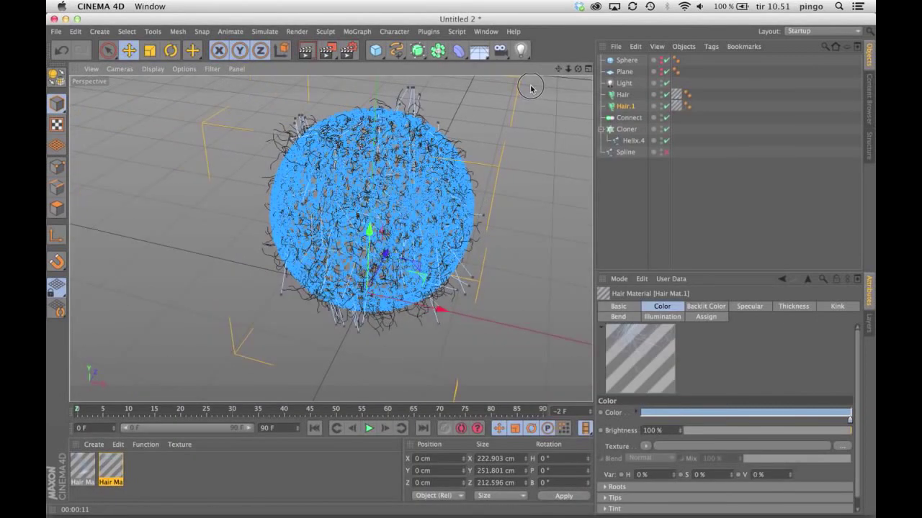
left_click_drag(558, 70, 527, 90)
left_click_drag(579, 70, 558, 72)
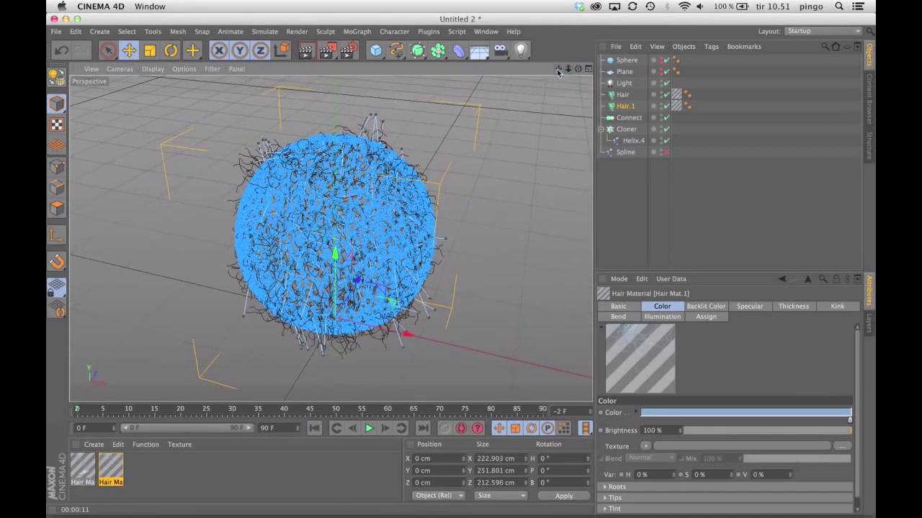
Set the shadow density of Light to 90%.
left_click(624, 83)
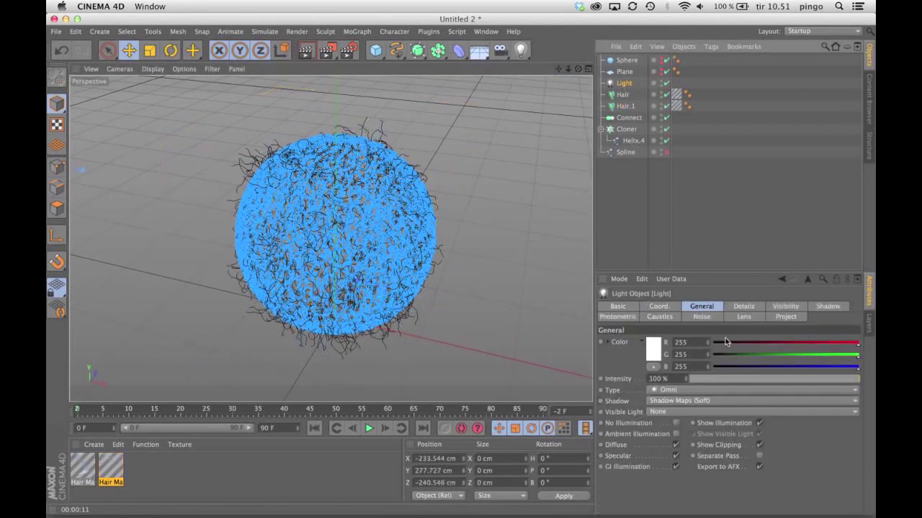
left_click(702, 308)
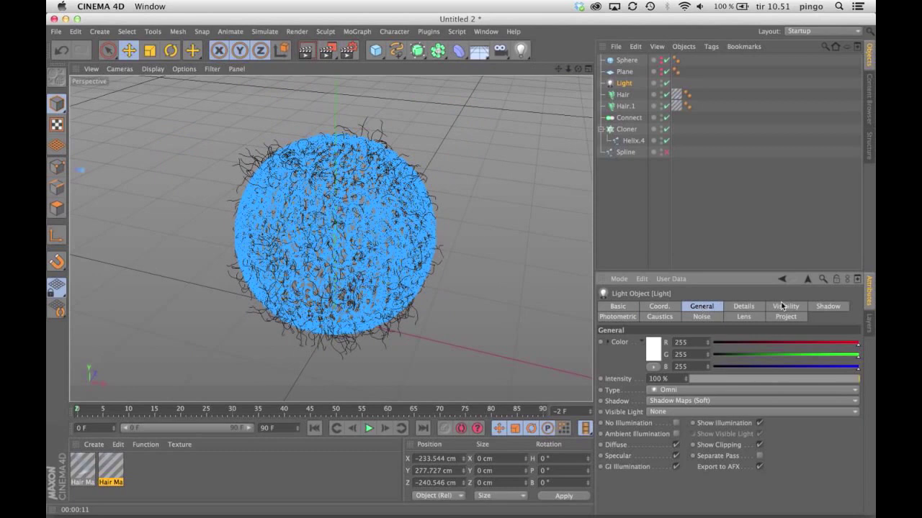
left_click(818, 308)
left_click(693, 358)
type("90")
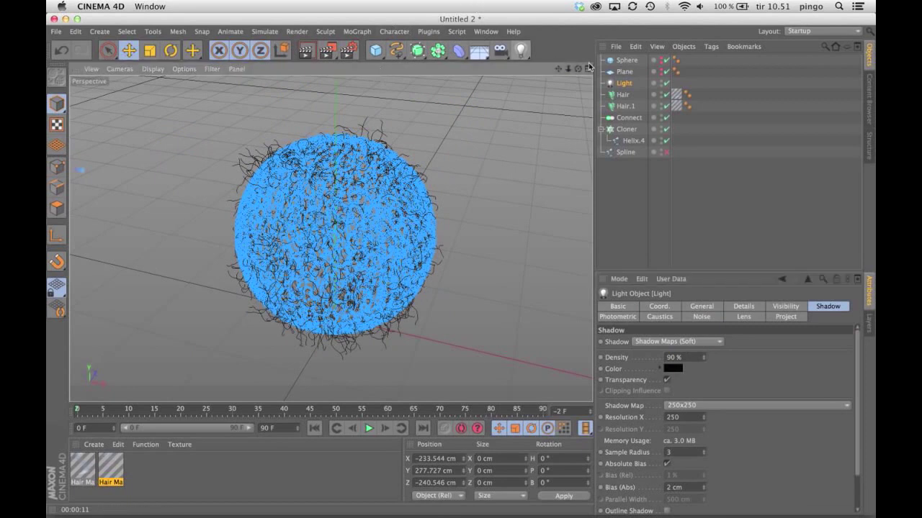
Duplicate Light and place the copy low on the opposite side of the sphere, at about X 317, Y -8, Z 73 cm.
left_click(589, 69)
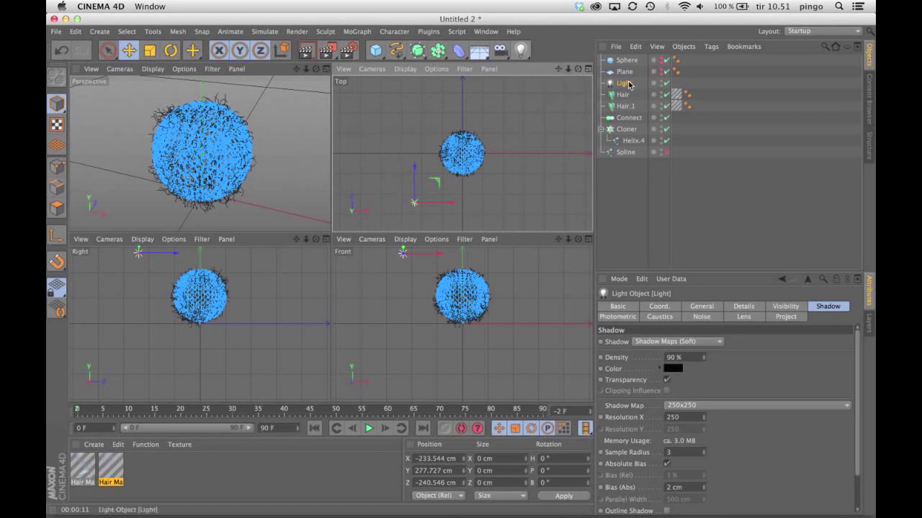
left_click_drag(626, 84, 632, 97, "ctrl")
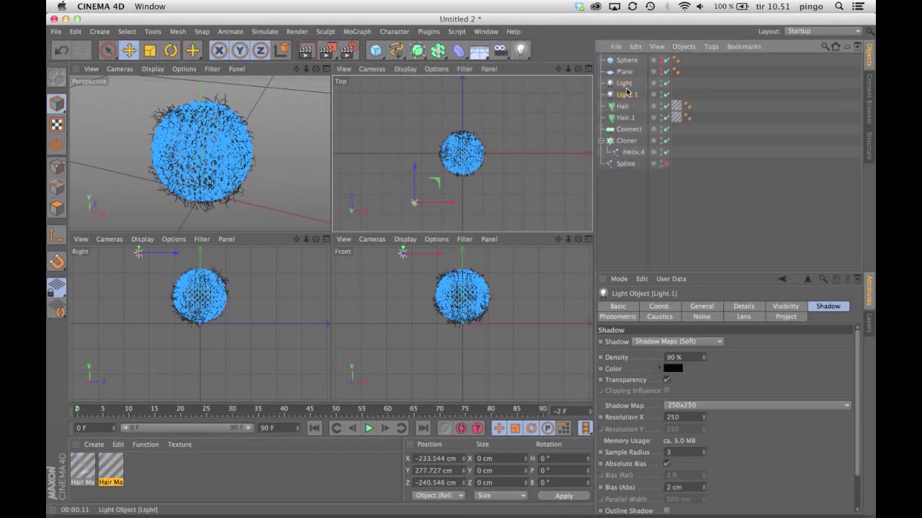
left_click_drag(537, 156, 562, 115)
left_click_drag(537, 283, 538, 350)
mouse_move(539, 189)
left_mouse_down()
mouse_move(548, 182)
mouse_move(551, 192)
left_mouse_up()
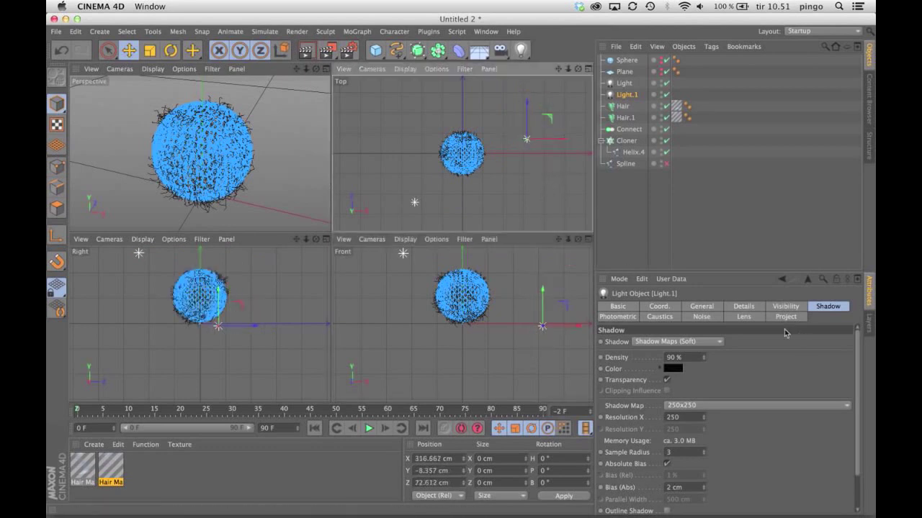
Set Light.1's intensity to 30%, render the sphere to the Picture Viewer to check the lighting, and close the viewer.
left_click(702, 306)
double_click(657, 379)
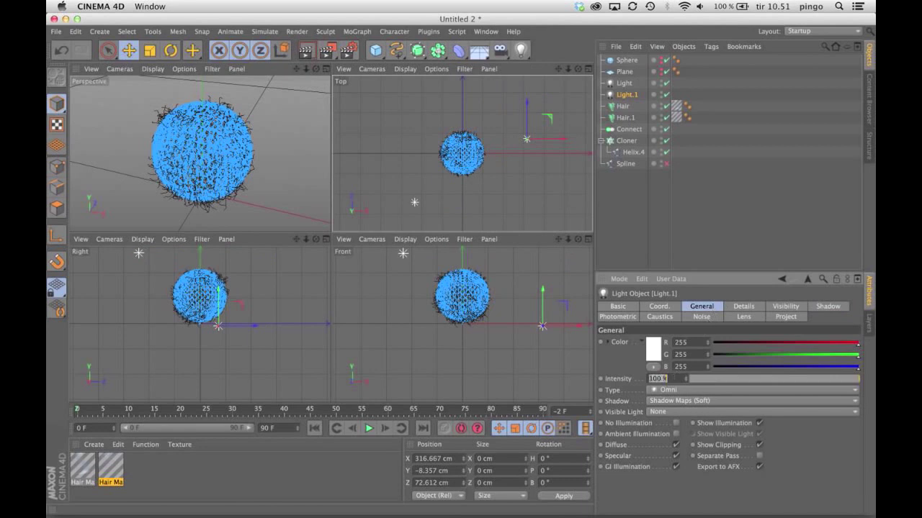
type("30")
key("Return")
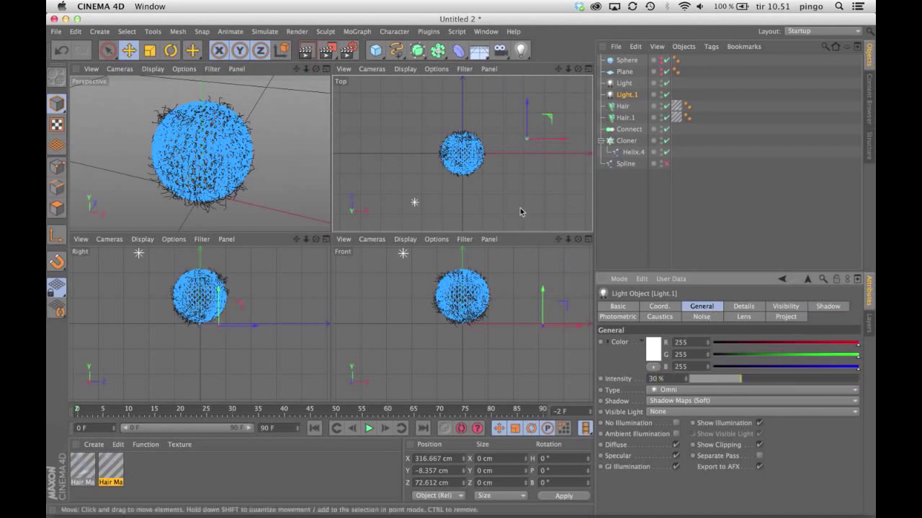
left_click(325, 52)
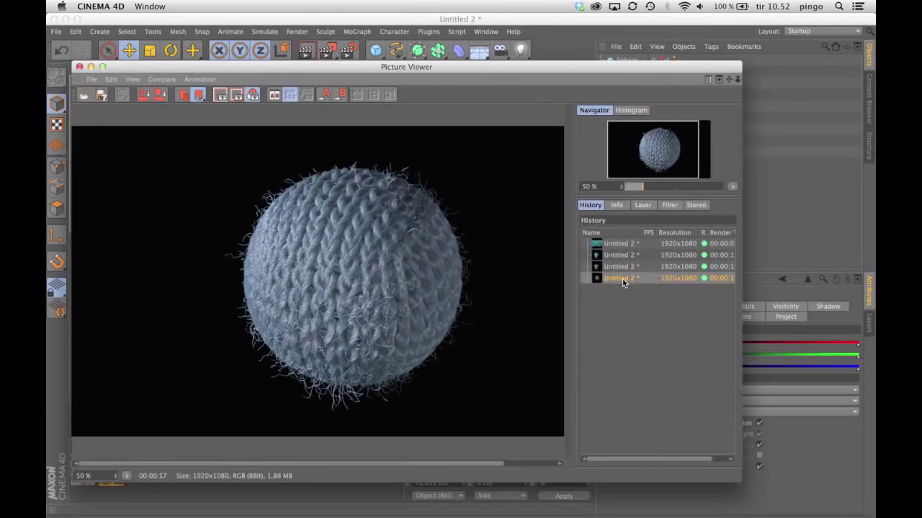
left_click(79, 67)
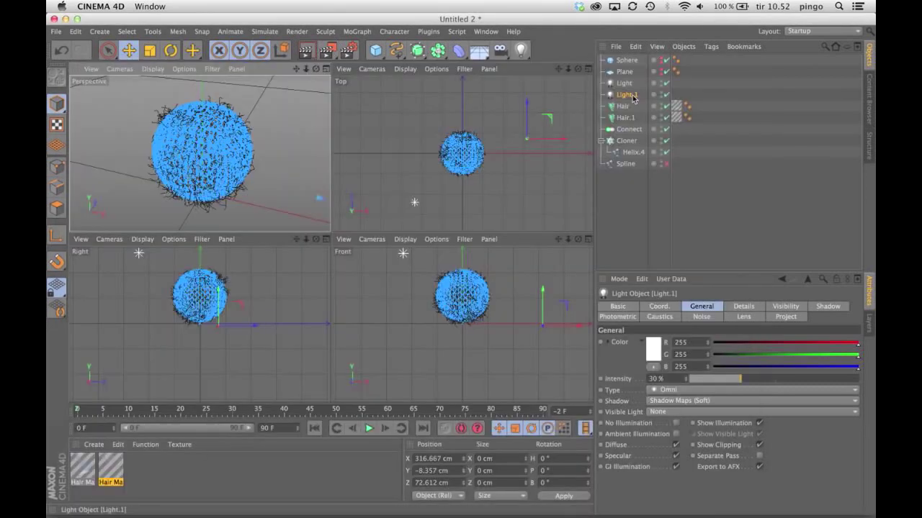
Set the intensity of Light.1 to 15%.
left_click(652, 379)
type("15")
key("Return")
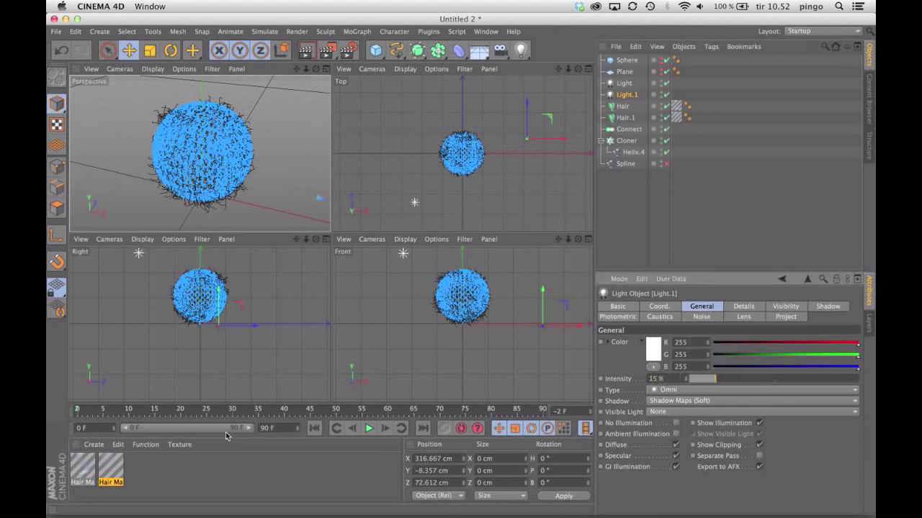
Enable Transparency on Hair Mat.1, with the gradient's black knot about a quarter along and the white knot just before the end.
double_click(112, 468)
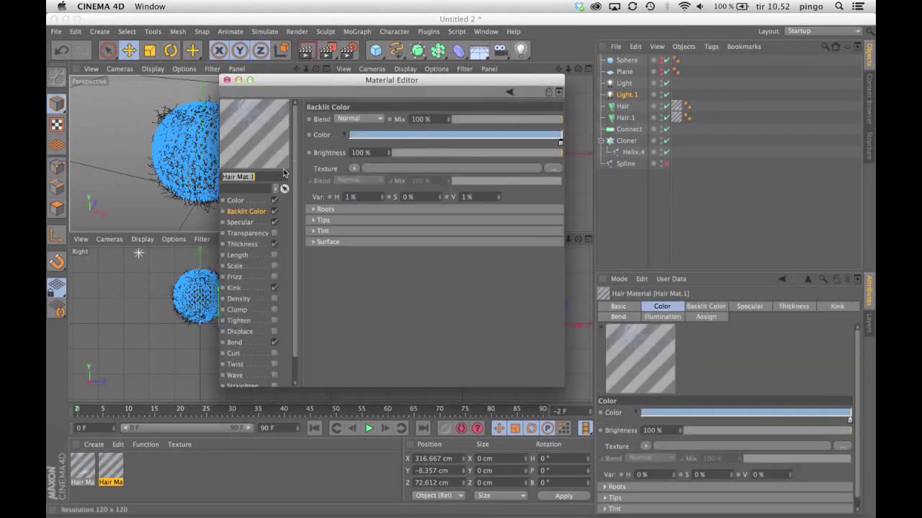
left_click(258, 233)
left_click(274, 233)
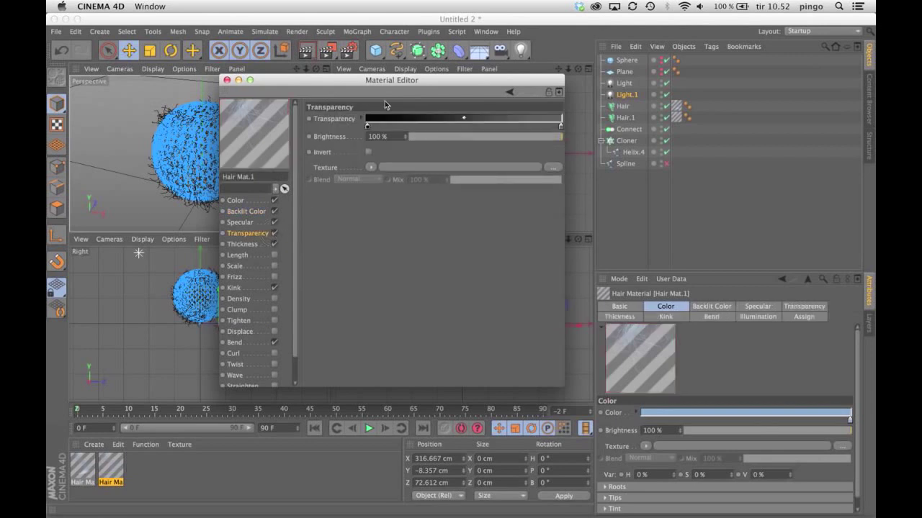
left_click_drag(367, 126, 441, 126)
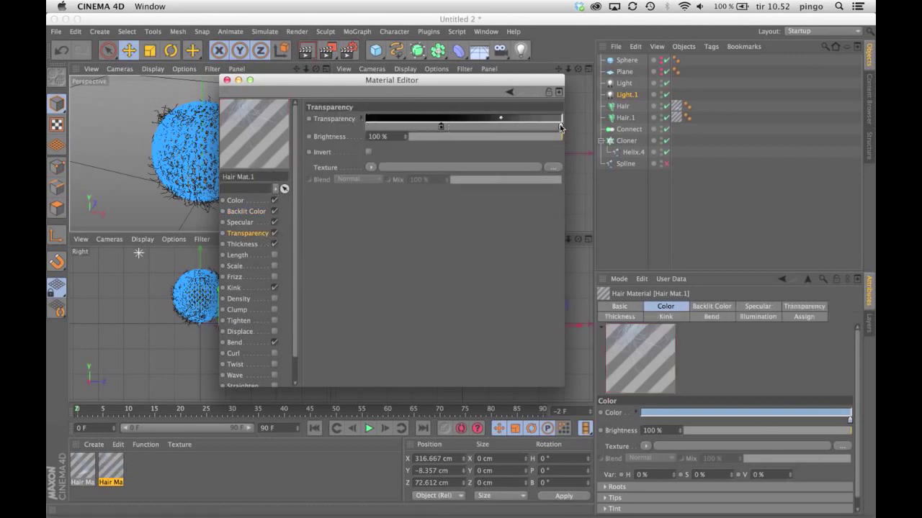
left_click_drag(560, 126, 646, 109)
double_click(555, 127)
left_click(578, 175)
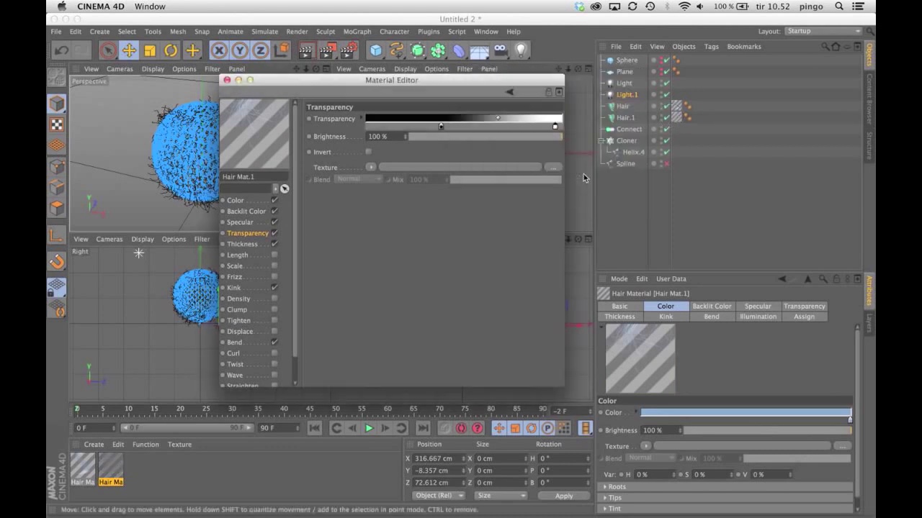
left_click_drag(440, 126, 414, 126)
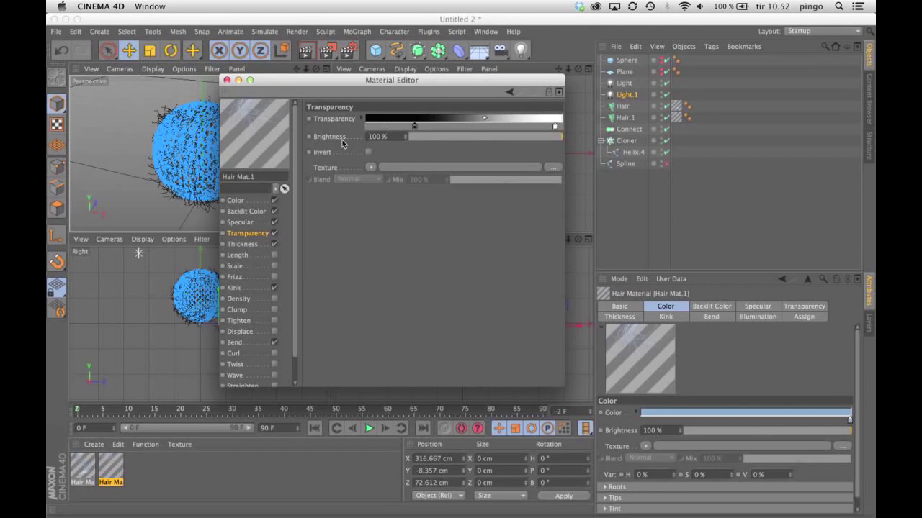
left_click(226, 80)
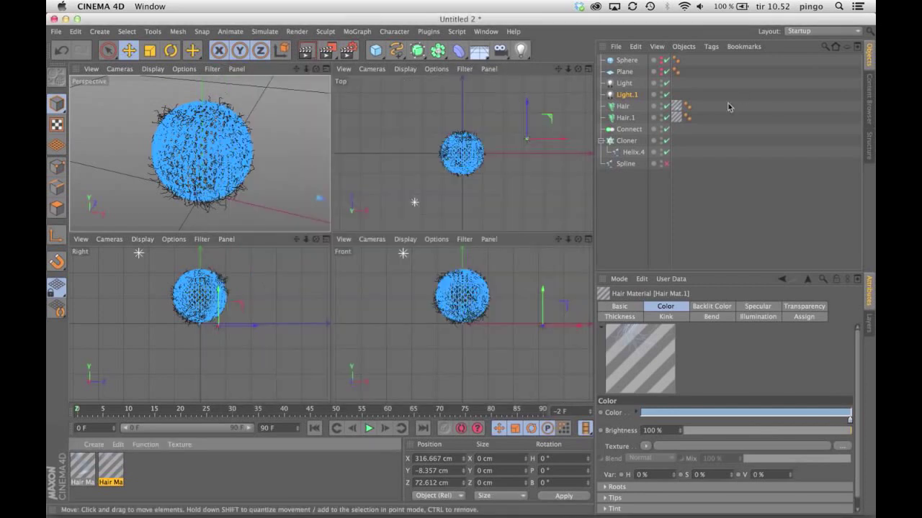
Set the guide length of Hair.1 to 30 cm.
left_click(622, 106)
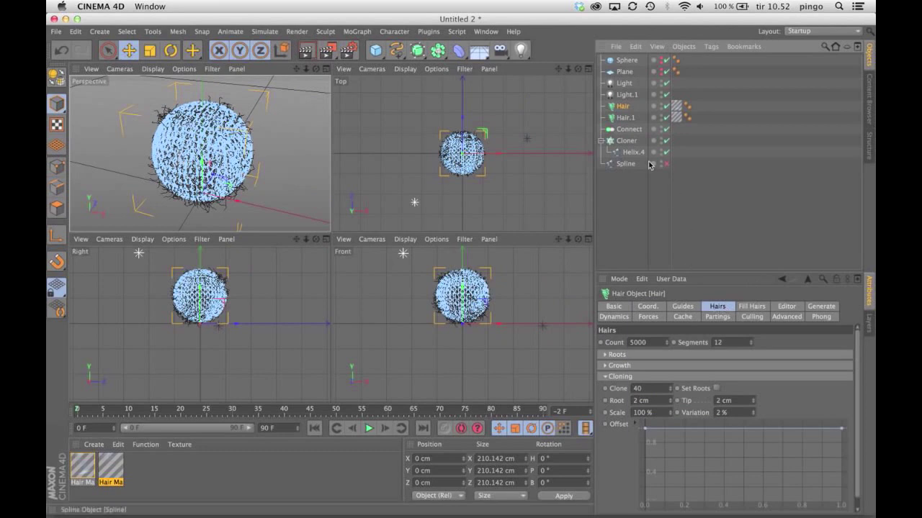
left_click(623, 118)
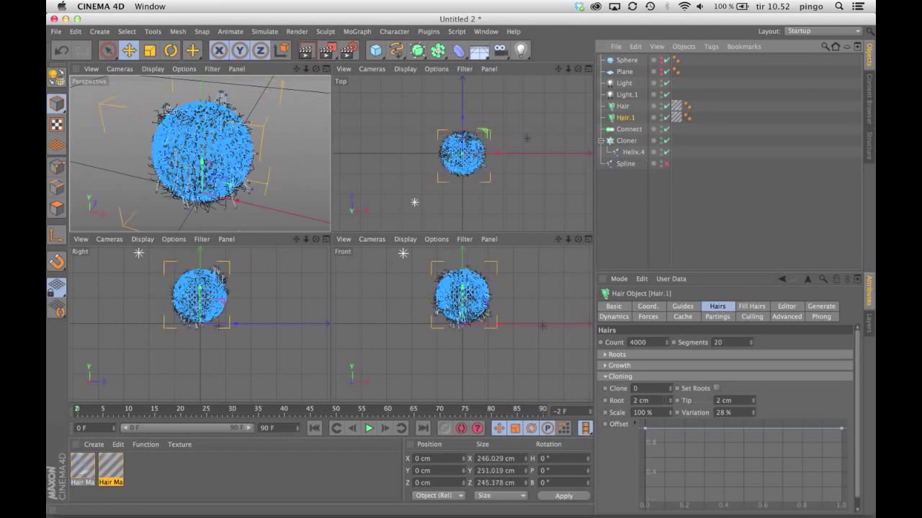
left_click(689, 308)
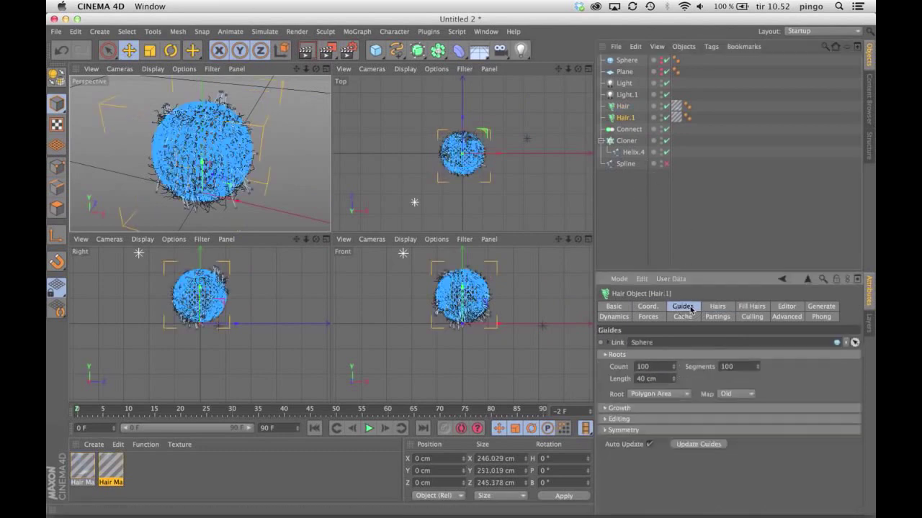
left_click(663, 379)
type("30")
key("Return")
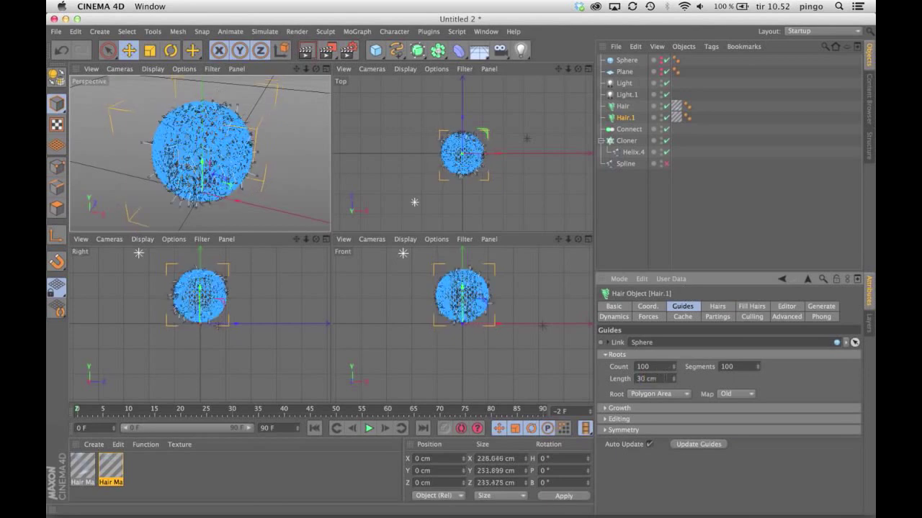
left_click(716, 307)
left_click(686, 308)
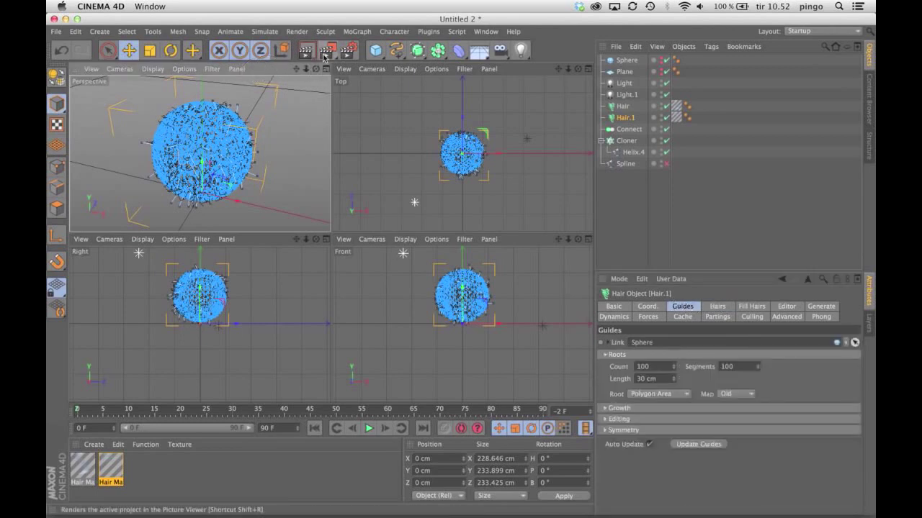
Render a slightly closer view of the knitted sphere to the Picture Viewer, inspect the fibres at 100% zoom, and close the viewer.
left_click_drag(305, 69, 346, 72)
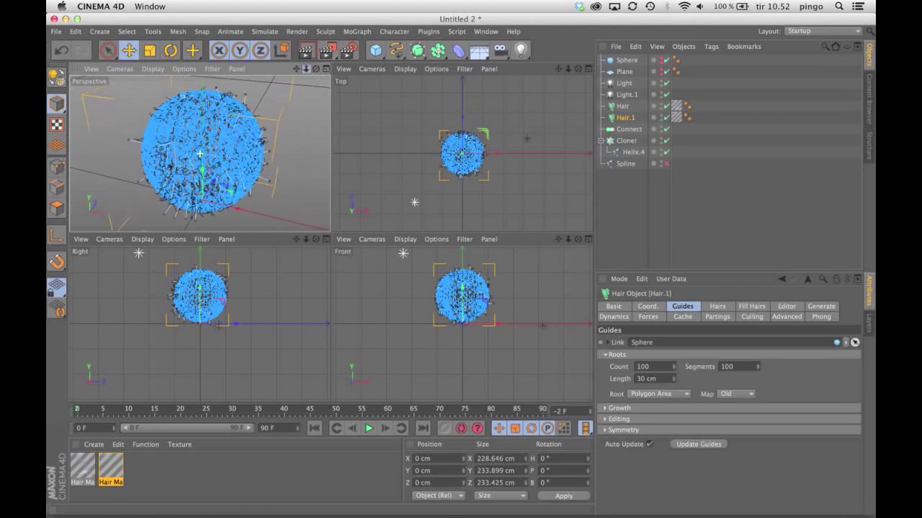
left_click(327, 50)
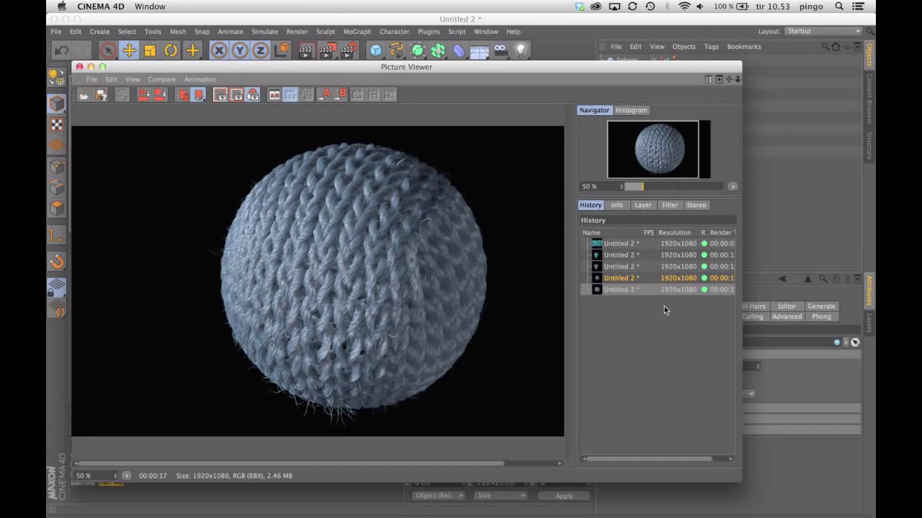
scroll(331, 304, "up", 3)
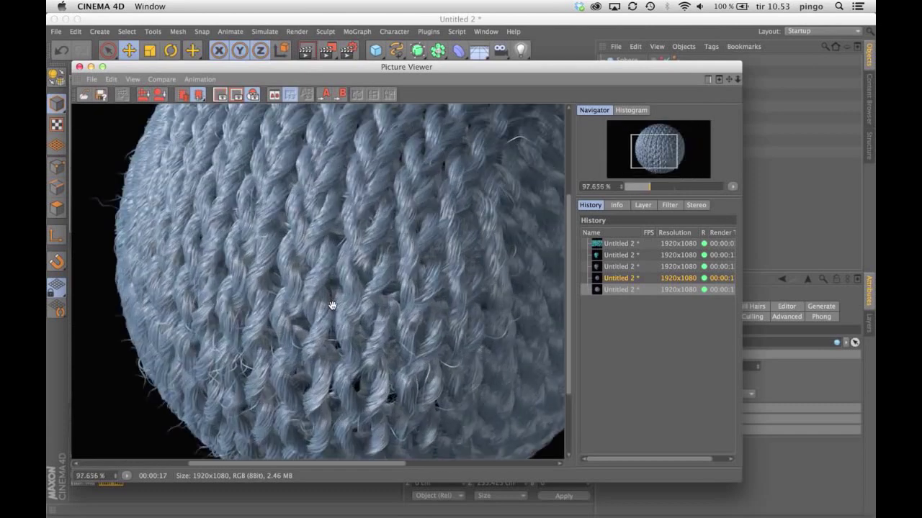
scroll(331, 305, "down", 4)
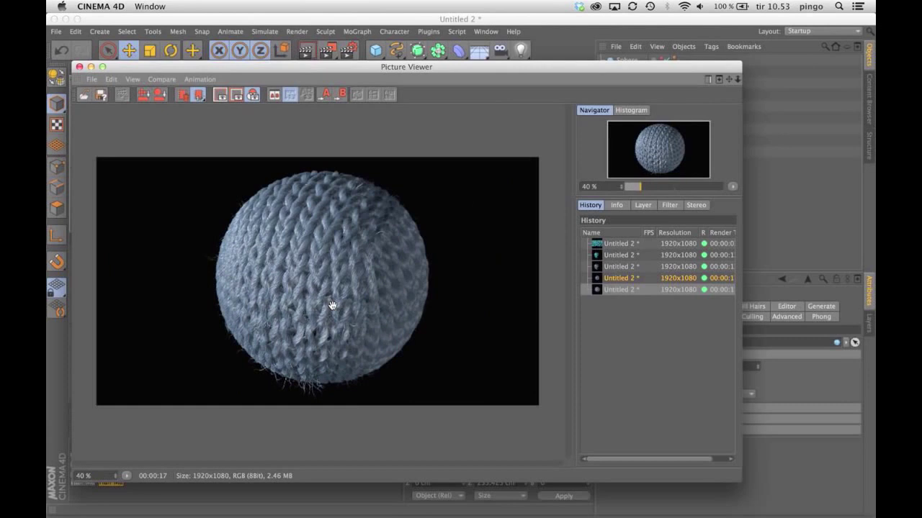
scroll(331, 304, "up", 4)
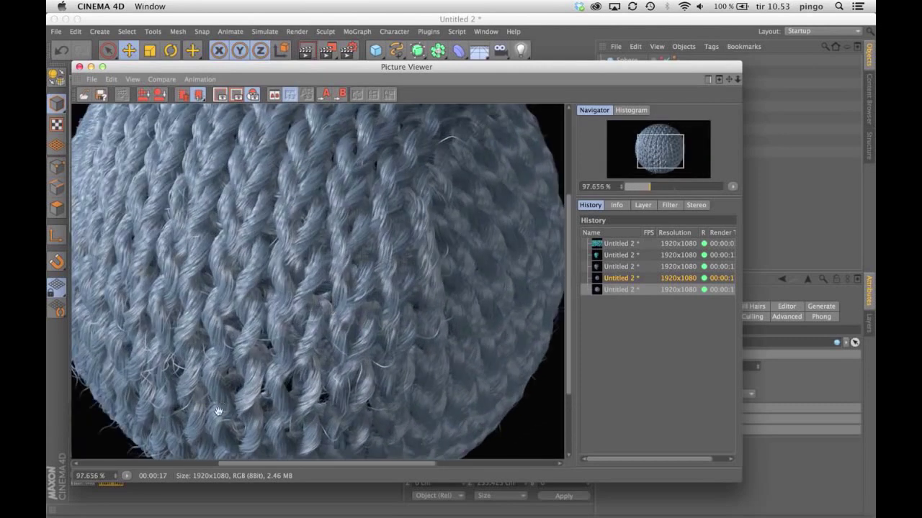
left_click(123, 477)
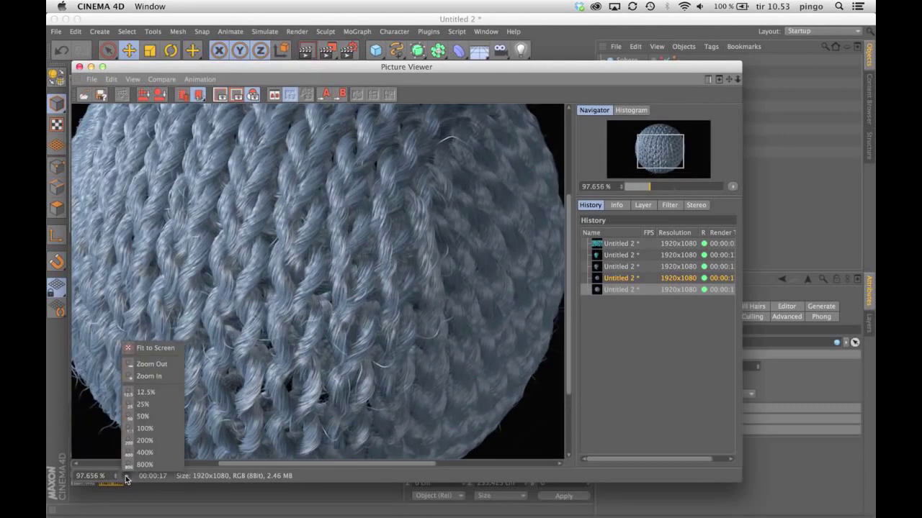
left_click(141, 430)
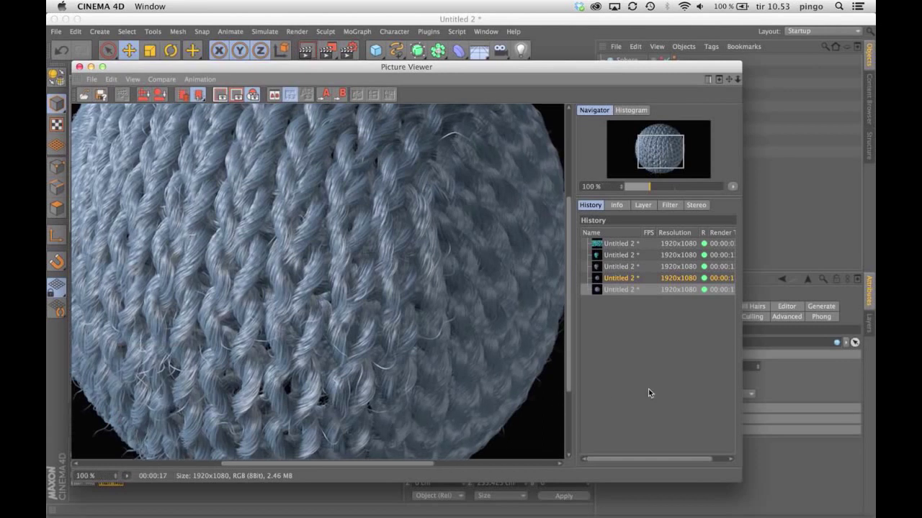
left_click(80, 67)
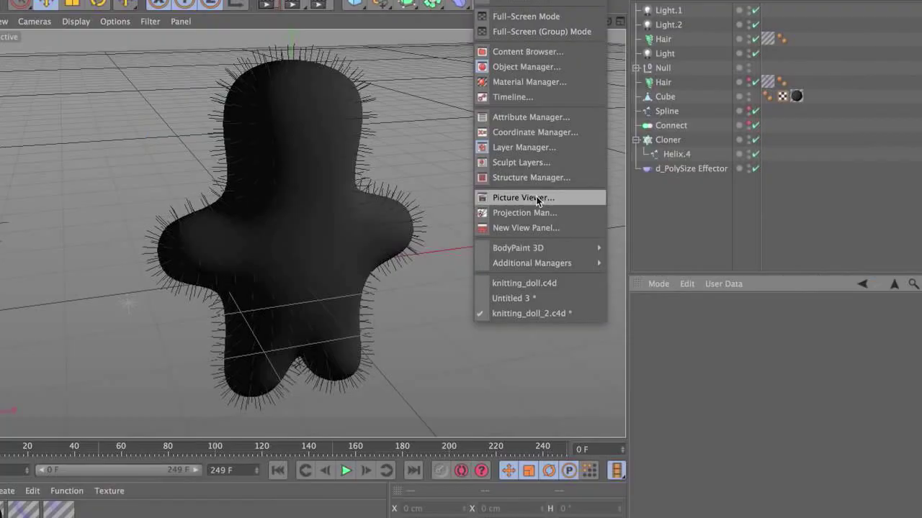
Open the Picture Viewer for knitting_doll_2.c4d and look through the blue and green knitted doll renders in its history.
left_click(539, 197)
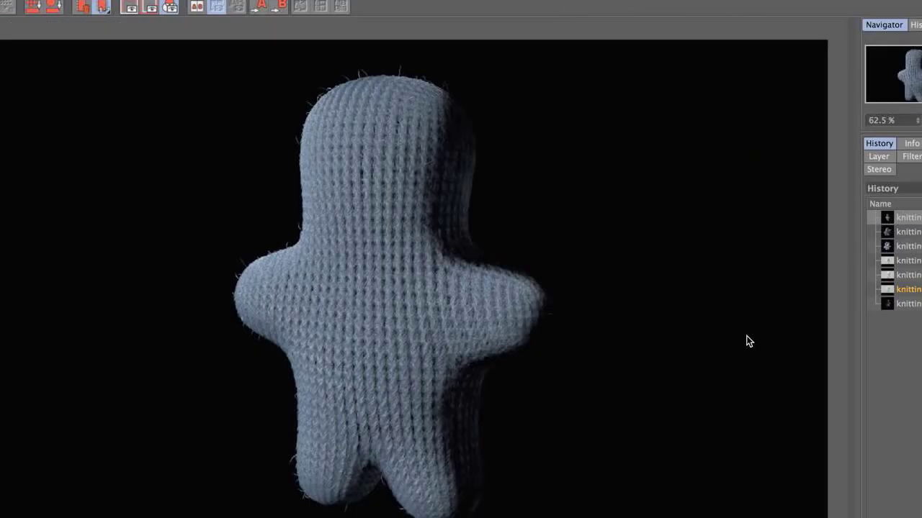
left_click(907, 234)
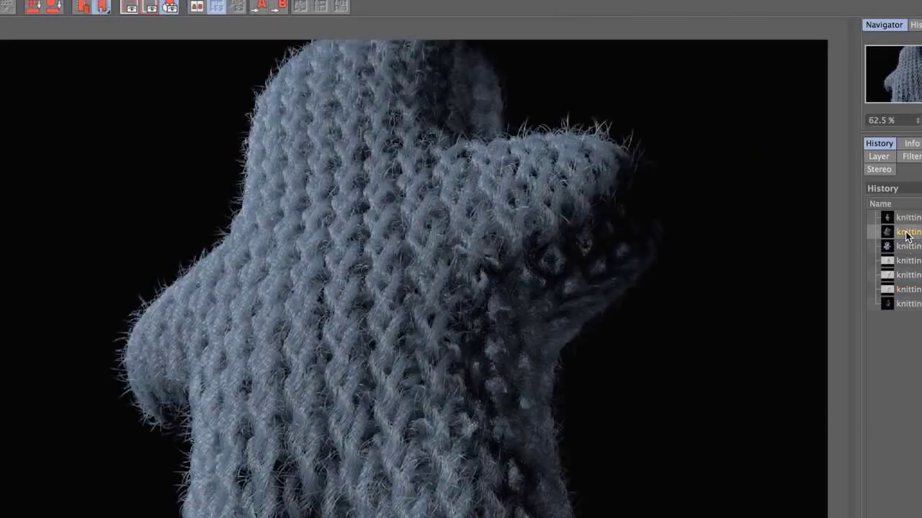
left_click(907, 247)
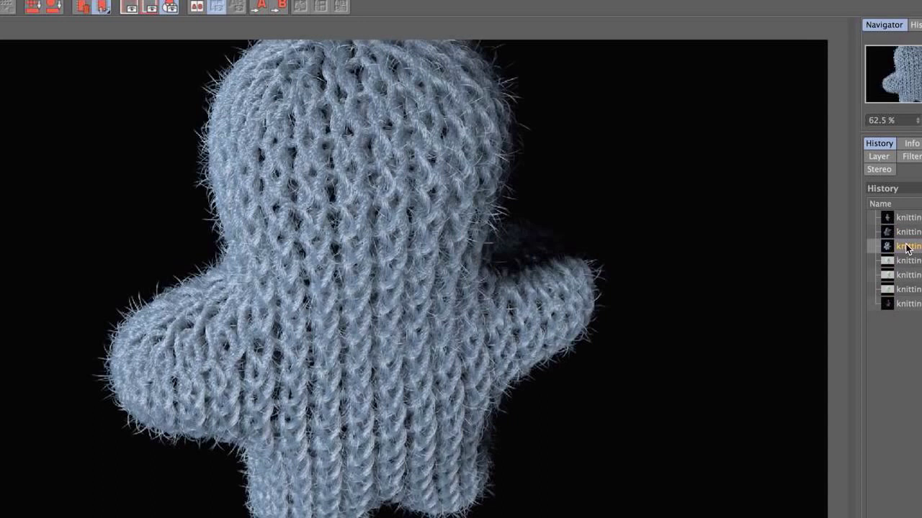
left_click(907, 262)
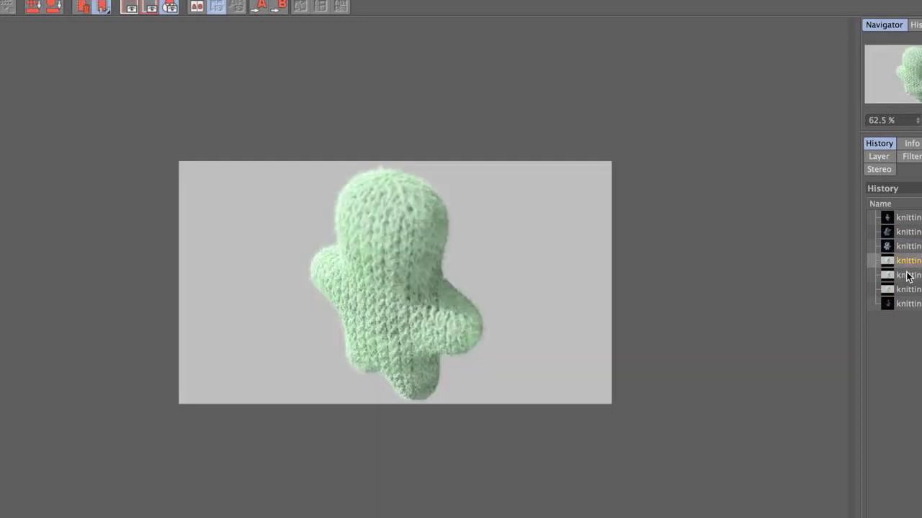
key("Down")
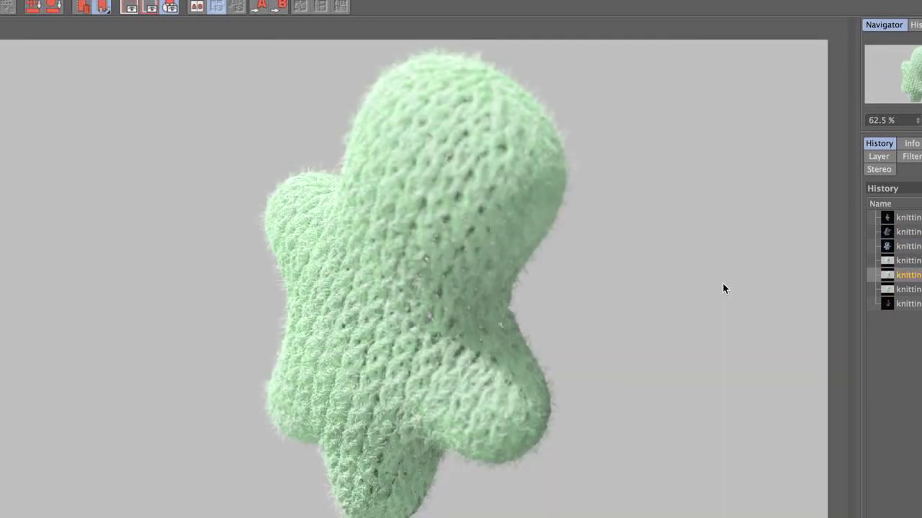
Examine the rainbow-striped doll render at the end of the history and the green doll renders before it at close range.
key("Down")
key("Down")
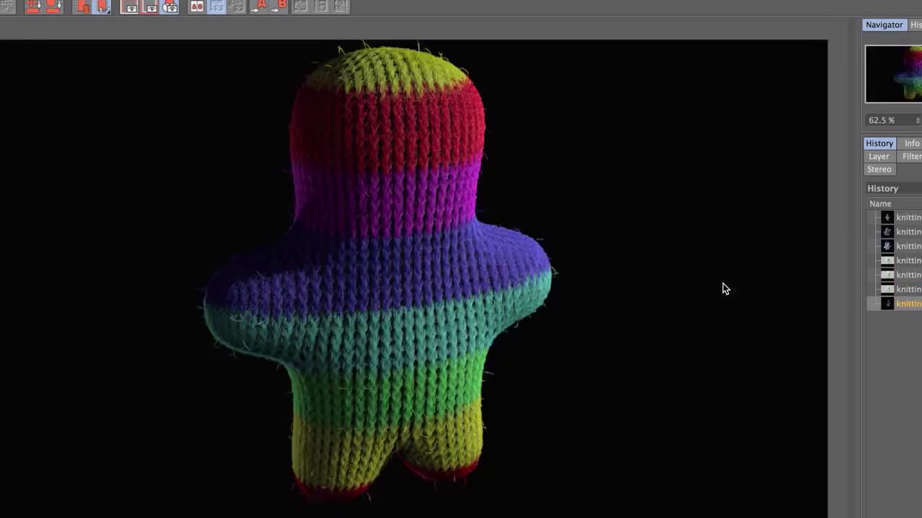
scroll(551, 274, "up", 2)
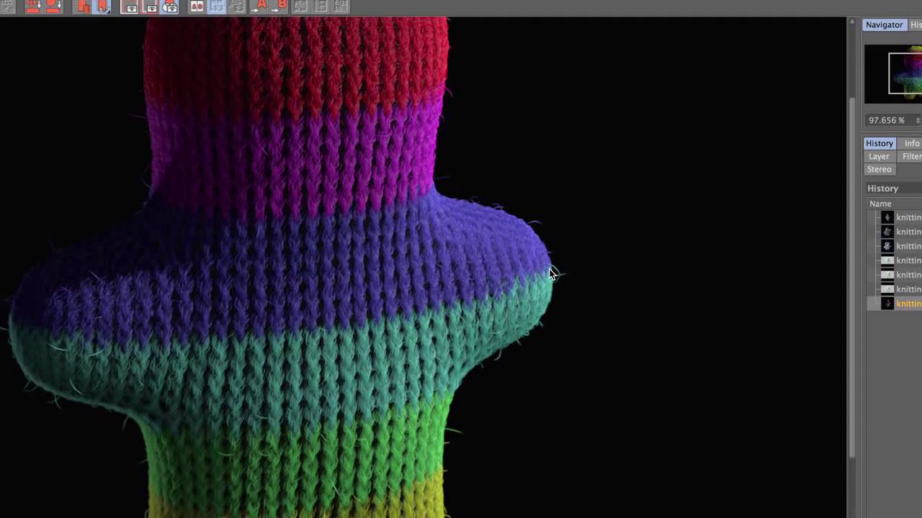
key("Up")
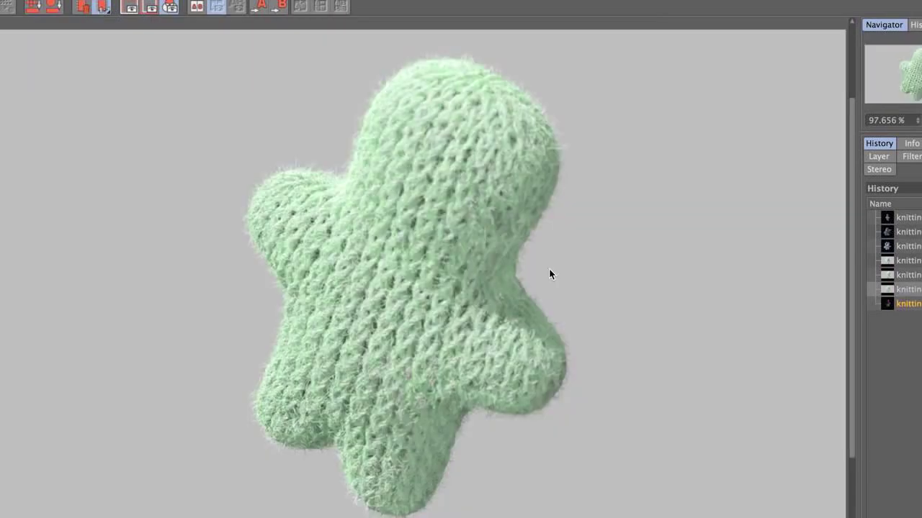
scroll(549, 274, "up", 1)
key("Up")
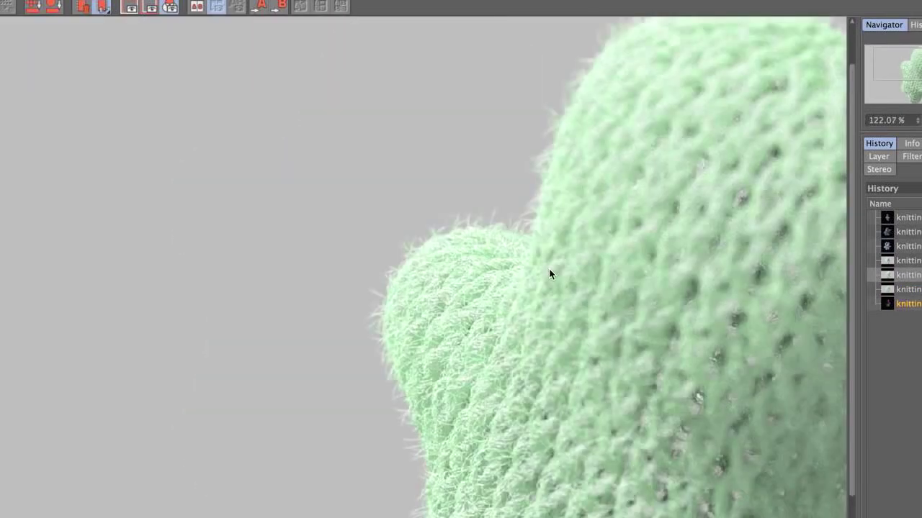
left_click_drag(576, 249, 438, 29)
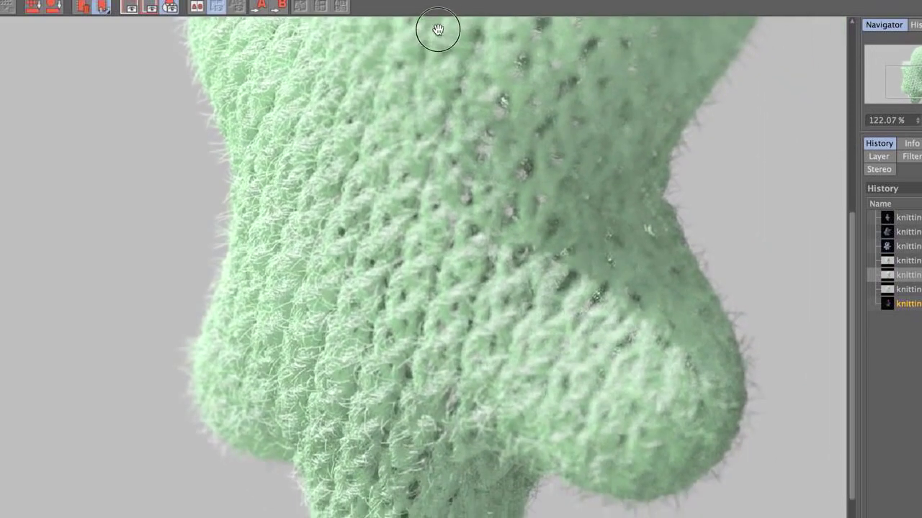
Inspect the knitted fibres of the blue doll renders up close, finishing with the whole doll in the first history image.
key("Up")
key("Up")
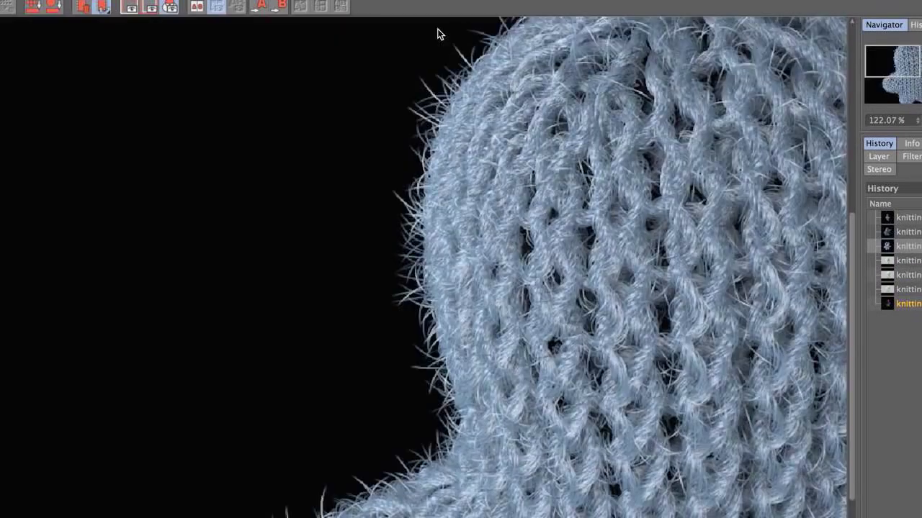
left_click_drag(689, 448, 417, 117)
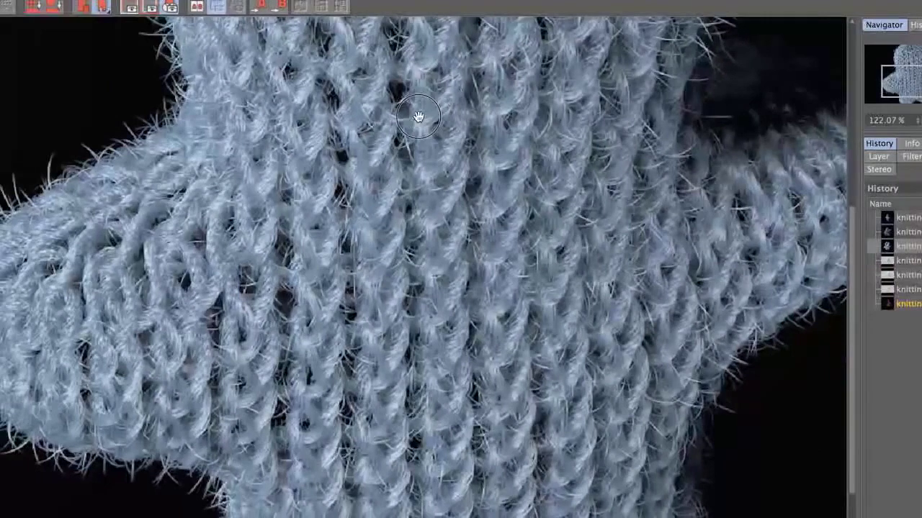
key("Up")
left_click_drag(593, 331, 585, 311)
scroll(584, 309, "down", 1)
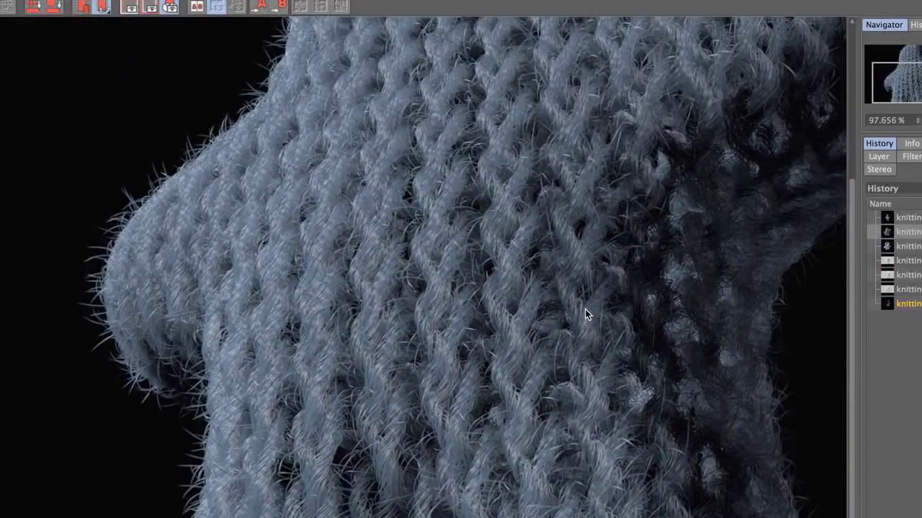
key("Up")
scroll(585, 310, "down", 2)
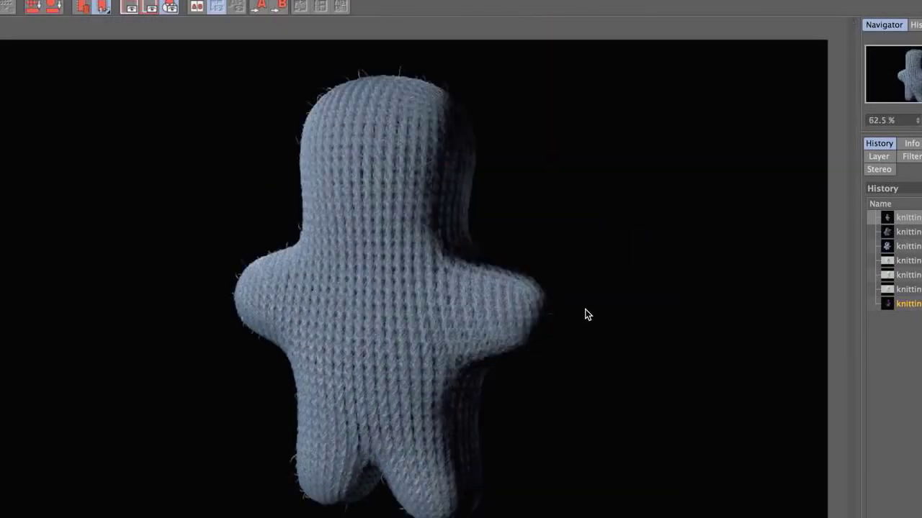